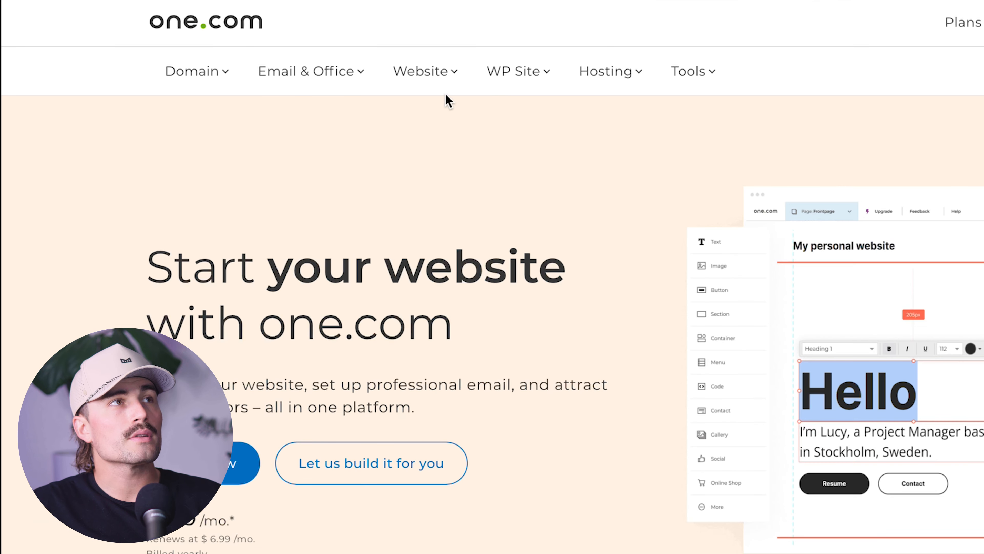
Step: Open the Website Builder product and its 14-day free trial sign-up, and begin filling in the account e-mail
left_click(440, 83)
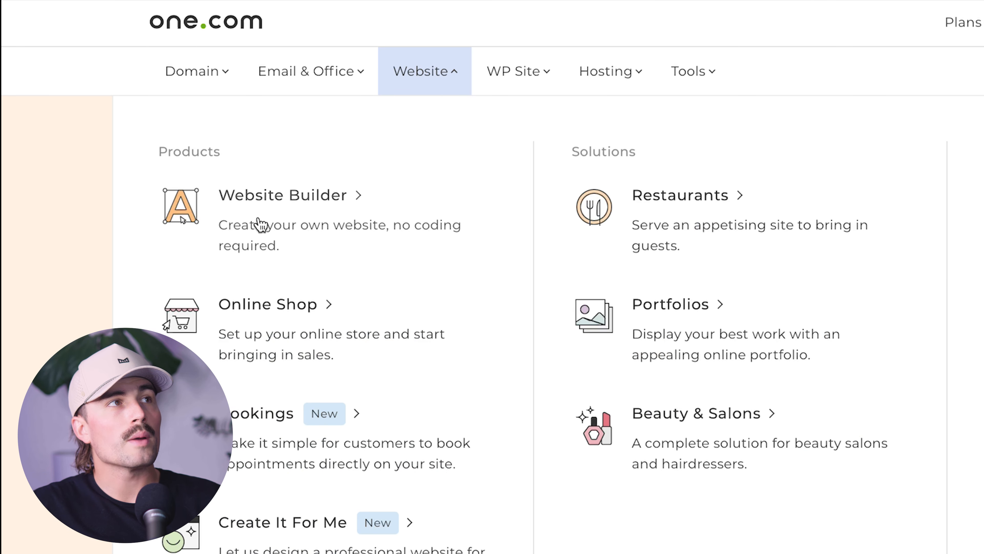
left_click(263, 210)
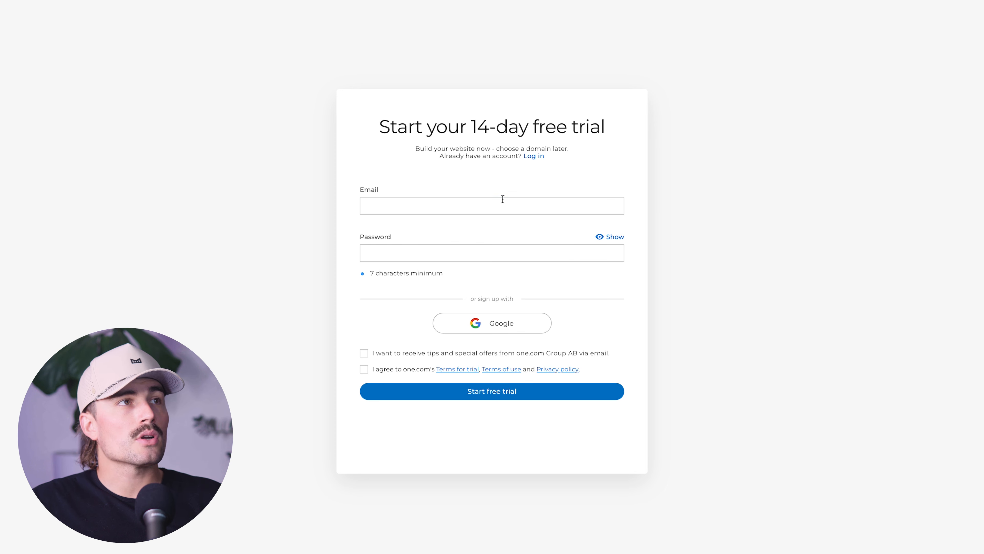
left_click(503, 199)
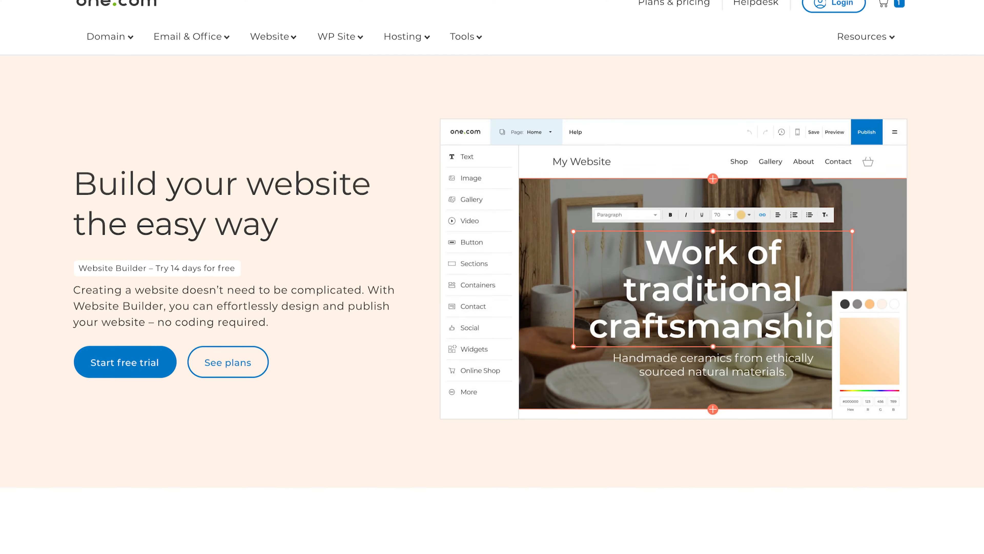
Step: Look through the feature highlights on the Website Builder product page
scroll(492, 277, "down", 2)
scroll(492, 277, "down", 3)
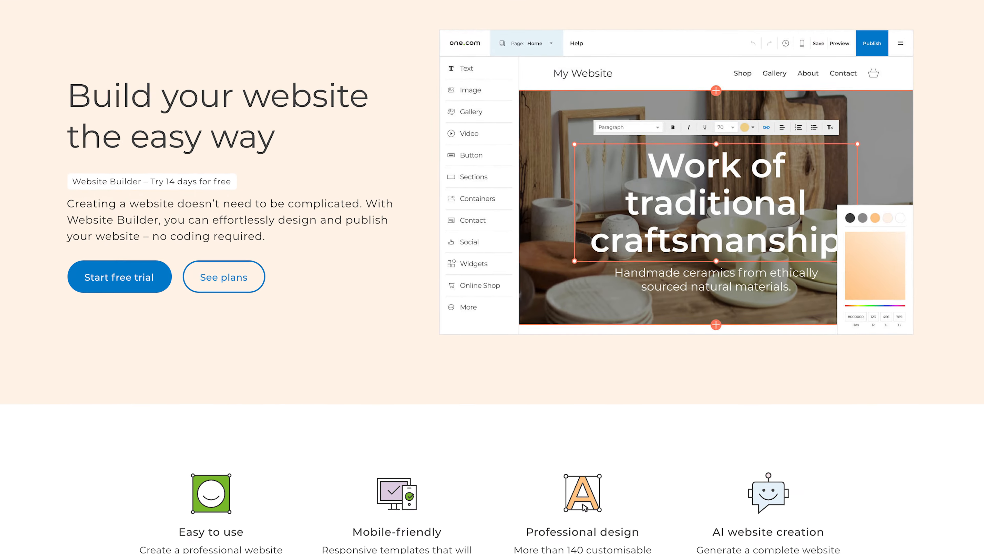
scroll(492, 277, "down", 3)
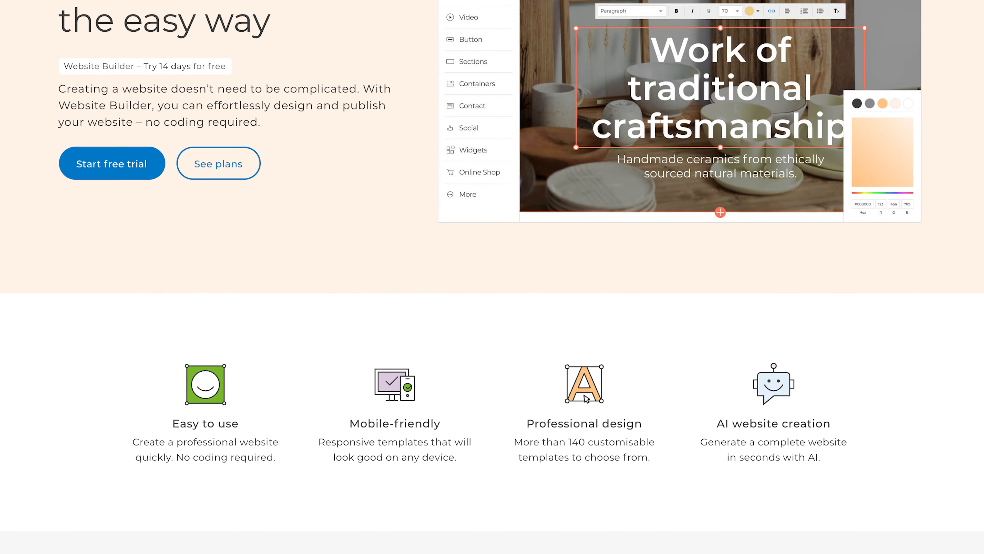
scroll(492, 277, "down", 3)
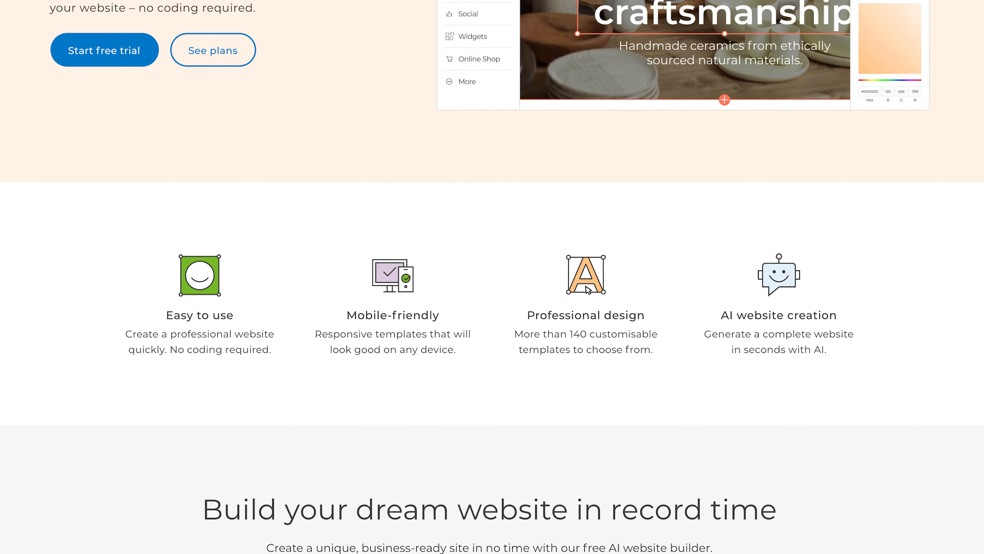
scroll(588, 210, "down", 2)
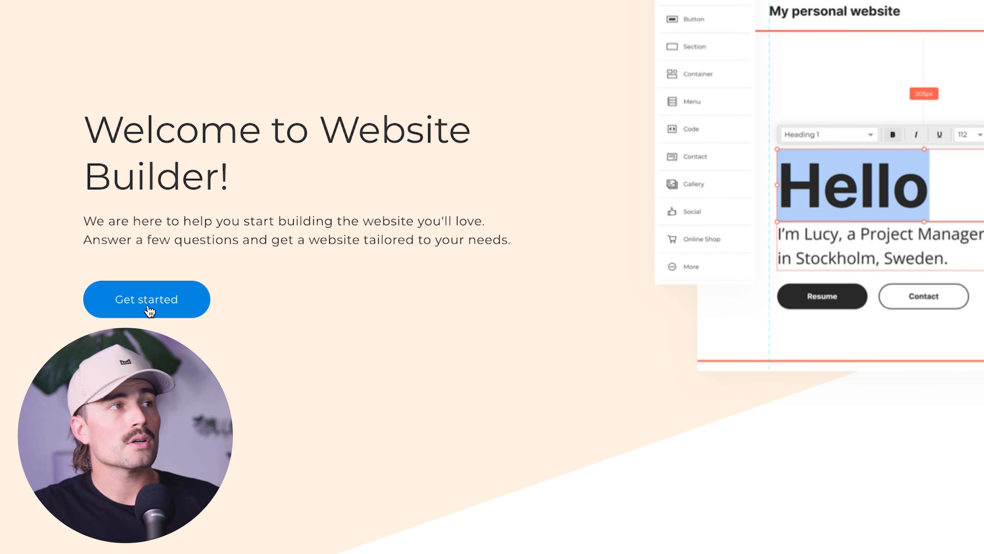
Step: Start the website setup questionnaire and choose Personal Trainer as the website category
left_click(99, 337)
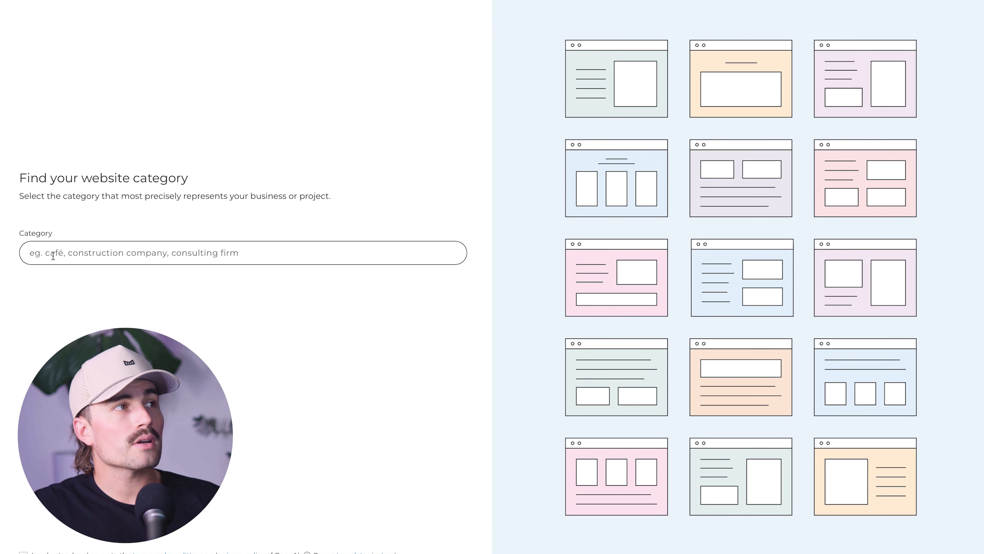
left_click(288, 253)
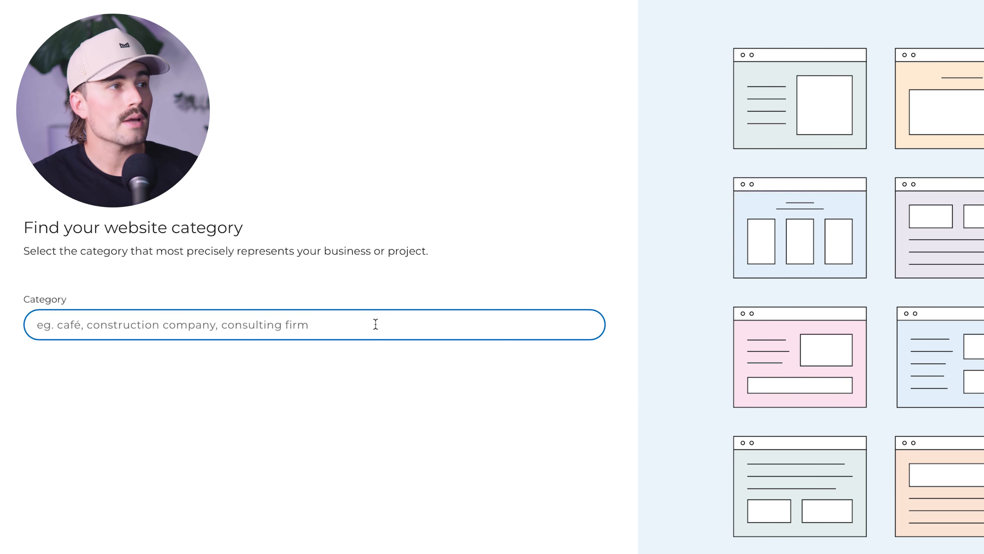
type("Personal")
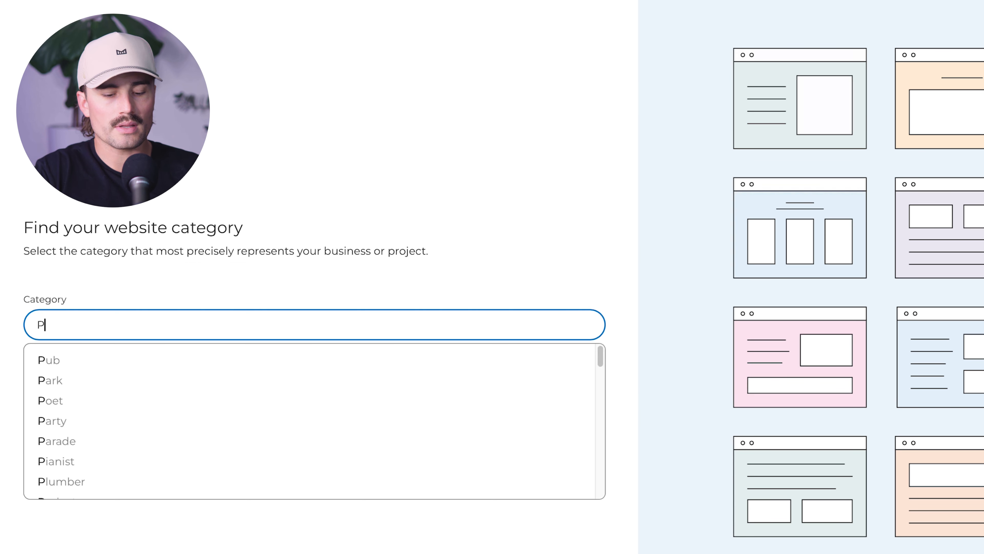
key("Down")
key("Down")
key("Return")
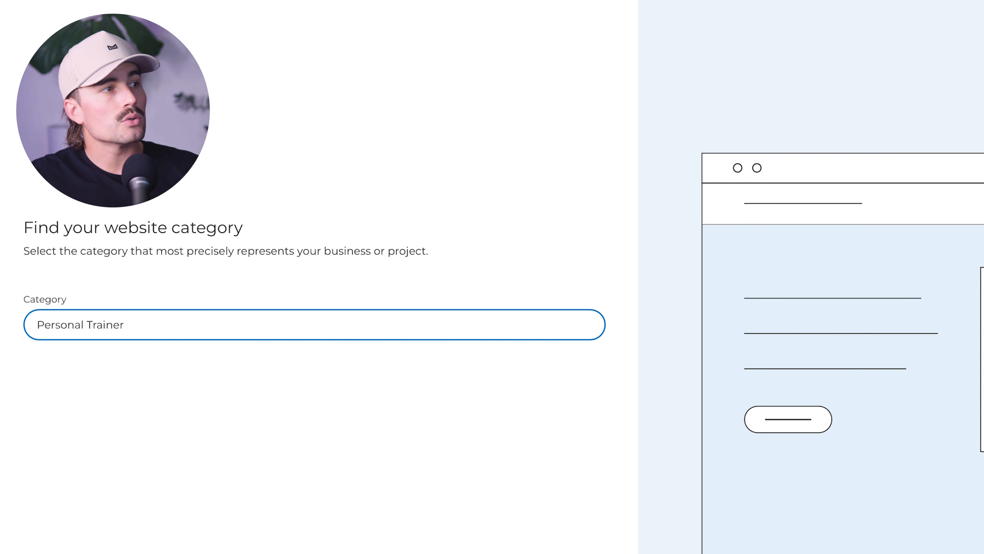
key("Tab")
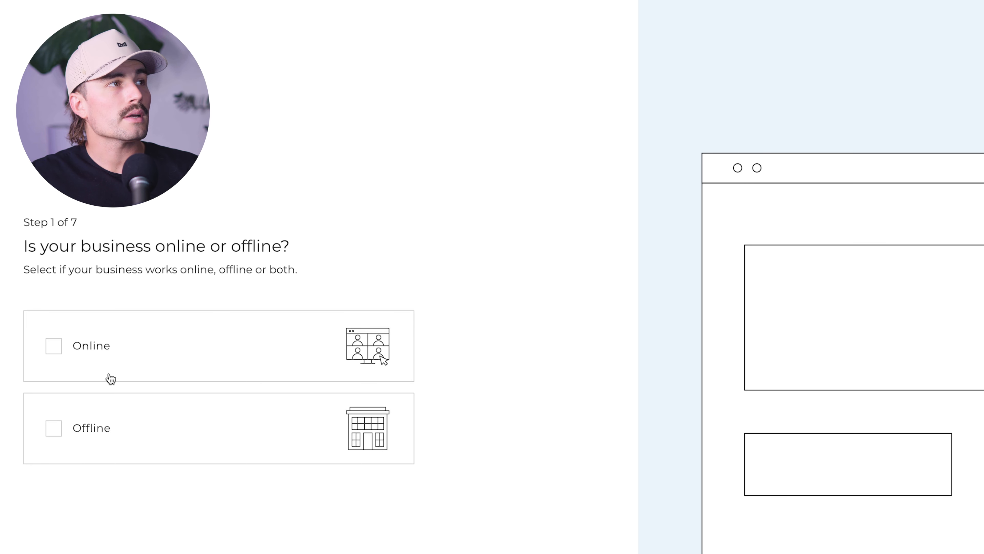
Step: Mark the business as online and enter Get Fit With Rick as the business name
left_click(59, 352)
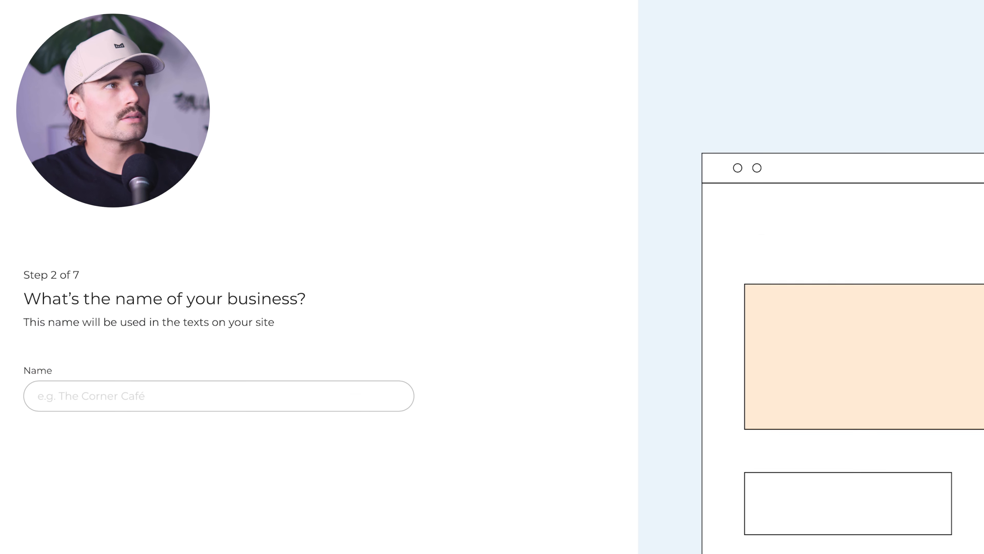
left_click(207, 398)
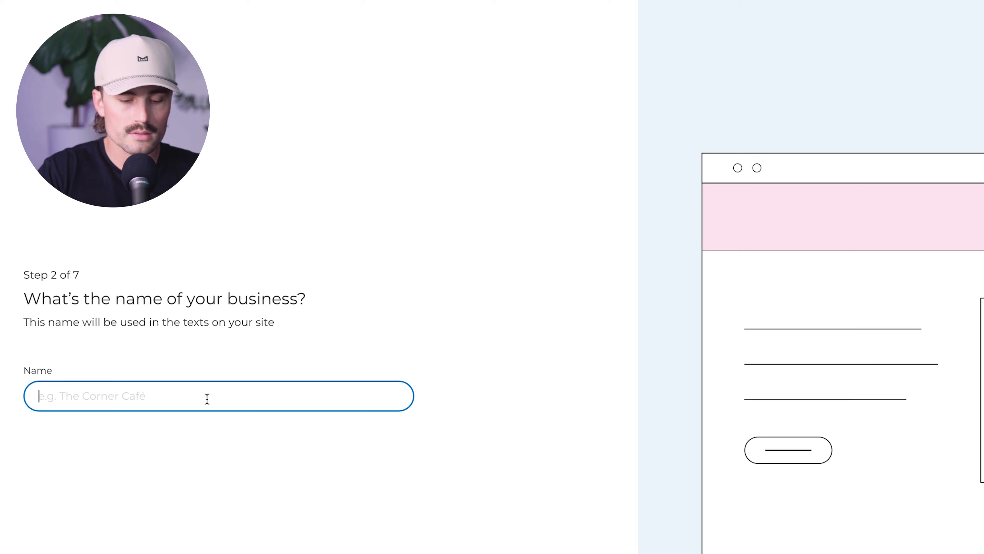
key("Return")
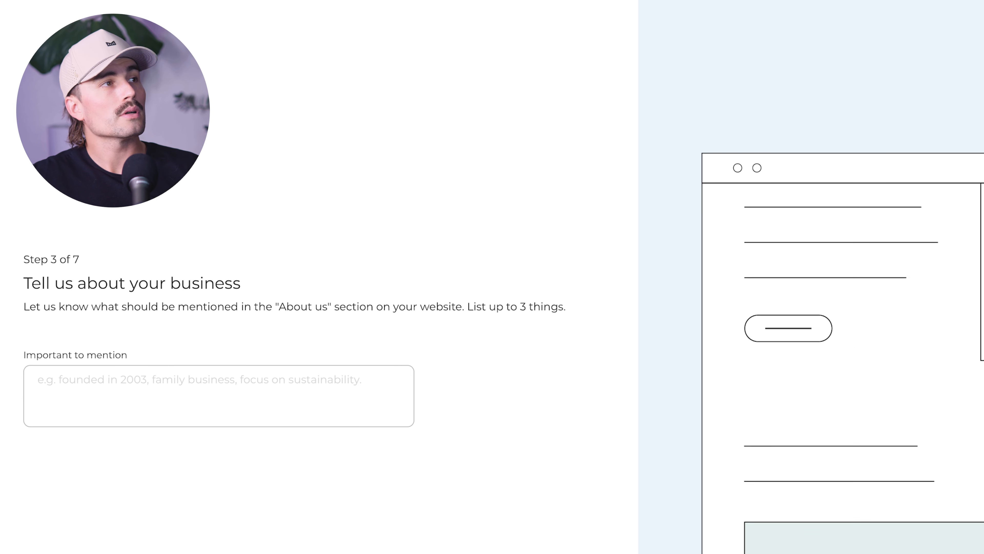
Step: Describe the business as a personal trainer since 2018 helping people make their dream bodies come true, and have the texts use "I"
left_click(123, 389)
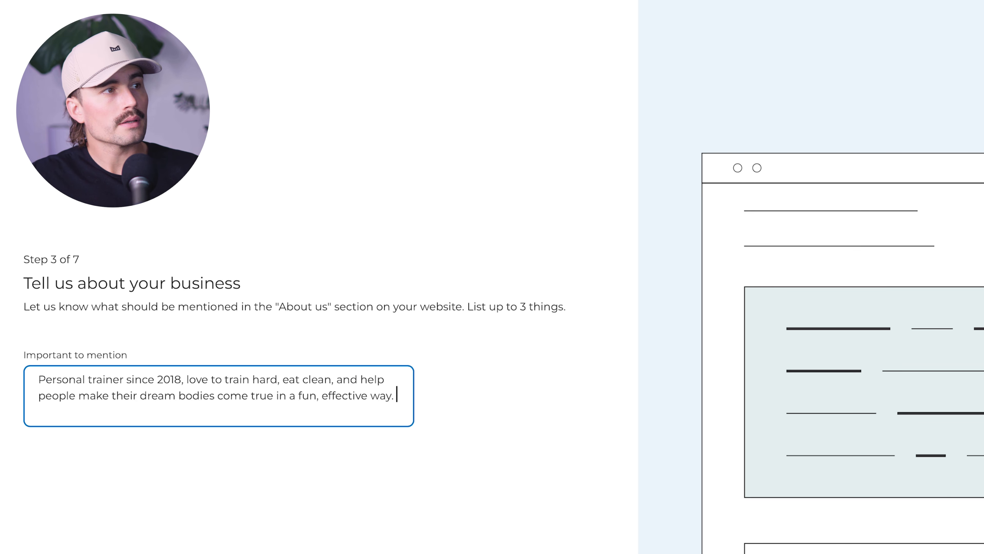
key("Return")
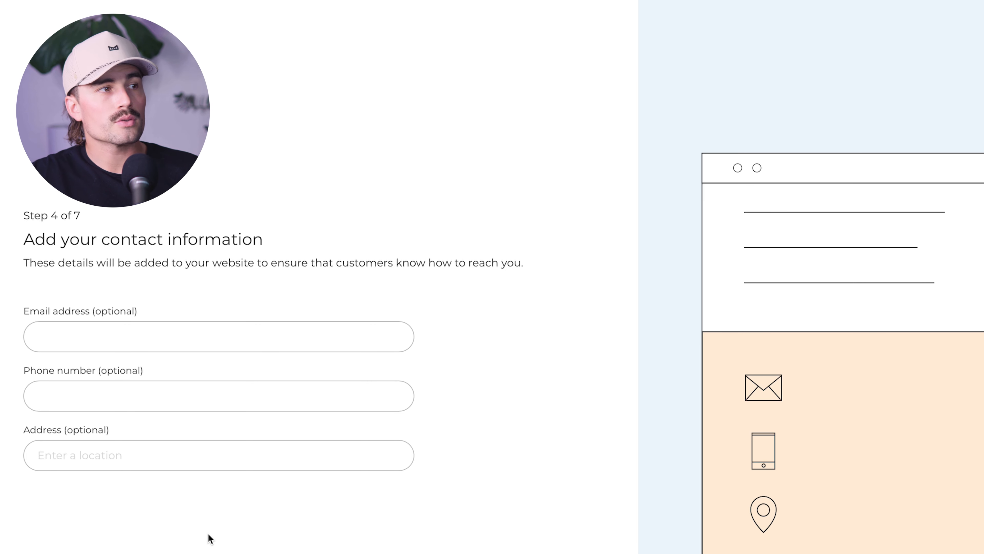
key("Return")
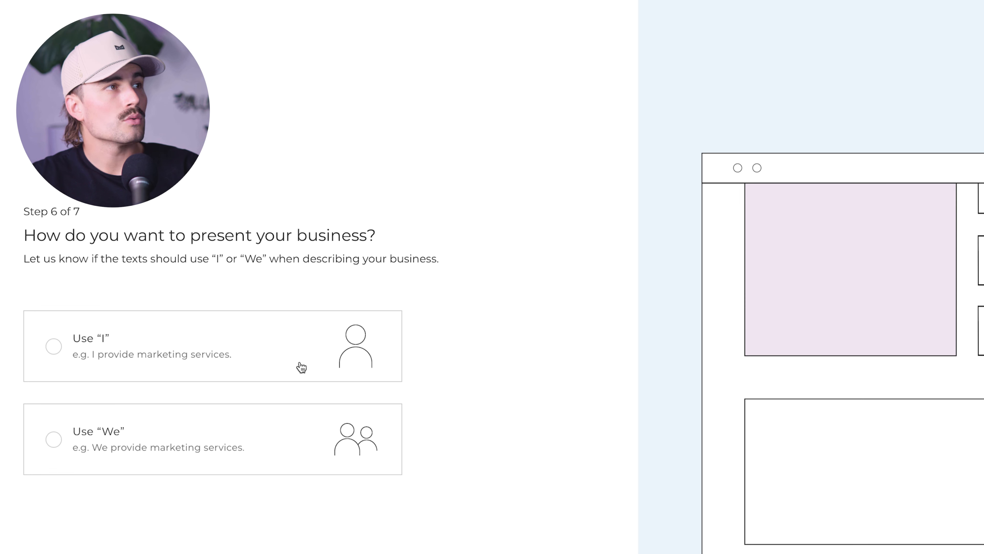
left_click(131, 345)
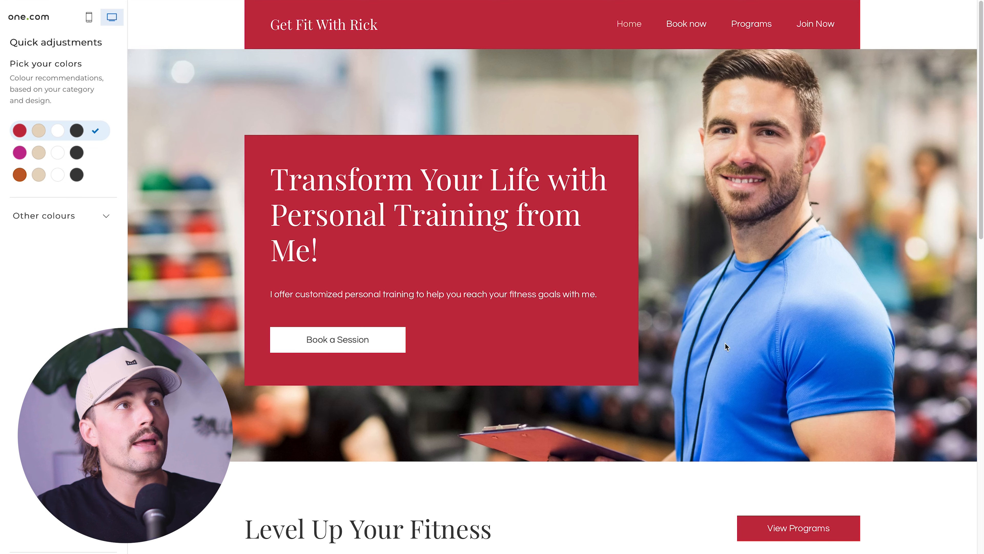
Step: Examine the generated home page from the hero section down to the client testimonials
scroll(725, 343, "down", 1)
scroll(725, 343, "up", 1)
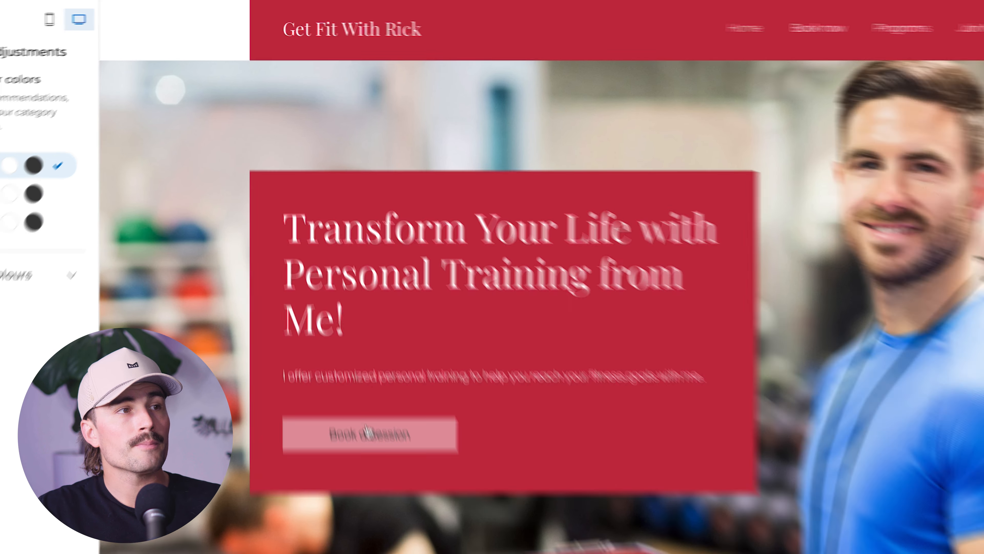
scroll(336, 333, "down", 15)
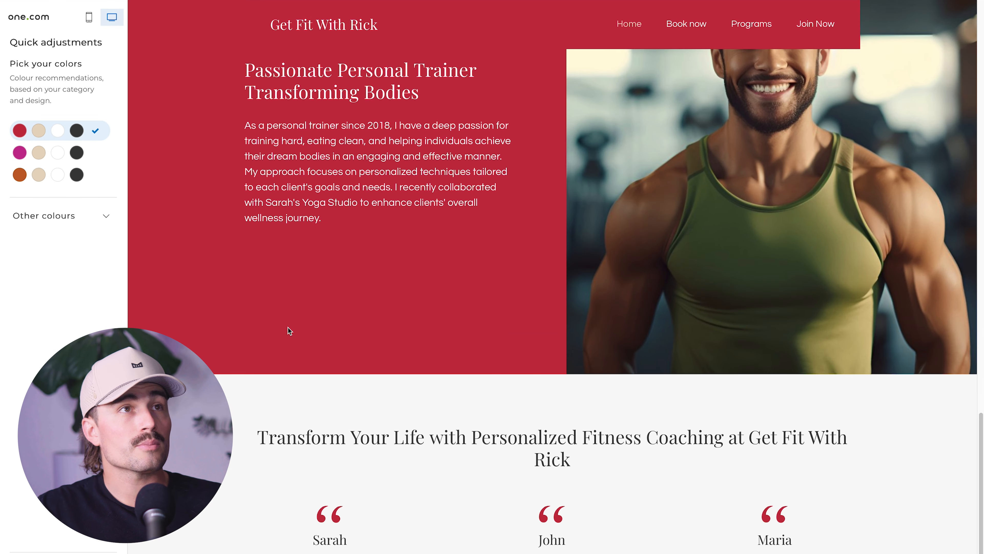
scroll(289, 330, "up", 3)
scroll(288, 330, "down", 5)
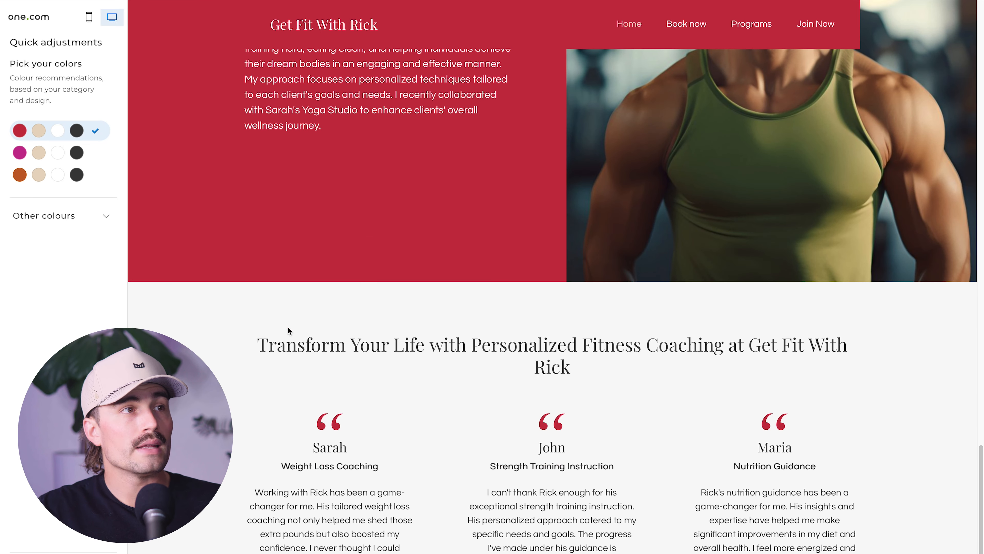
scroll(396, 349, "up", 20)
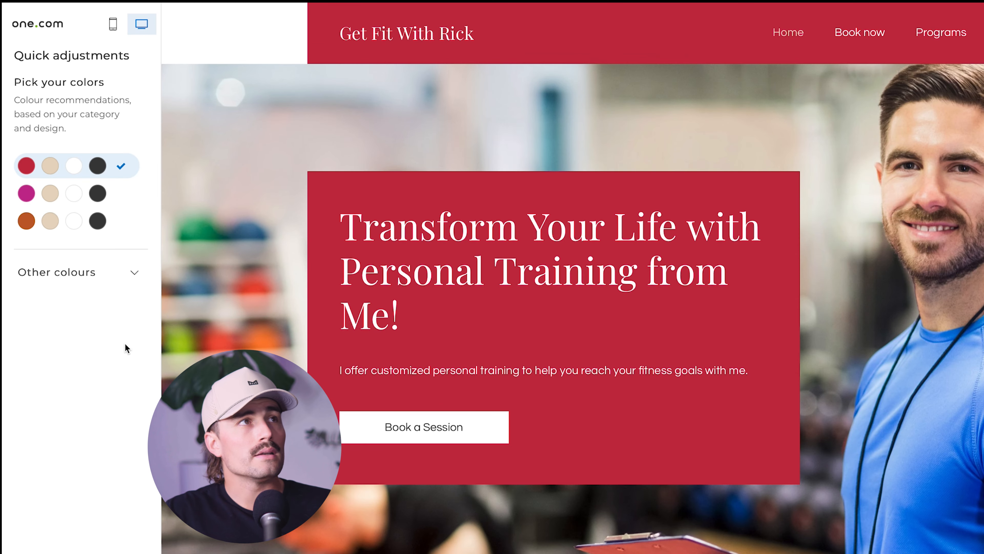
Step: Try out the Minimalist colour palettes and apply the one with dark blue and light blue
left_click(132, 276)
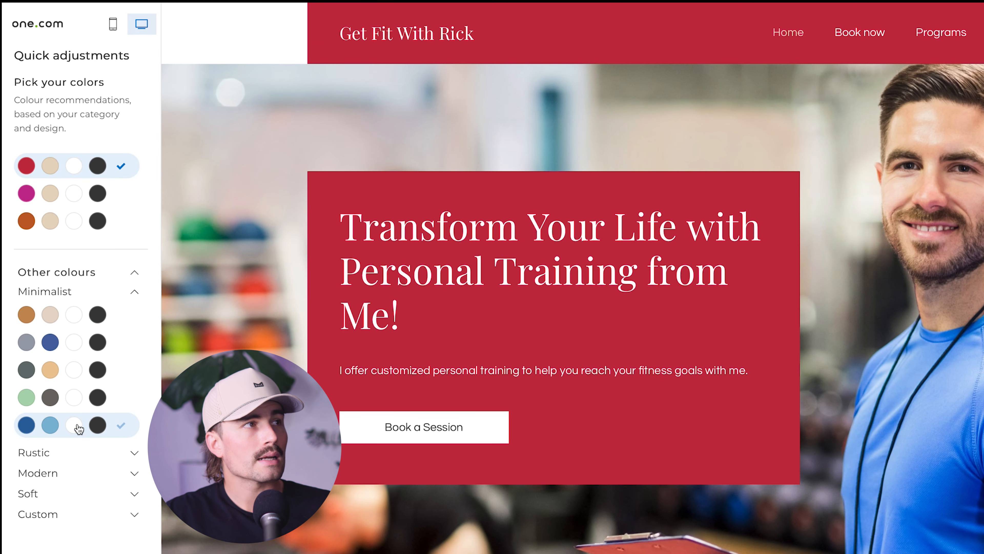
left_click(126, 426)
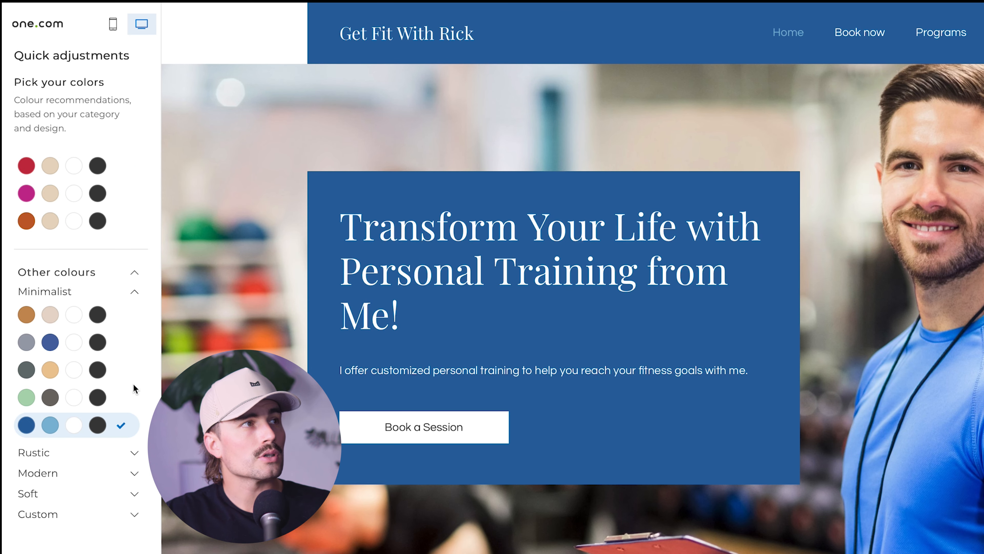
left_click(118, 397)
left_click(122, 373)
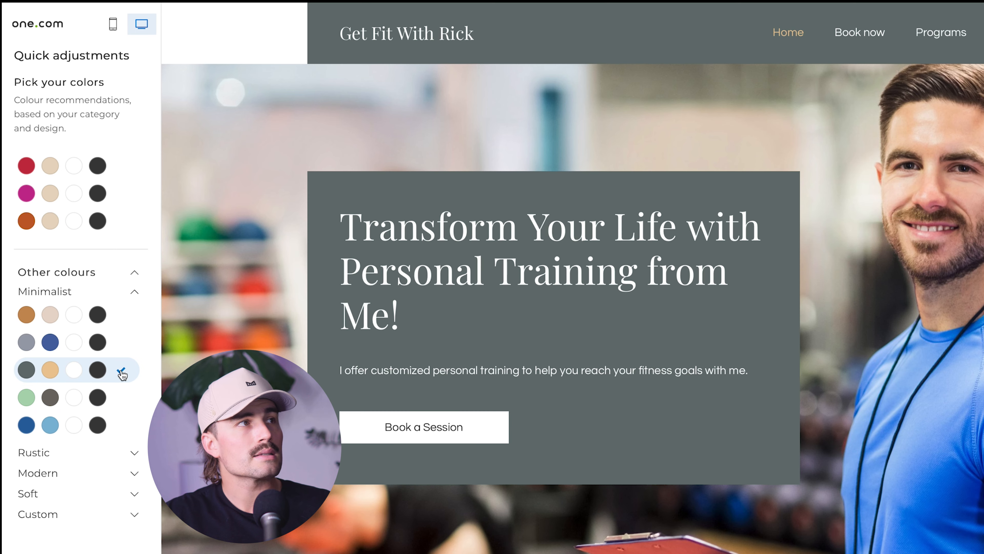
left_click(121, 344)
left_click(121, 315)
left_click(127, 427)
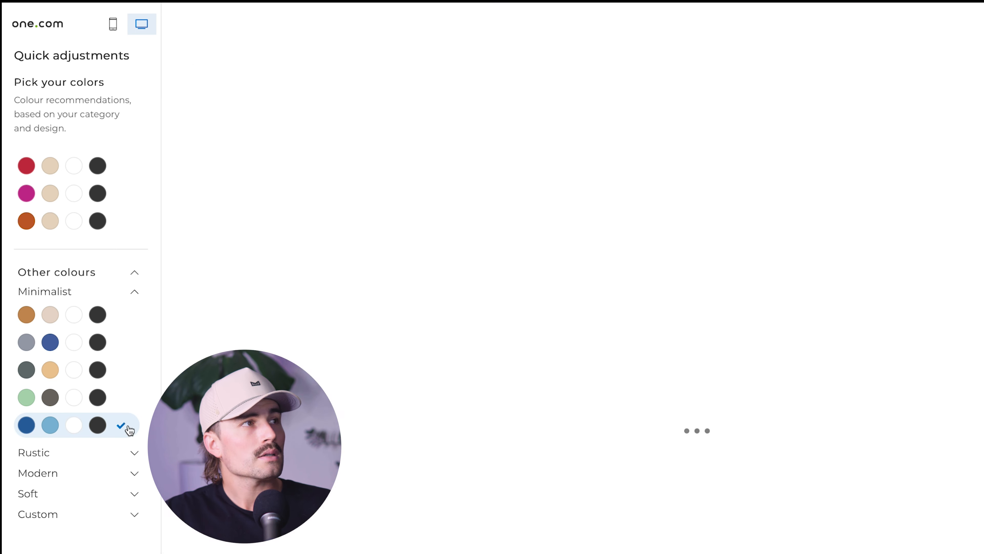
Step: Try a dark teal Modern colour palette and reapply the blue Minimalist palette
left_click(133, 473)
left_click(121, 356)
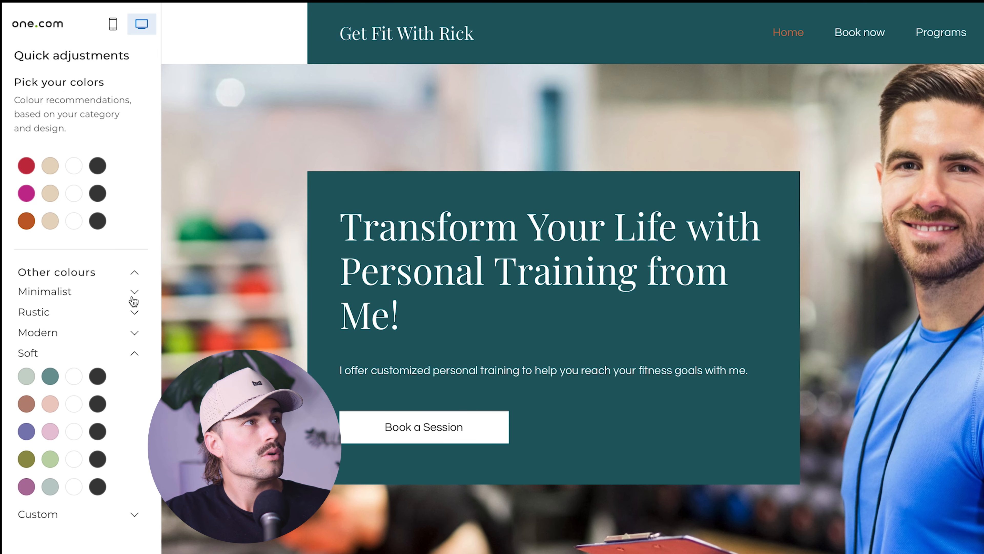
left_click(134, 296)
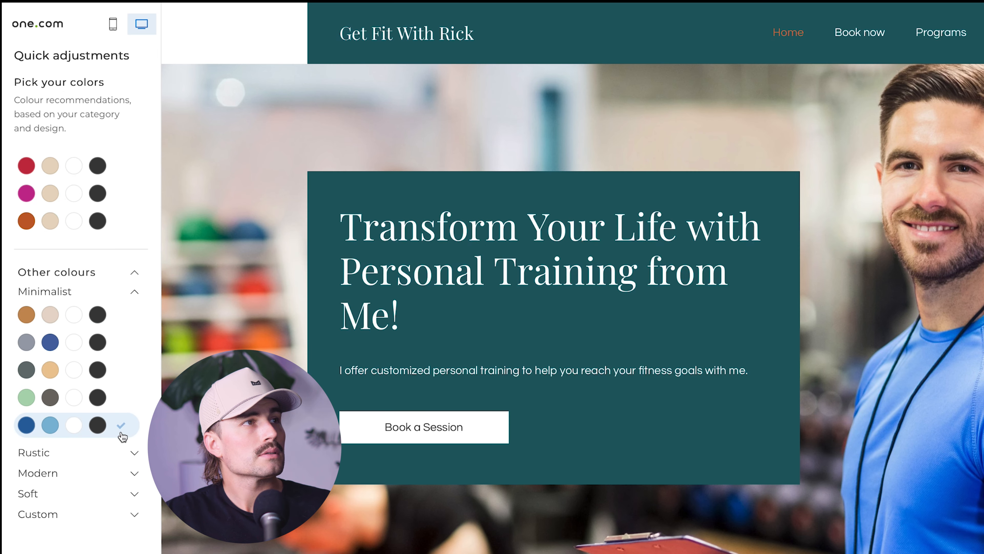
left_click(124, 426)
Step: Check how the blue palette looks across the hero and fitness program sections of the home page
scroll(572, 309, "down", 8)
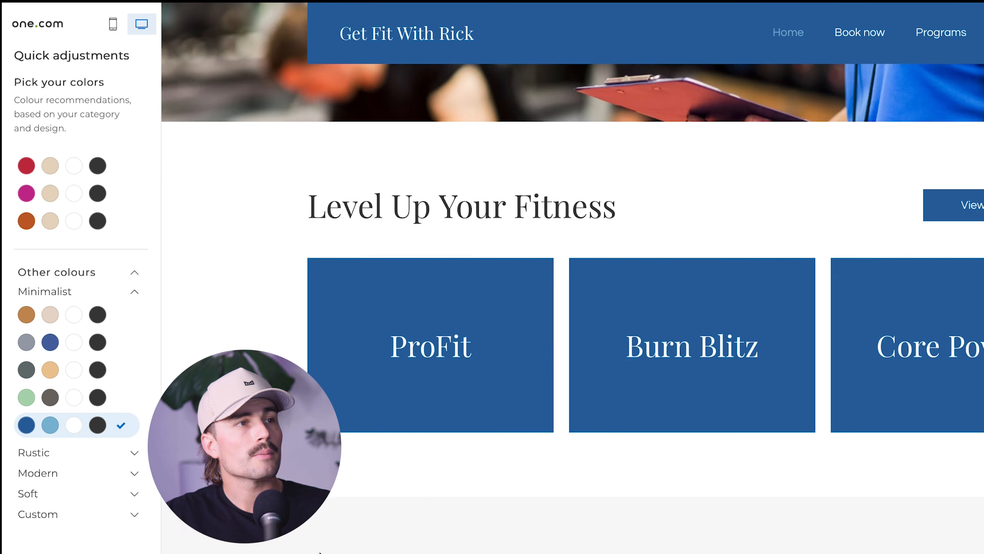
scroll(253, 439, "up", 8)
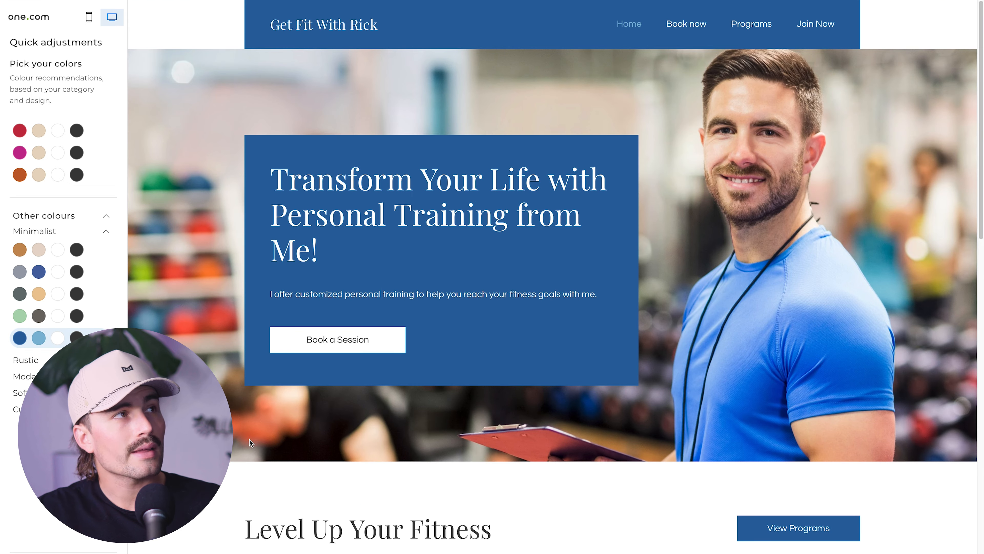
scroll(230, 465, "down", 1)
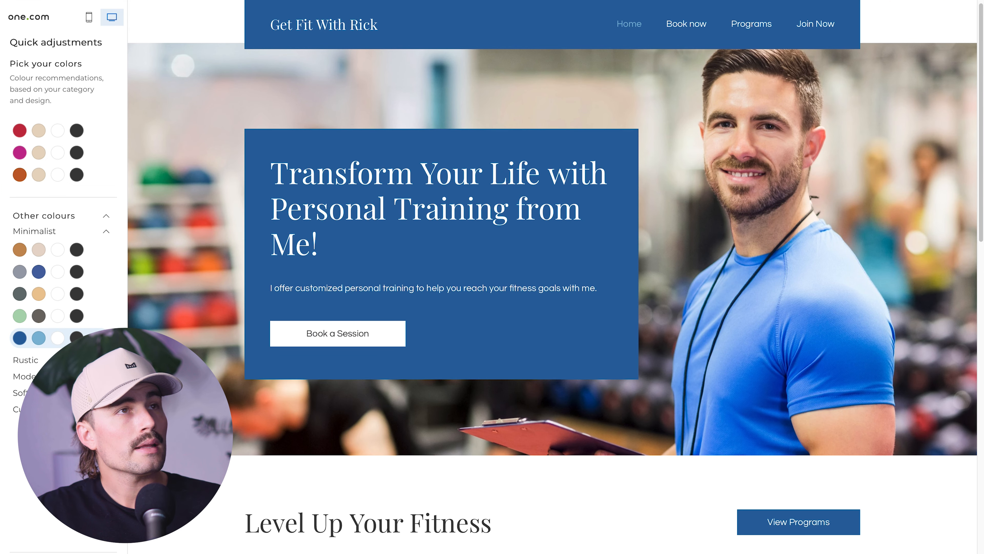
scroll(552, 271, "down", 8)
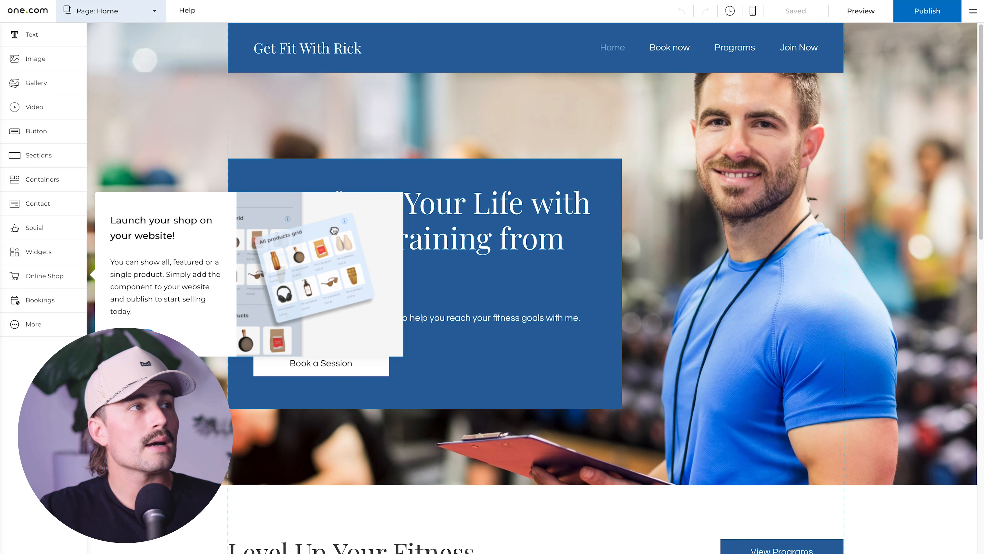
Step: Replace the hero heading with "Get in the best shape of your life today - book a session below!"
left_click(137, 338)
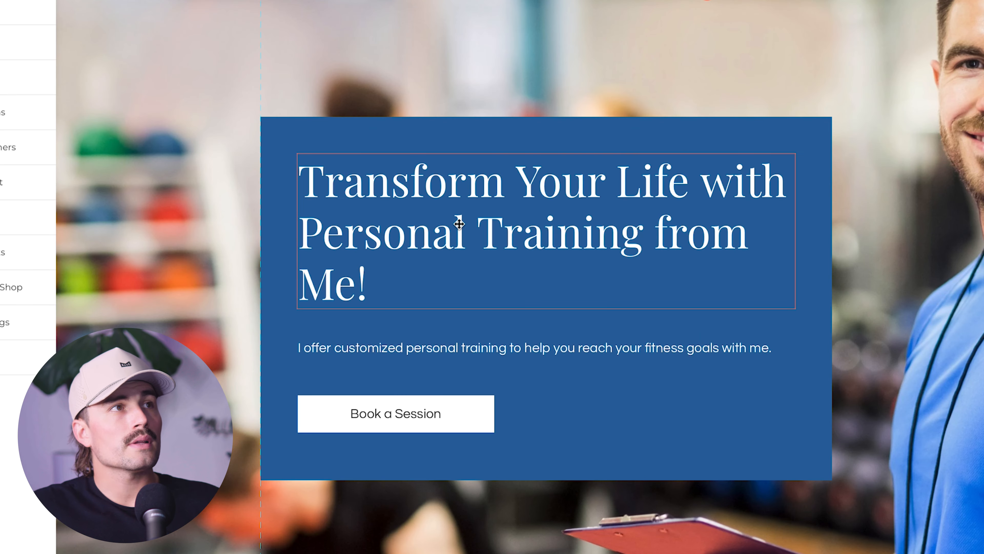
left_click(423, 201)
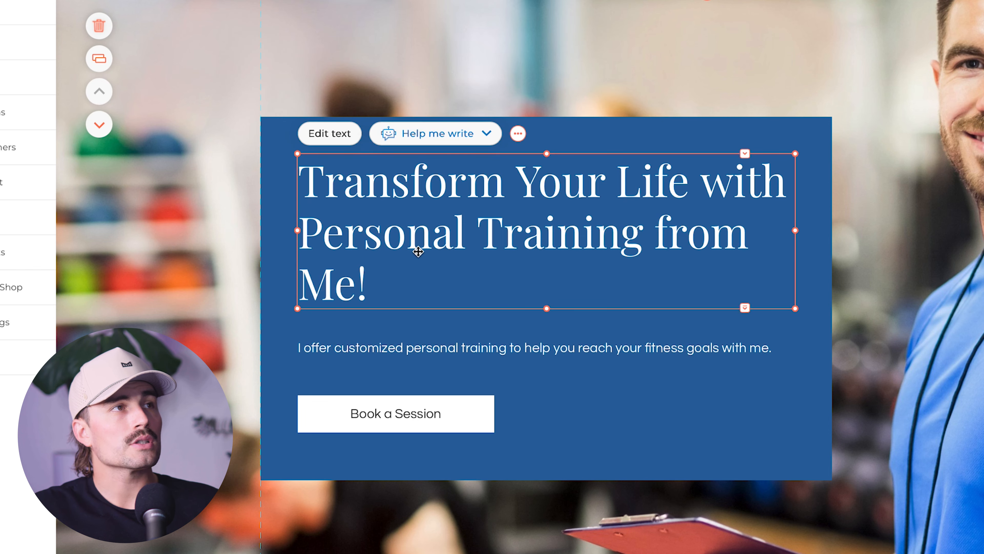
left_click(345, 136)
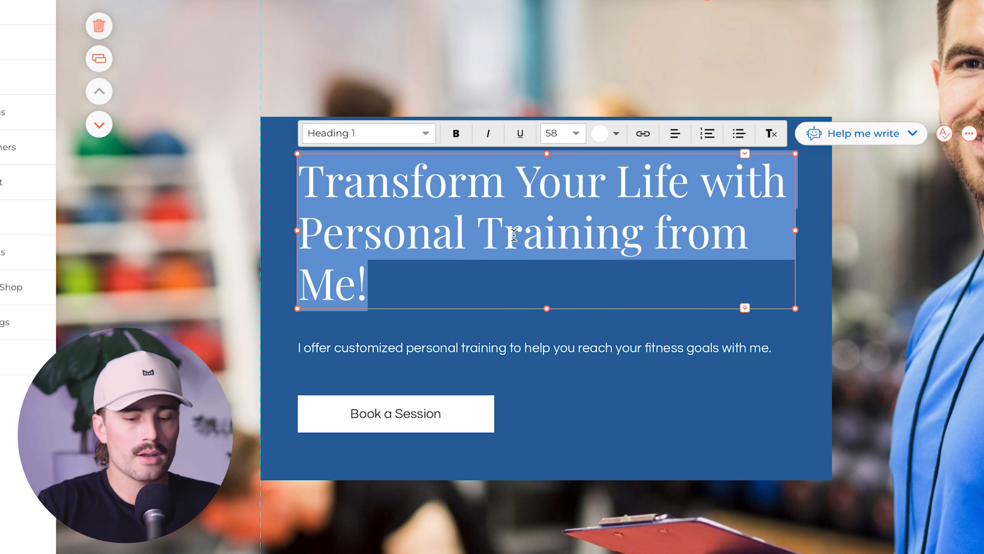
type("Get i")
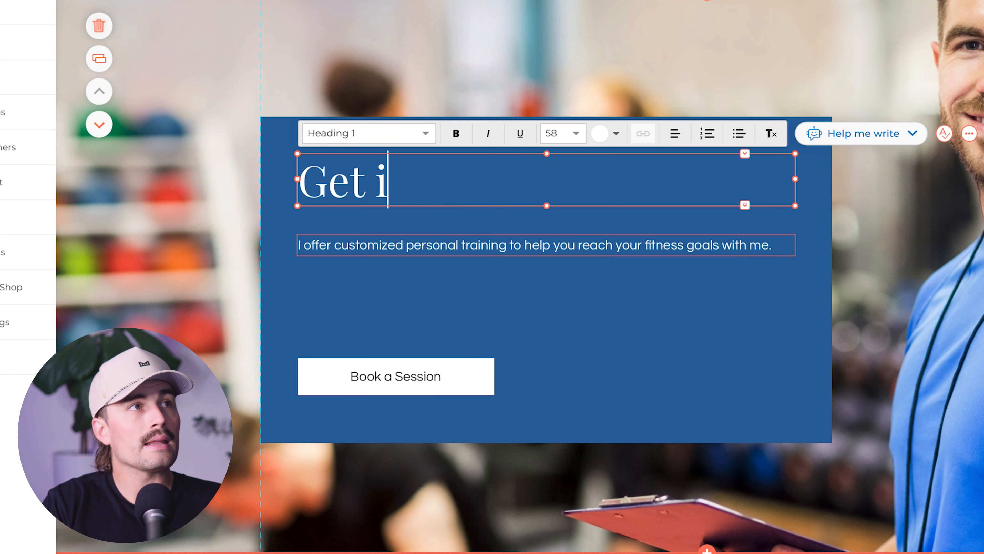
type("n the best shape of yo")
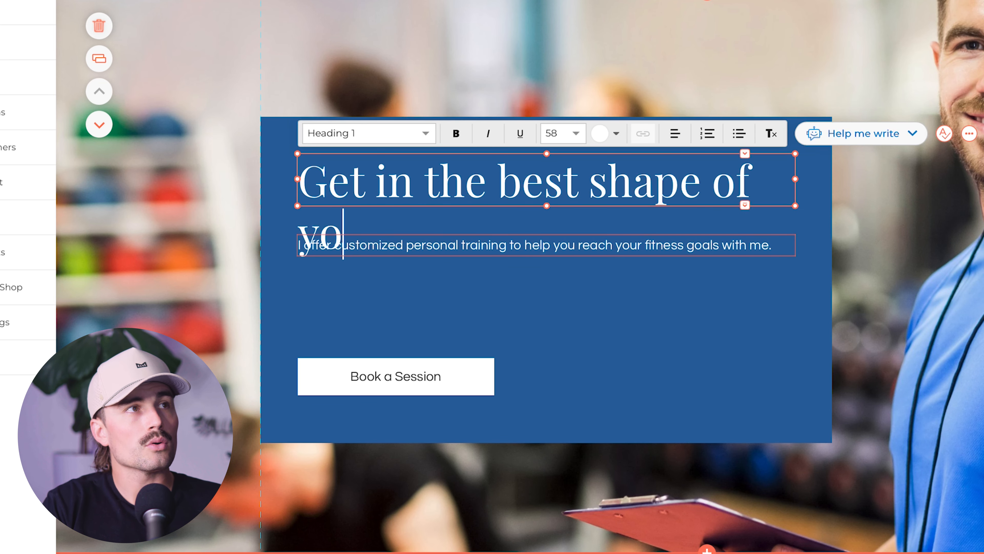
type("ur life today - book a session below!")
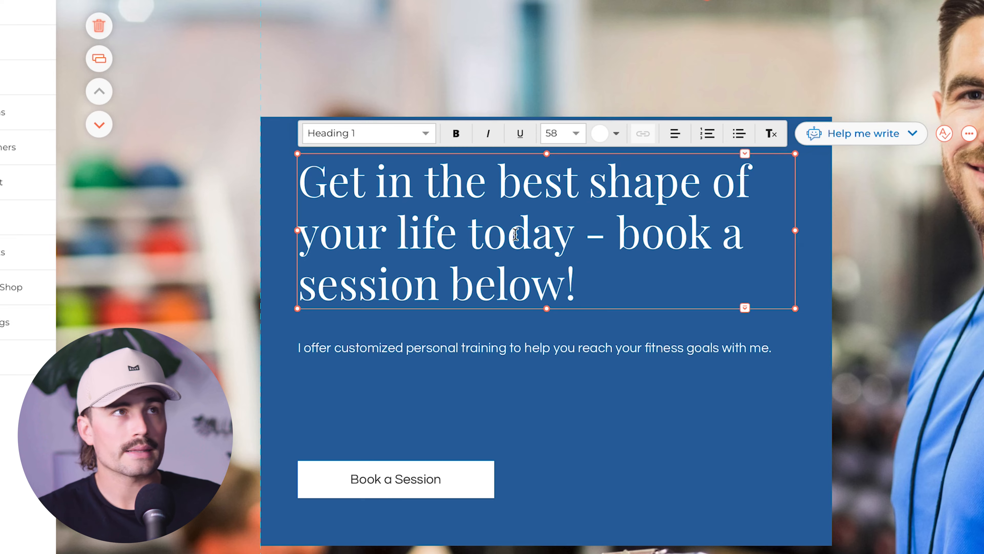
key("Escape")
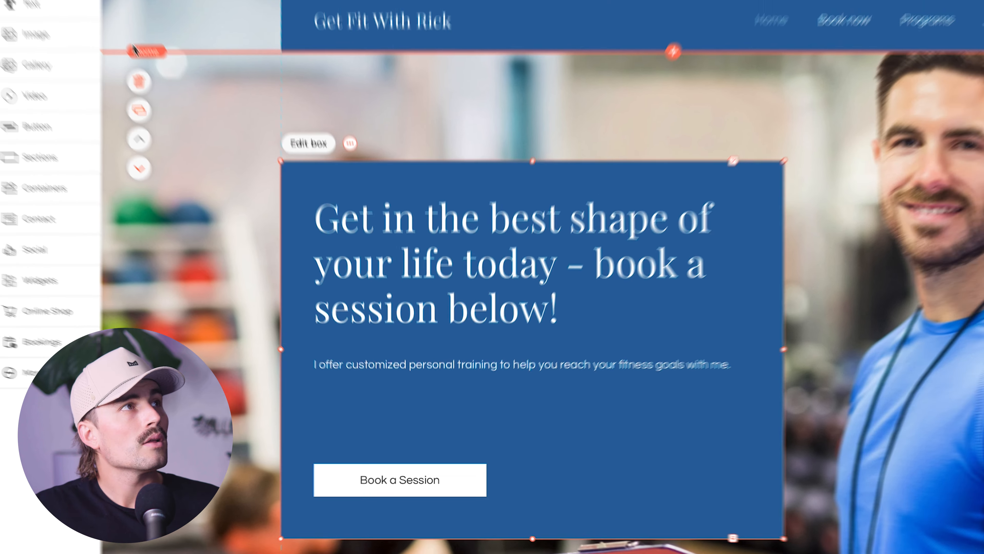
Step: Open the template's text styles for editing and set the Paragraph font to Arial
left_click(74, 20)
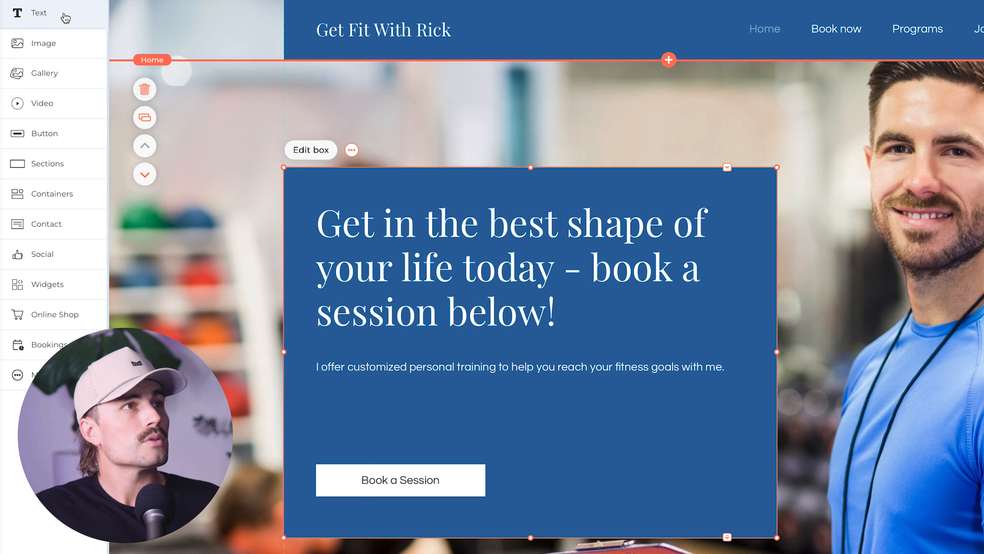
mouse_move(65, 17)
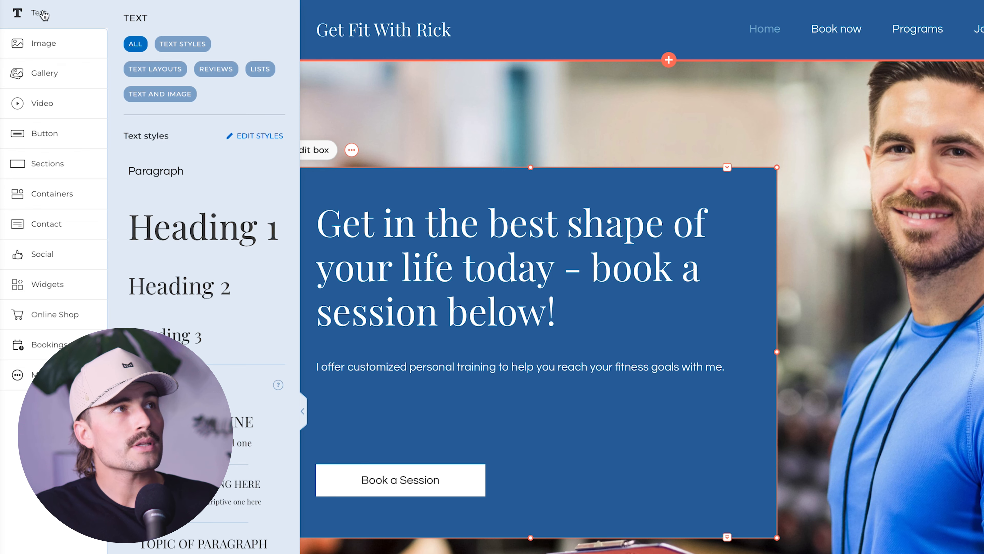
left_click(262, 139)
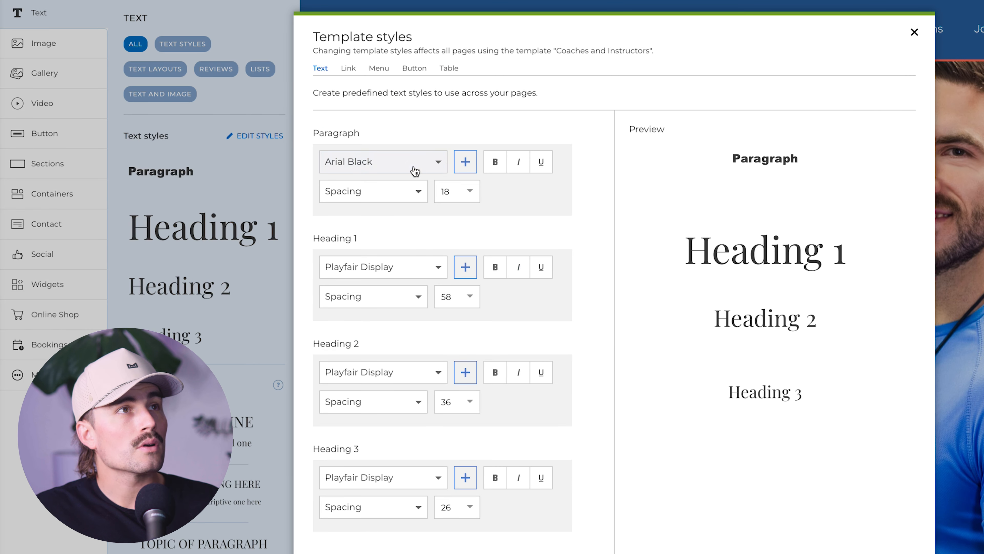
left_click(413, 167)
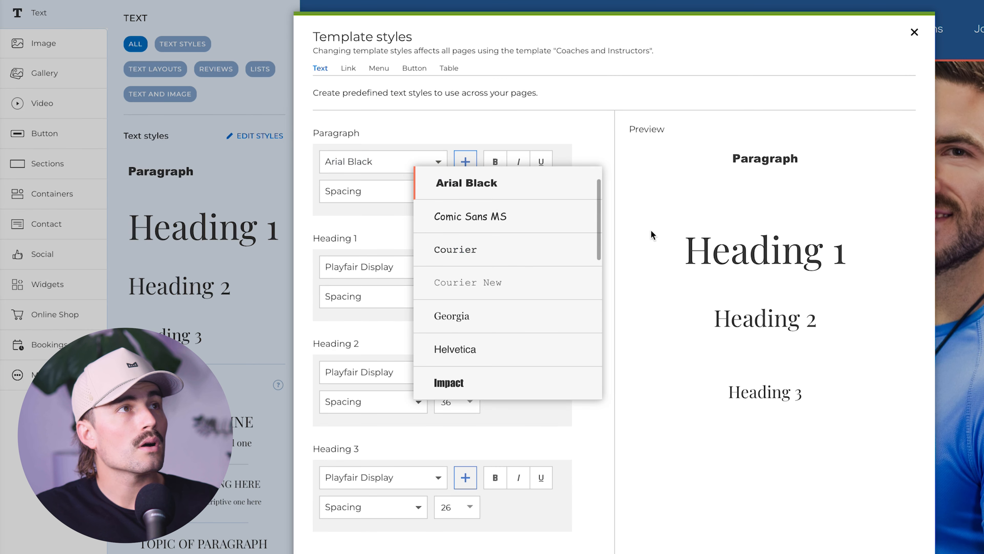
scroll(522, 224, "down", 1)
scroll(522, 223, "up", 2)
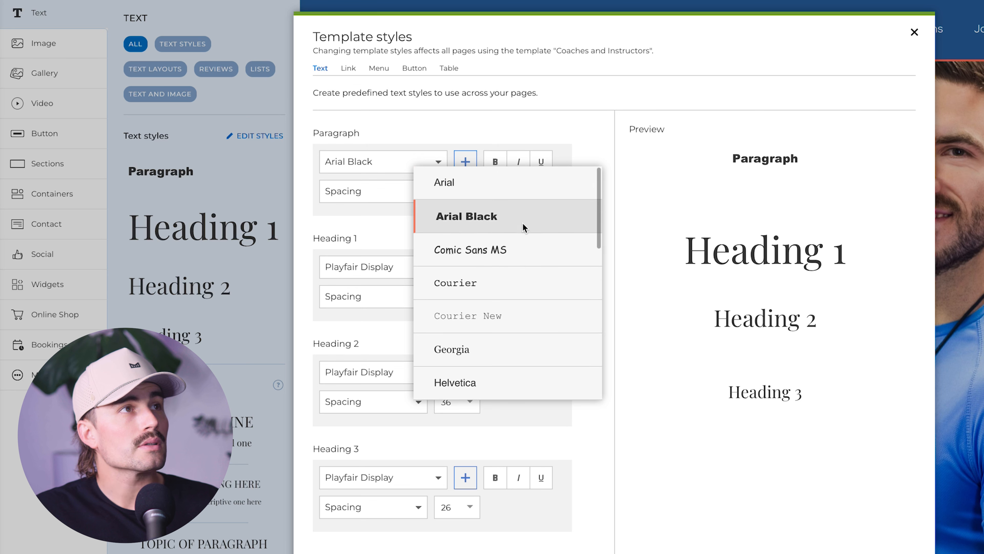
left_click(517, 194)
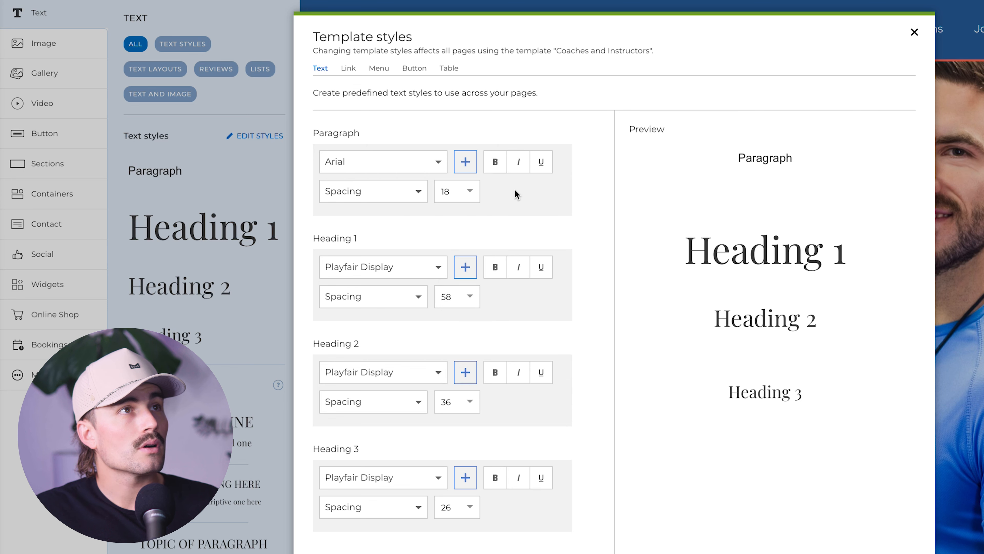
Step: Set the Heading 1 and Heading 2 fonts to Arial Black in the template styles
left_click(400, 266)
scroll(493, 340, "up", 5)
left_click(486, 304)
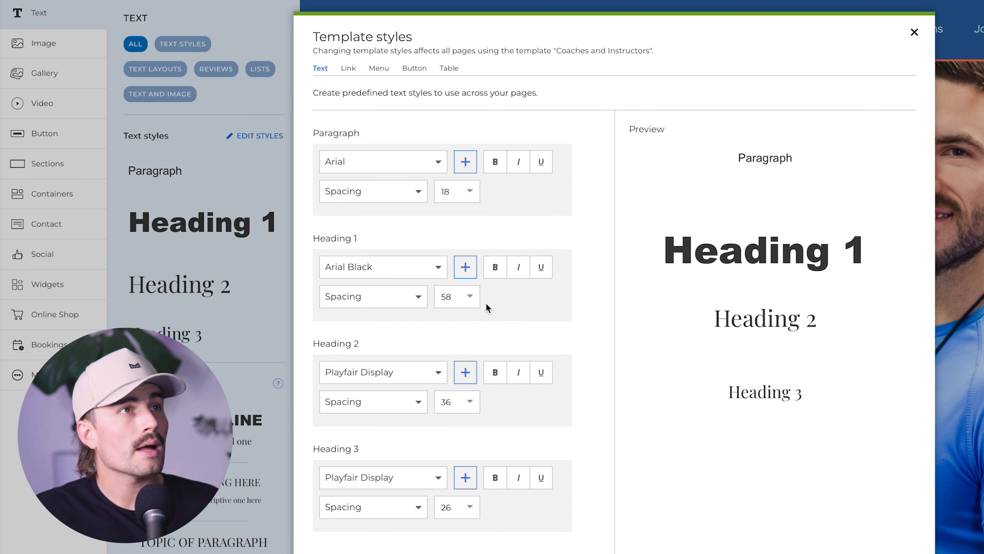
left_click(399, 372)
scroll(455, 510, "up", 5)
left_click(444, 412)
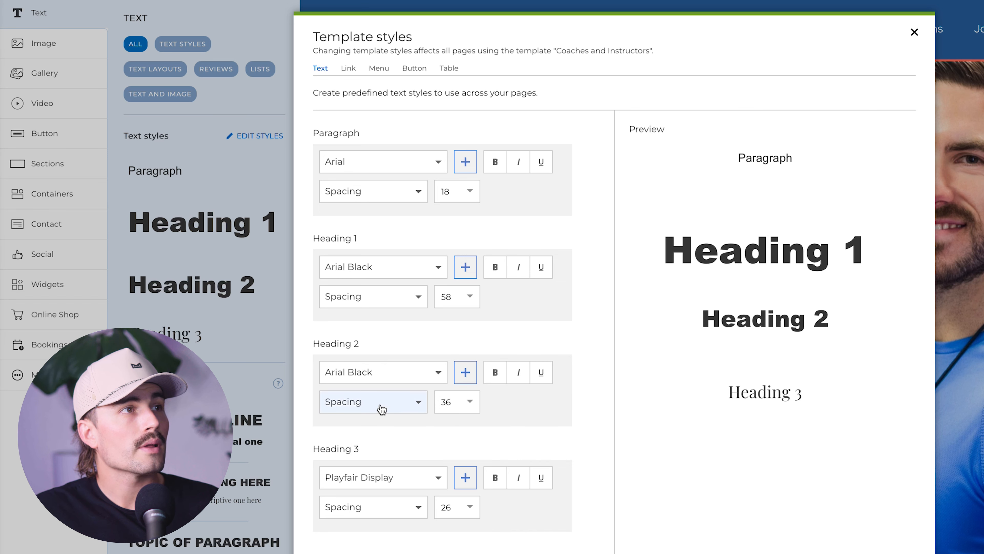
Step: Set the Heading 3 font to Arial Black and close the template styles
left_click(400, 477)
scroll(400, 481, "up", 5)
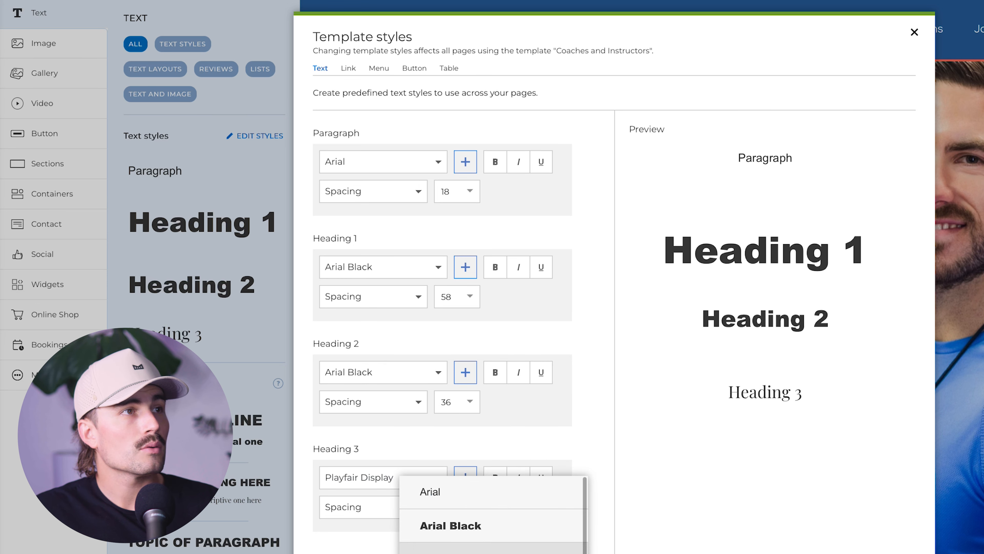
left_click(489, 499)
left_click(402, 479)
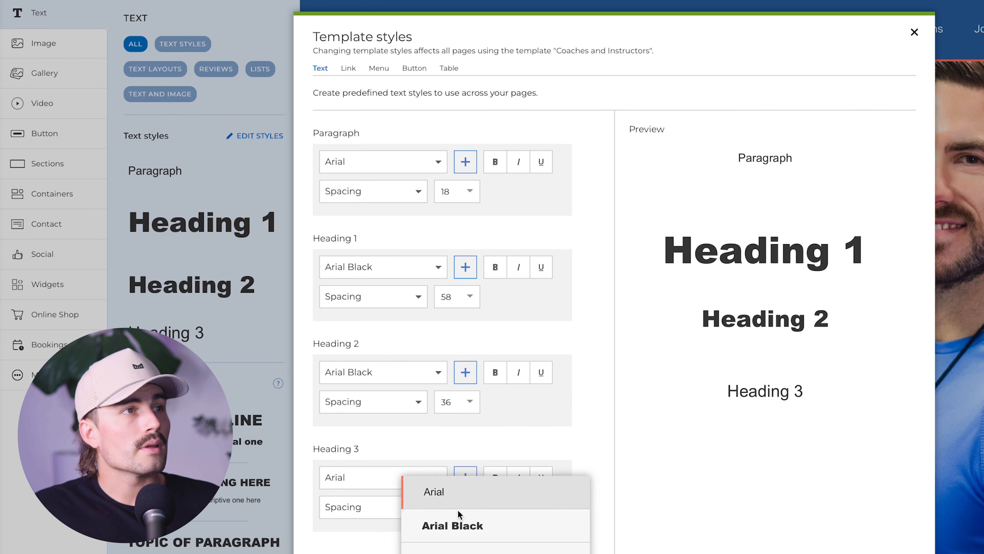
left_click(463, 523)
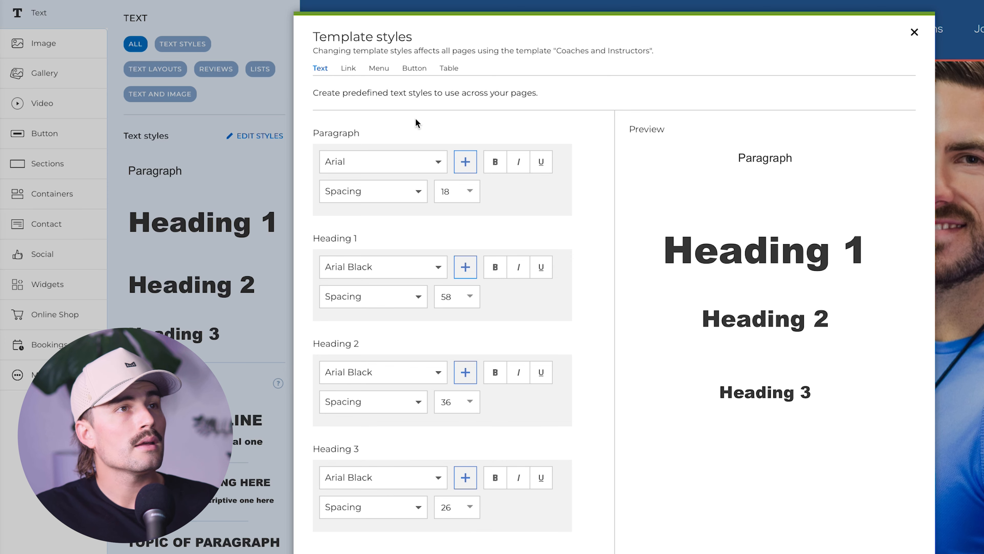
left_click(914, 32)
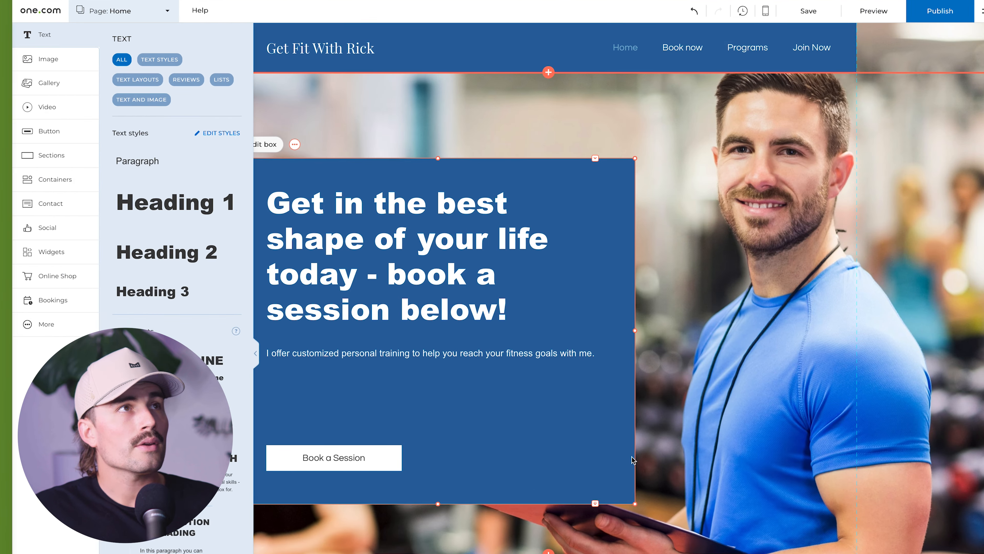
Step: Check how the new fonts look across the home page, from the hero section down to the client testimonials
scroll(594, 459, "down", 4)
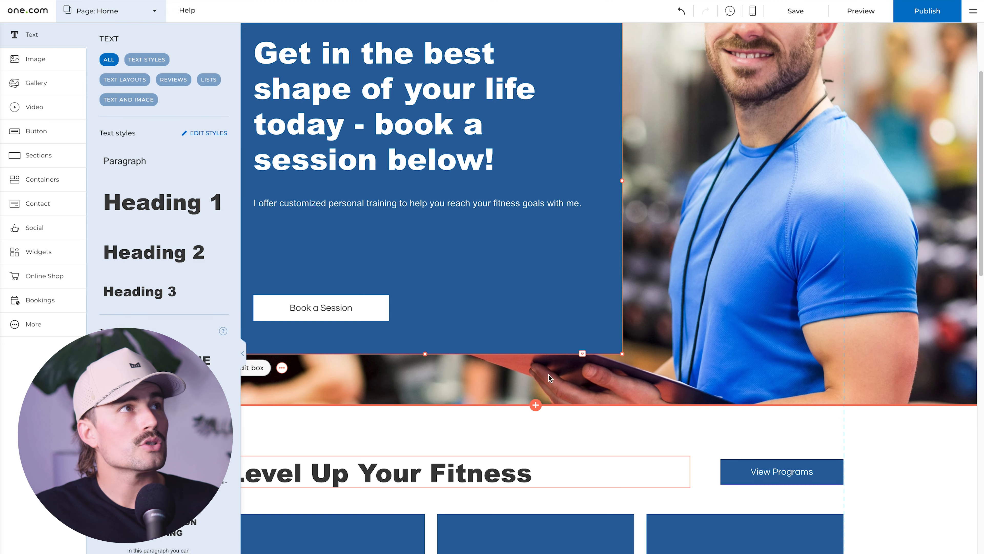
left_click(42, 39)
scroll(408, 327, "down", 10)
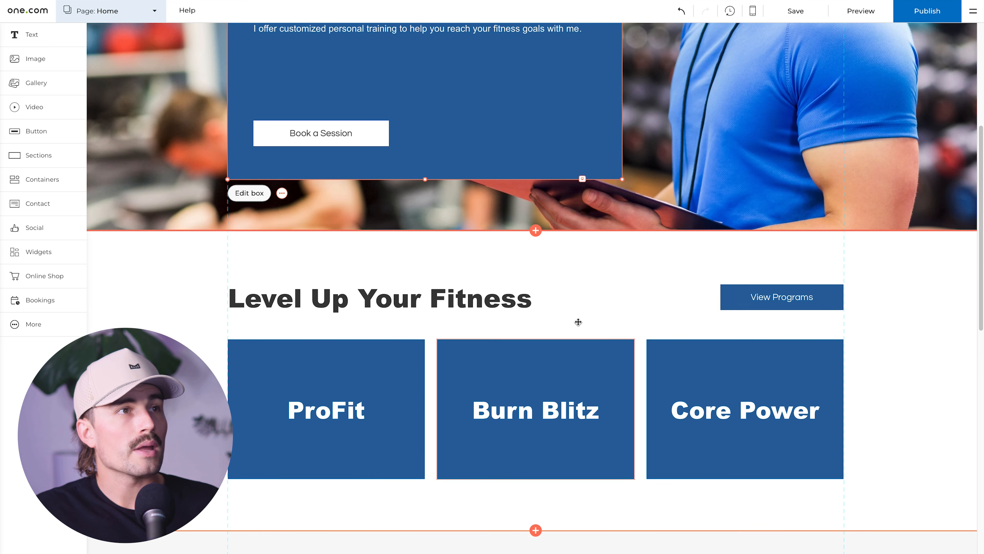
scroll(409, 327, "down", 8)
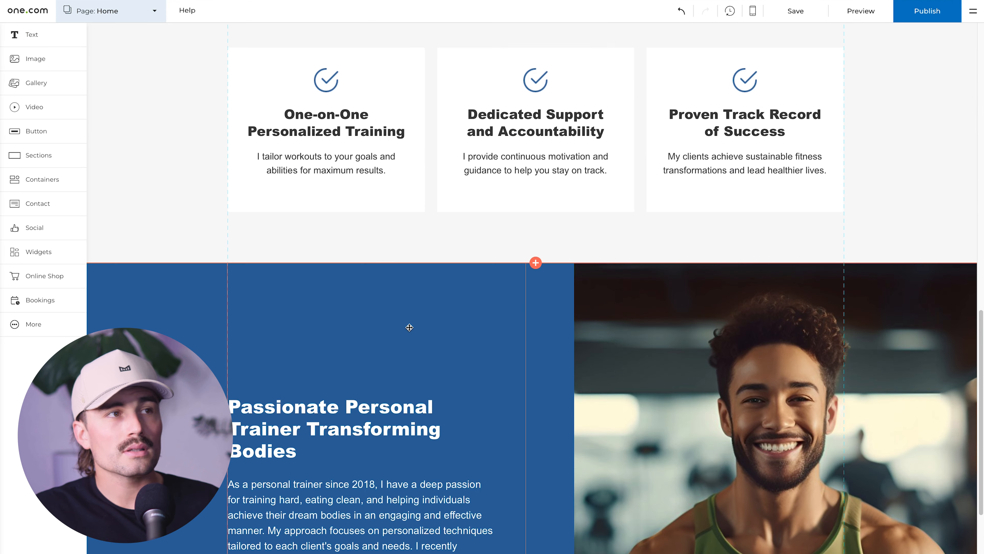
scroll(409, 328, "down", 4)
scroll(409, 330, "down", 3)
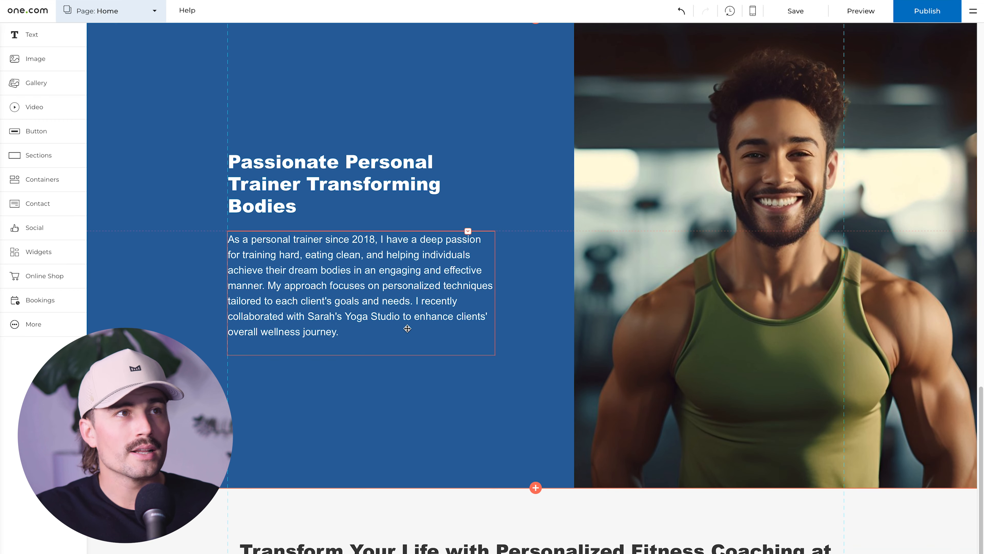
scroll(498, 464, "down", 3)
scroll(373, 418, "down", 5)
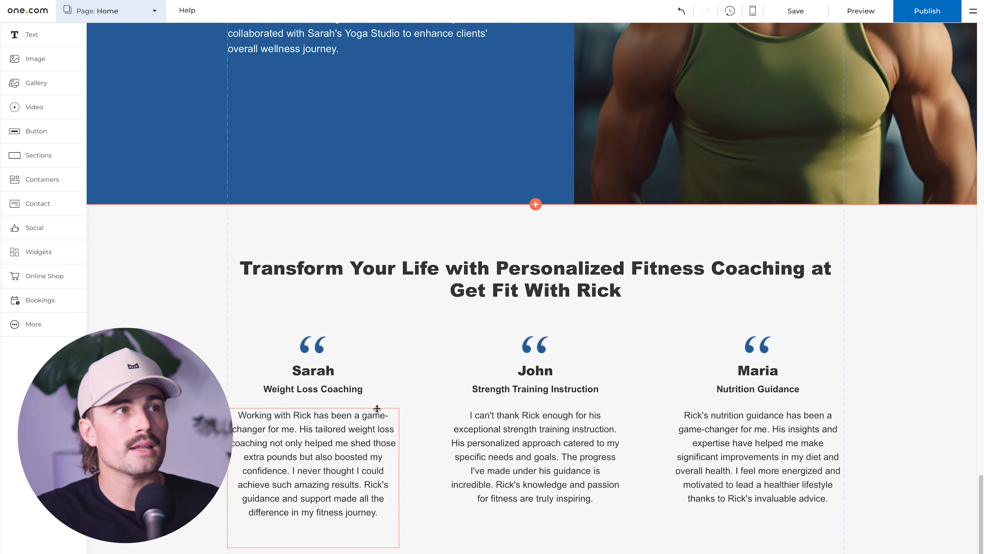
scroll(377, 413, "down", 1)
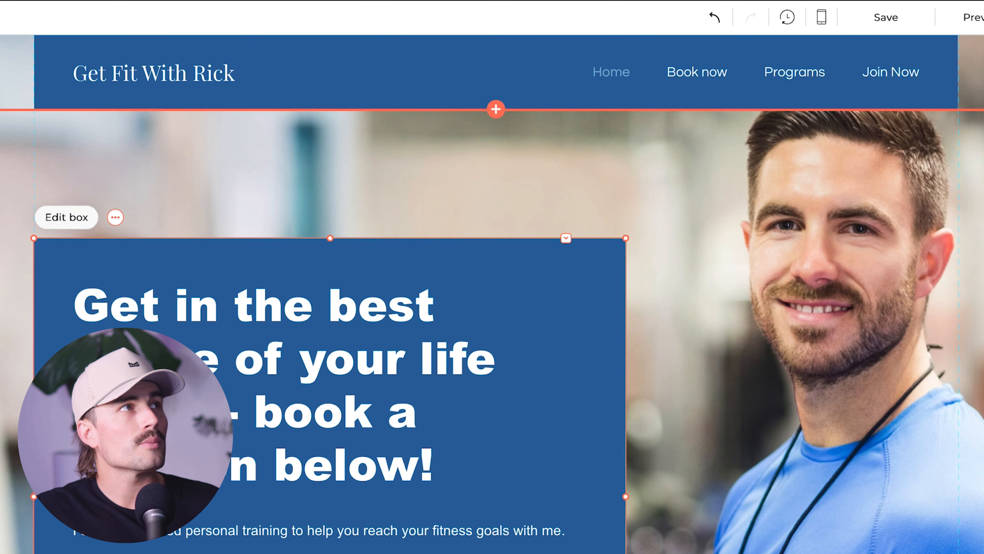
Step: Set the font of the site title in the header to Arial Black
left_click(186, 68)
left_click(125, 112)
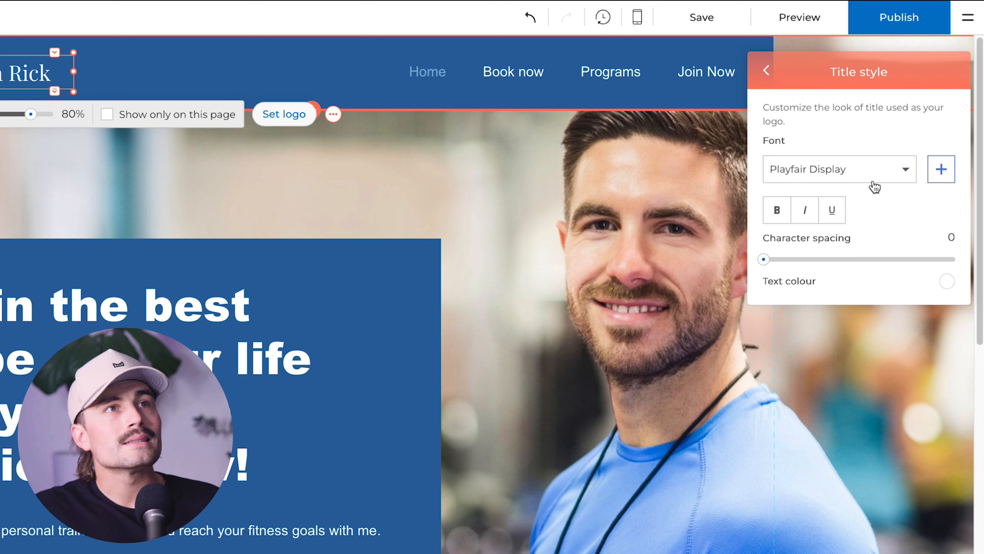
left_click(872, 179)
scroll(777, 291, "up", 10)
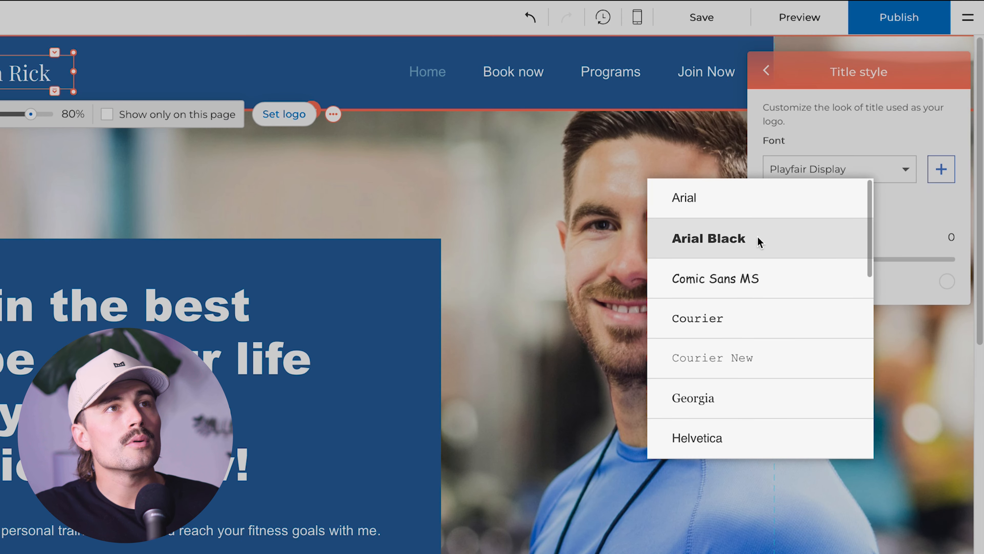
left_click(741, 240)
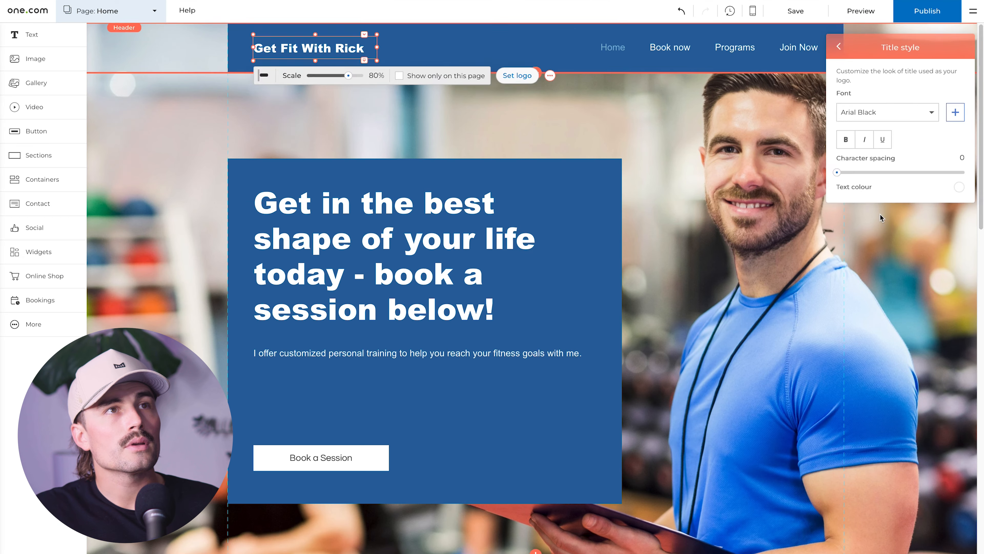
left_click(841, 332)
left_click(416, 380)
left_click(620, 380)
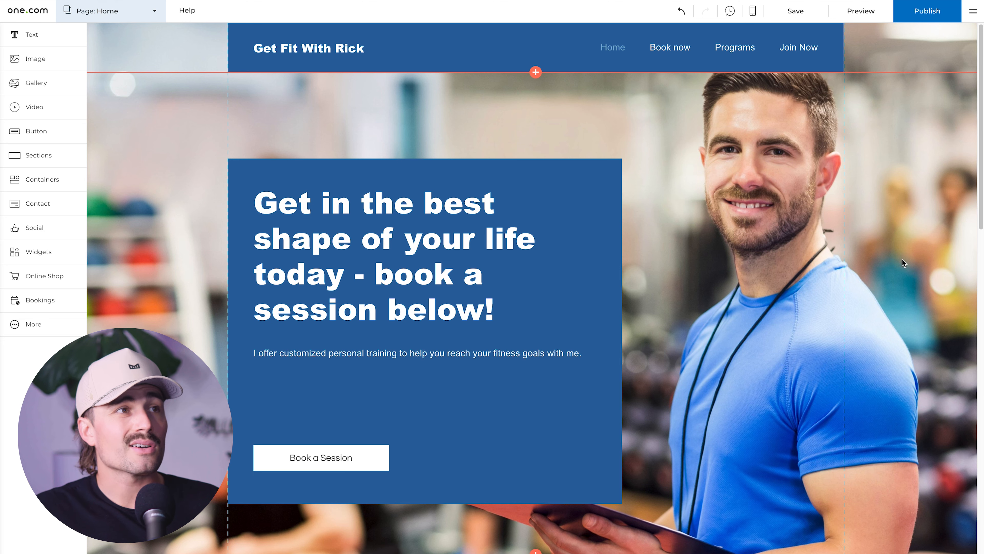
Step: Add the ready-made "Management" team section with four portrait photos directly below the hero section
scroll(902, 262, "down", 6)
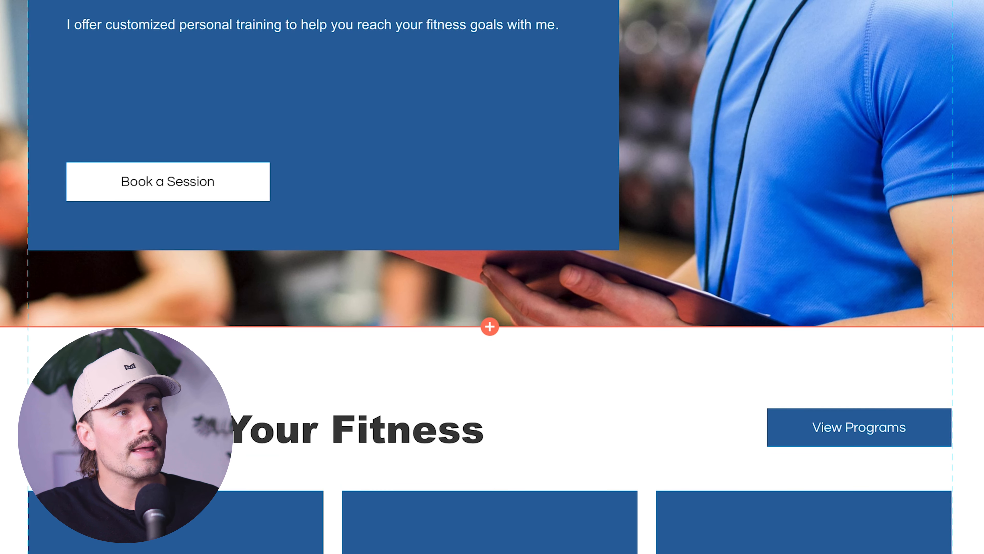
left_click(495, 334)
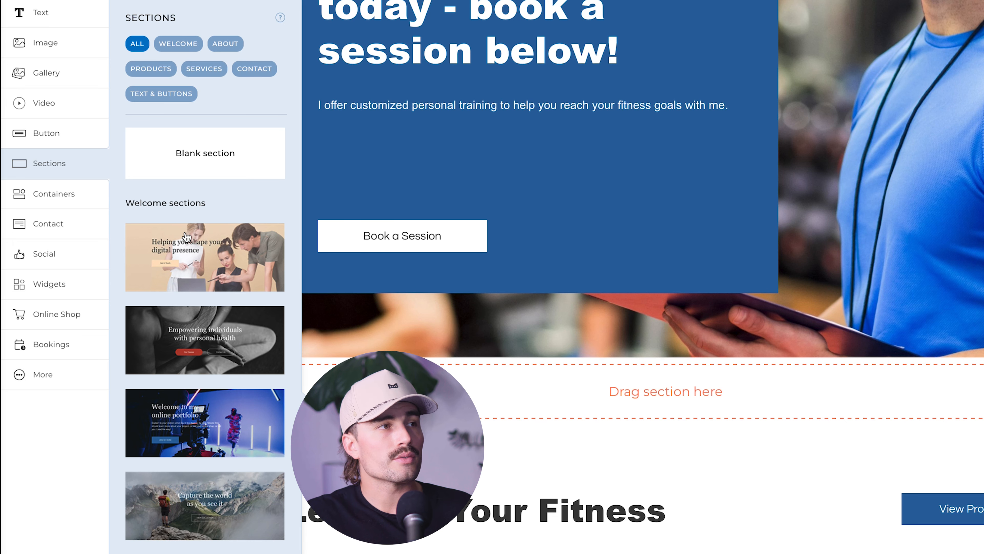
scroll(187, 237, "down", 8)
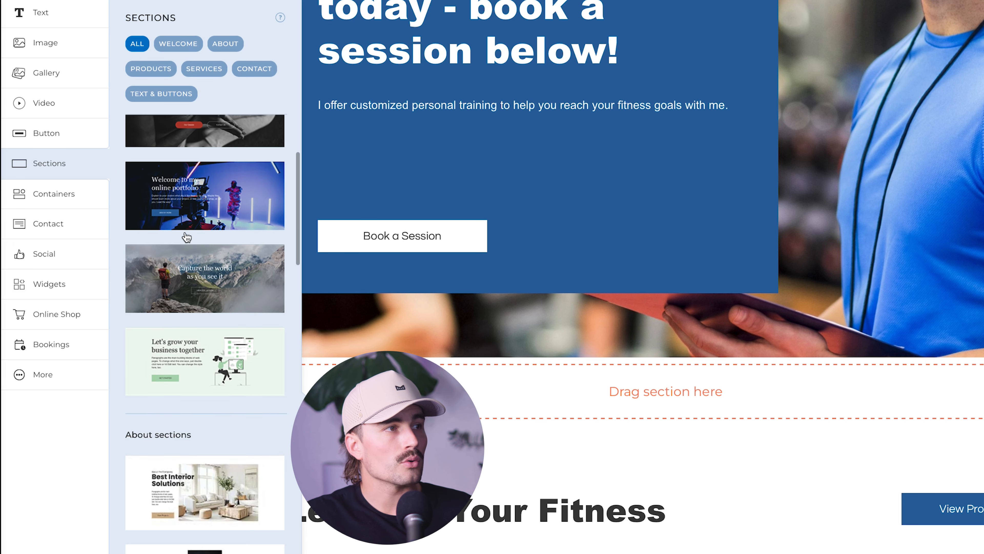
scroll(187, 237, "down", 10)
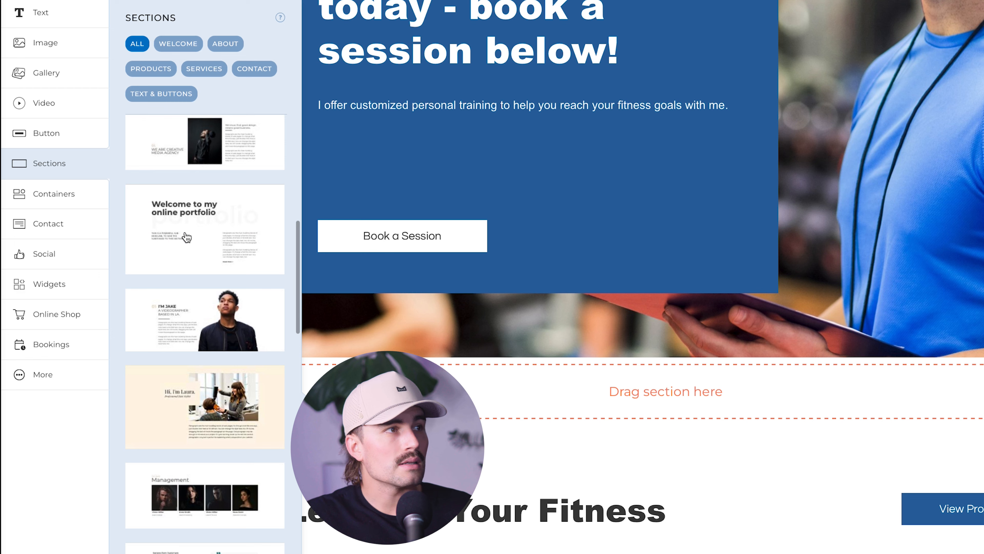
scroll(187, 236, "down", 15)
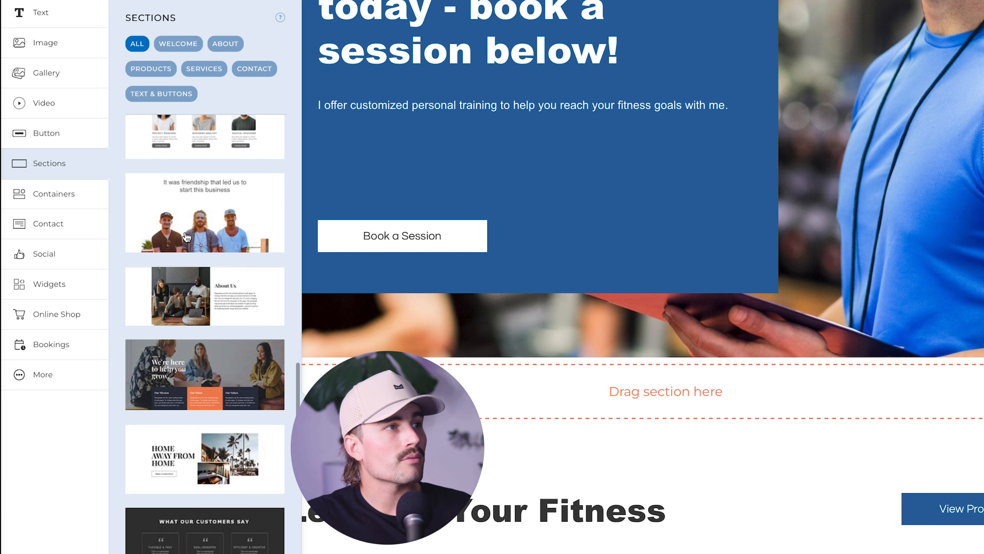
scroll(187, 237, "down", 6)
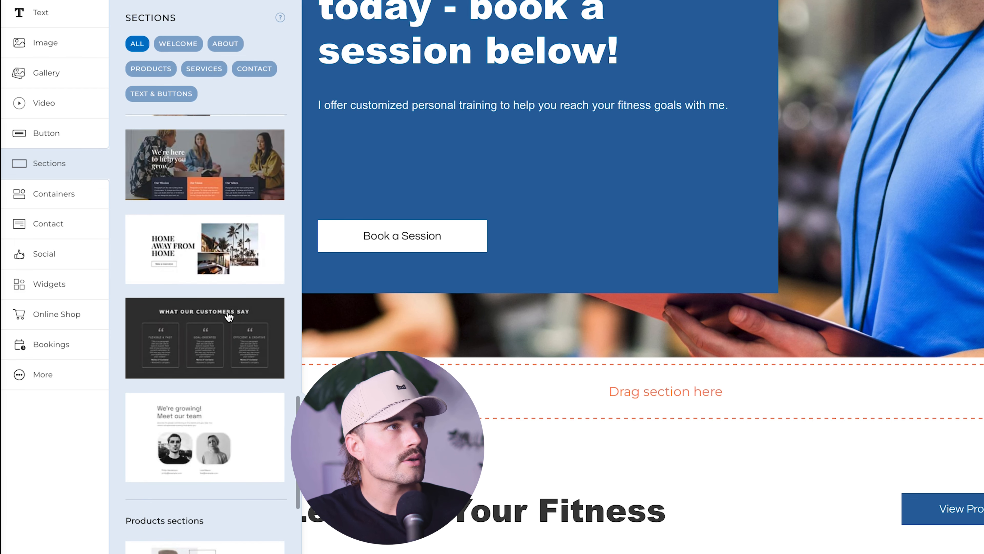
scroll(194, 338, "down", 15)
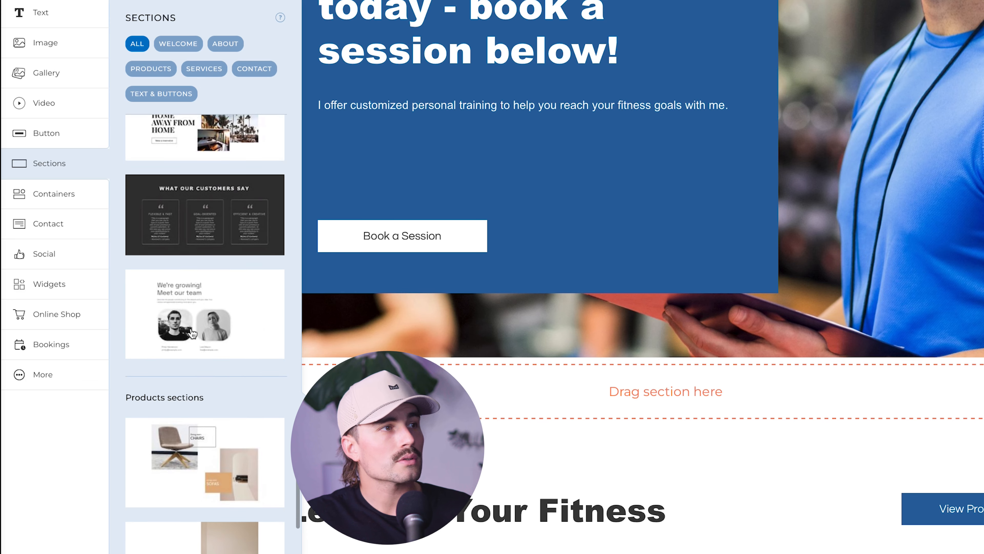
scroll(191, 330, "down", 20)
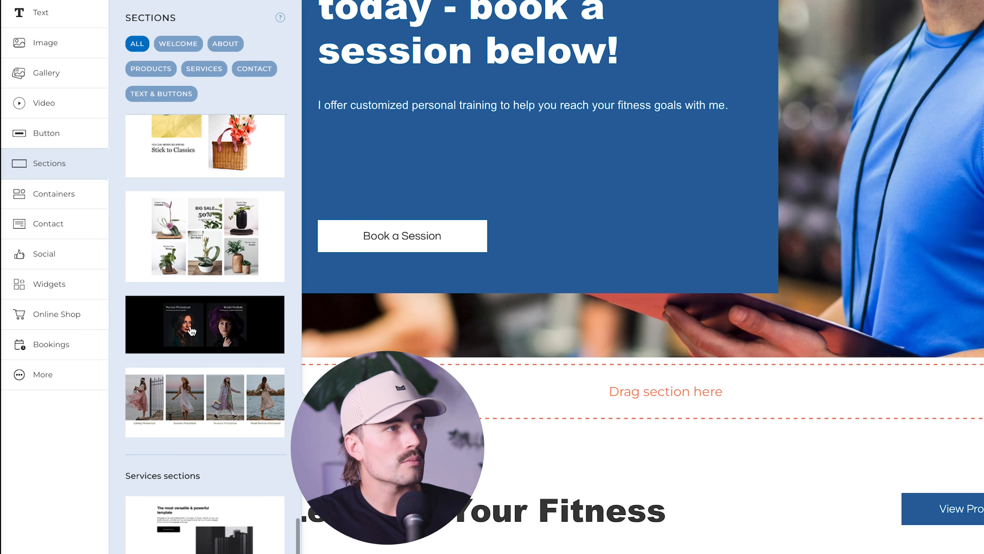
scroll(205, 339, "up", 1)
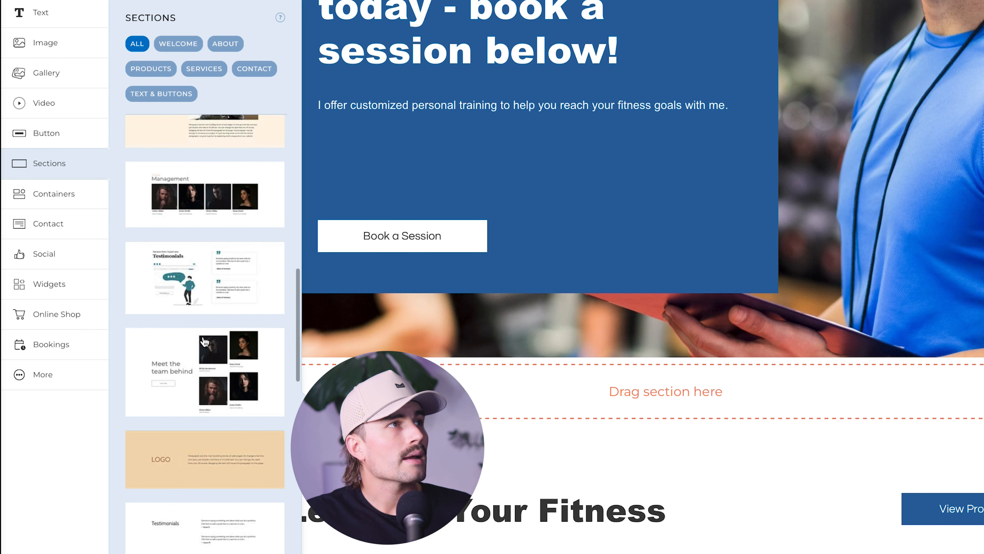
left_click_drag(205, 222, 659, 396)
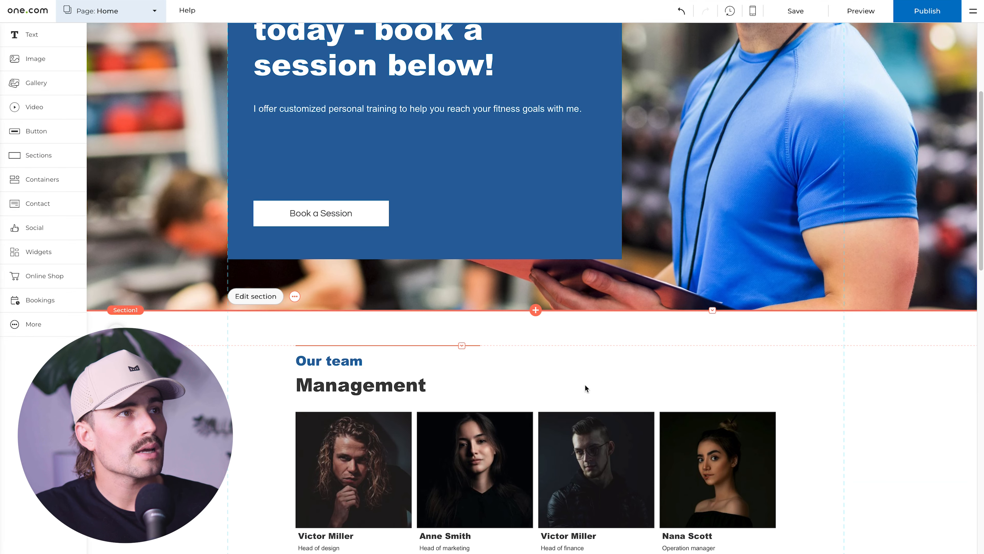
Step: Replace the "Our team" heading with "See what others are saying" and widen its text box to about 493 px
double_click(373, 361)
type("See ")
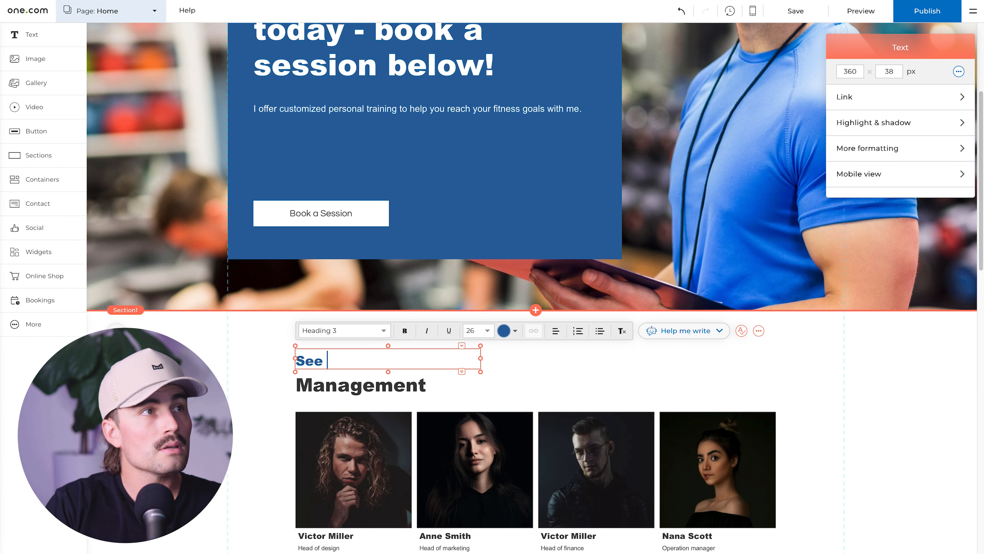
type("what others are saying")
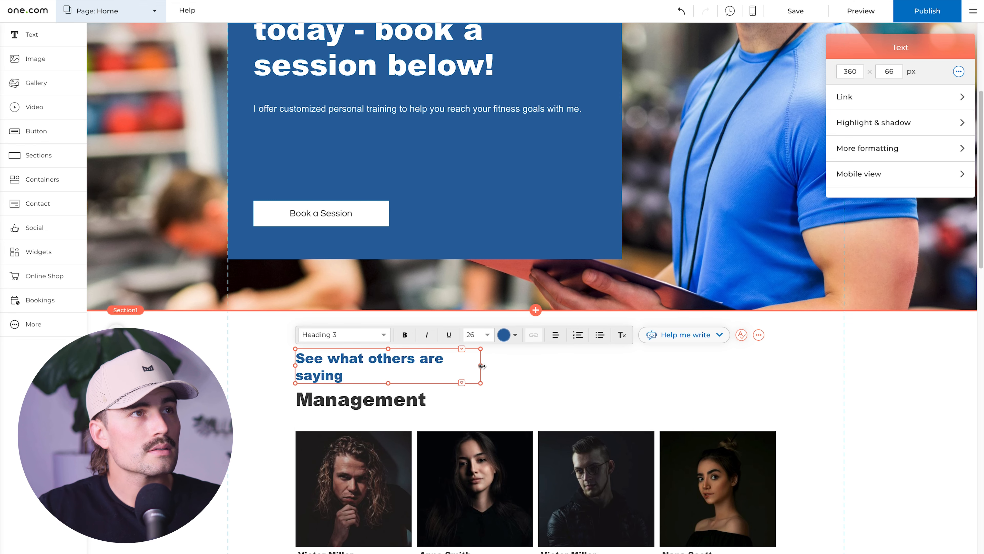
left_click_drag(481, 365, 548, 365)
Step: Delete the "Management" heading and extend the remaining heading to "See what others are saying..."
left_click(406, 399)
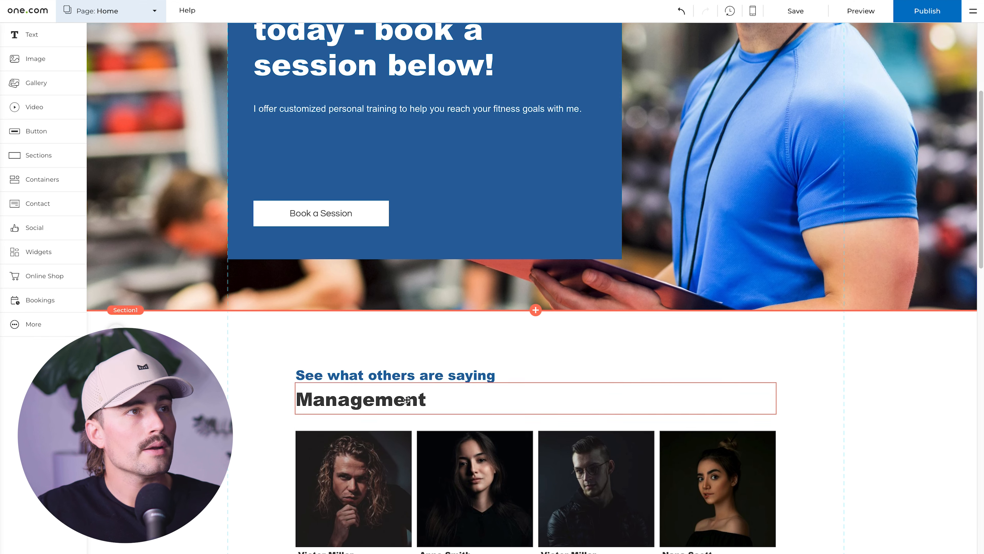
key("Delete")
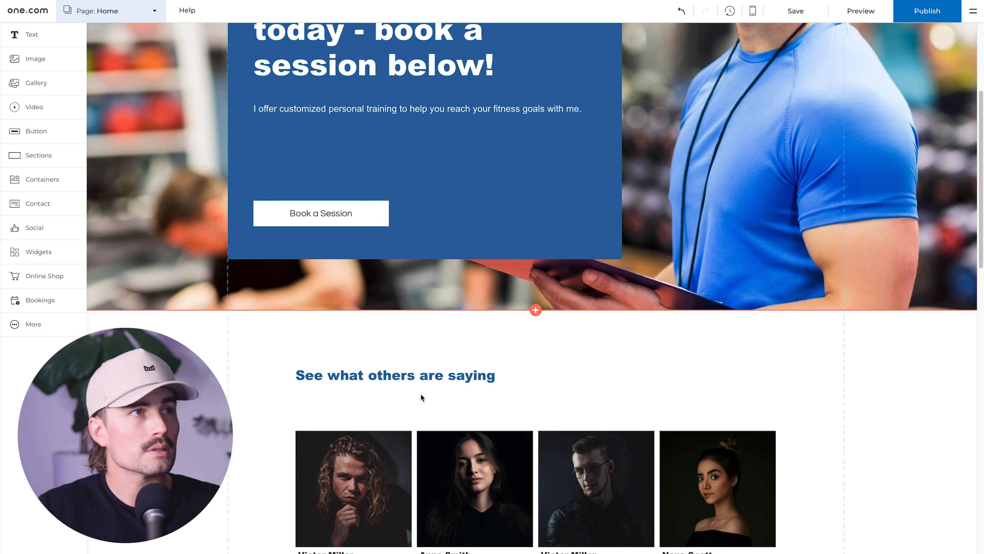
left_click(446, 365)
double_click(498, 375)
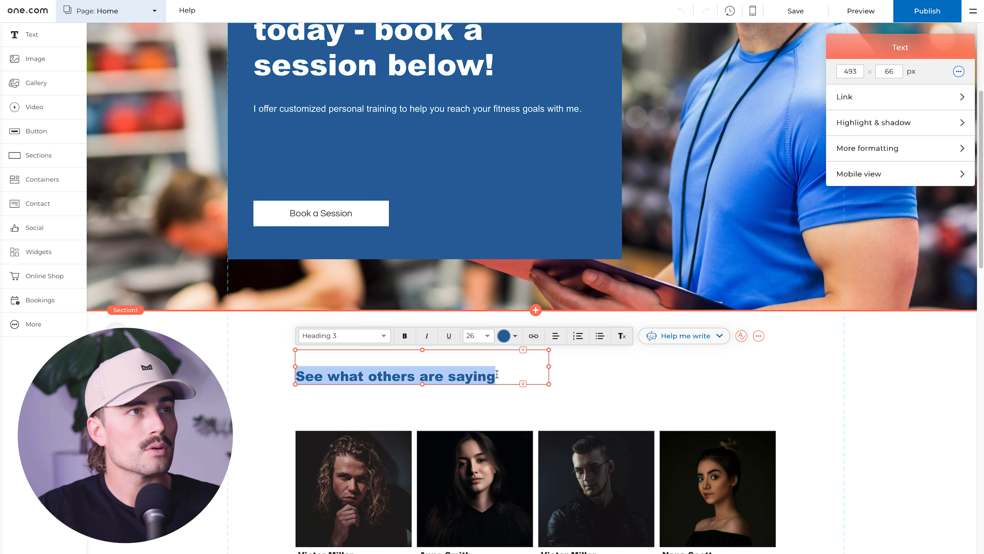
left_click(499, 374)
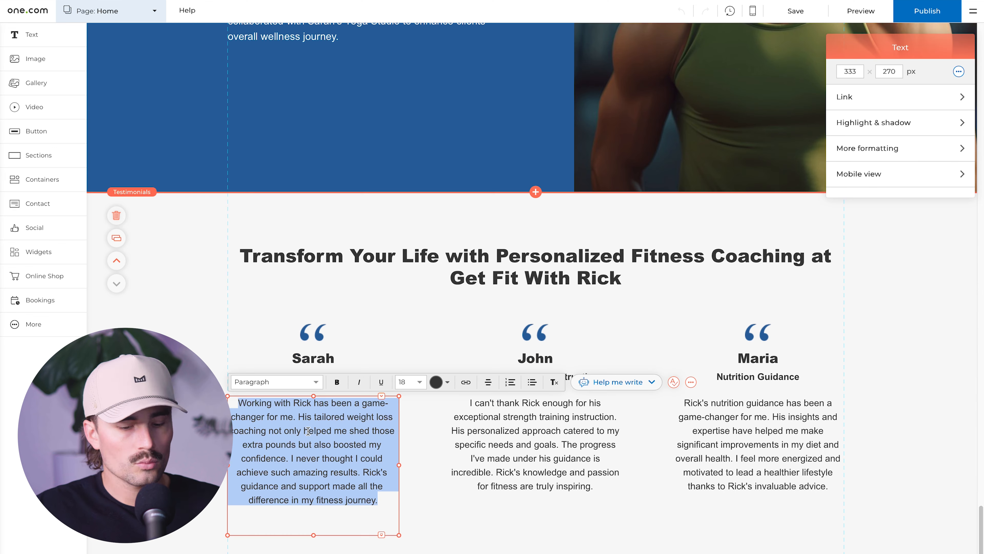
Step: Copy the client testimonial texts from the Testimonials section near the end of the home page
double_click(484, 453)
key("ctrl+c")
scroll(483, 421, "up", 20)
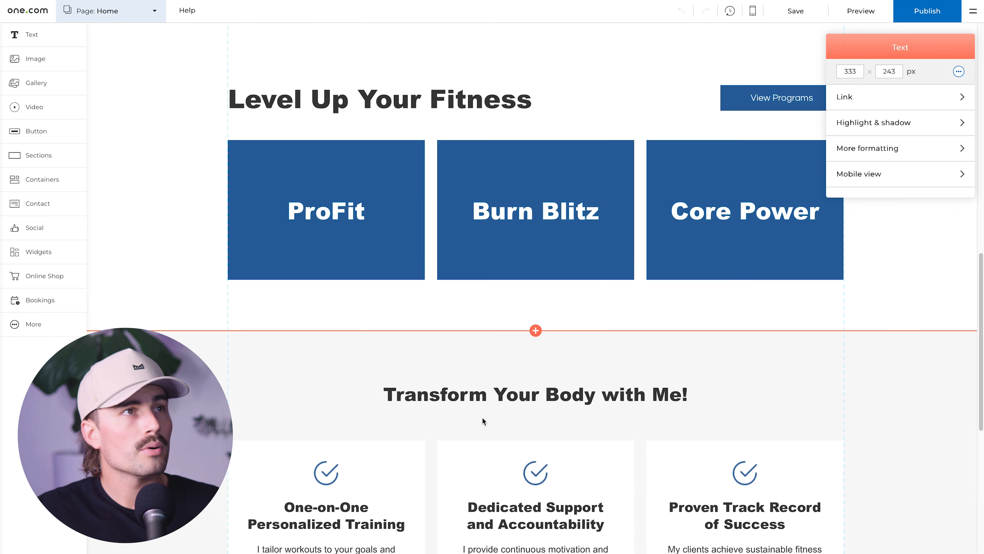
Step: Replace the first gallery image's description with the copied nutrition guidance testimonial and save the gallery
scroll(481, 417, "up", 4)
double_click(375, 394)
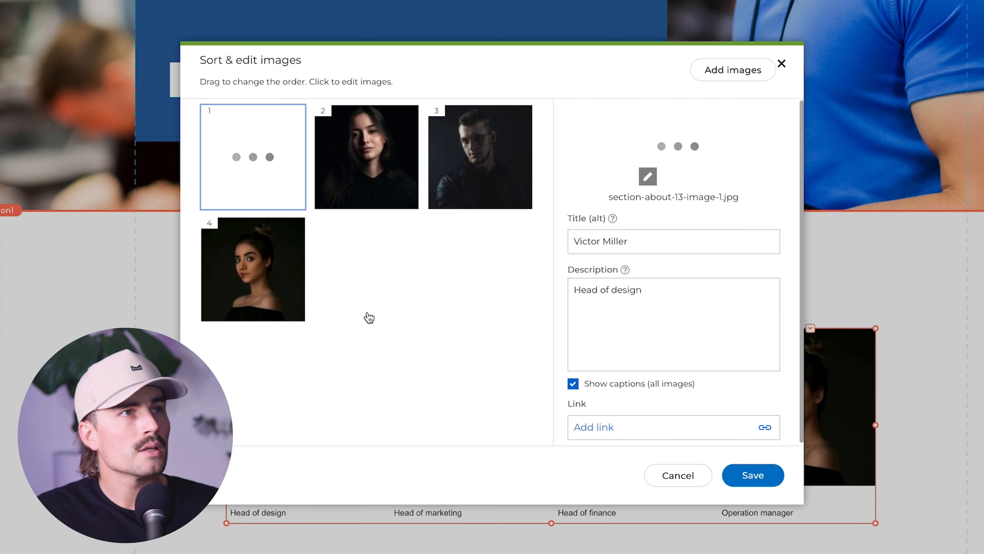
left_click(644, 325)
type("Rick's nutrition guidance has been a game-changer for me. His insights and expertise have helped me make significant improvements in my diet and overall health. I feel more energized and motivated to lead a healthier lifestyle thanks to Rick's invaluable advice.")
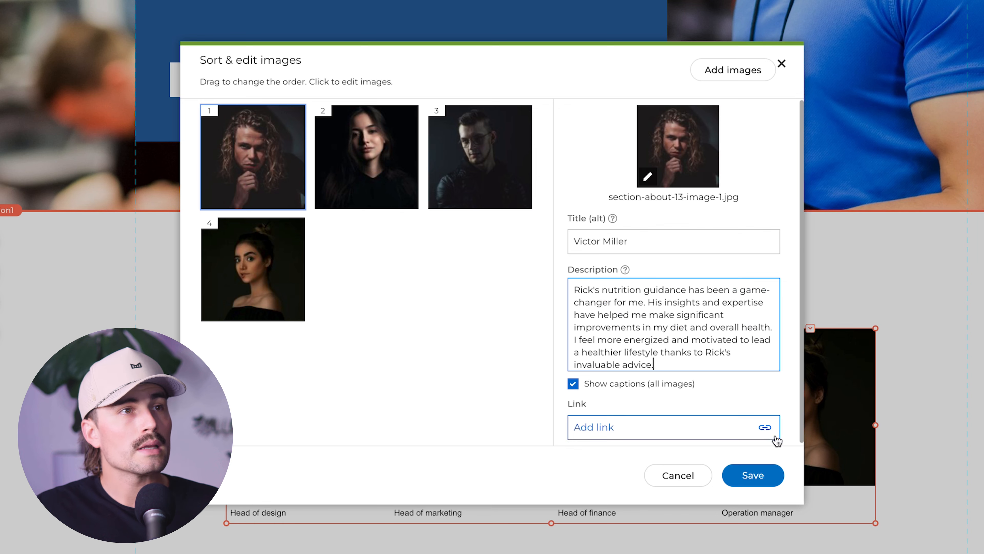
left_click(755, 474)
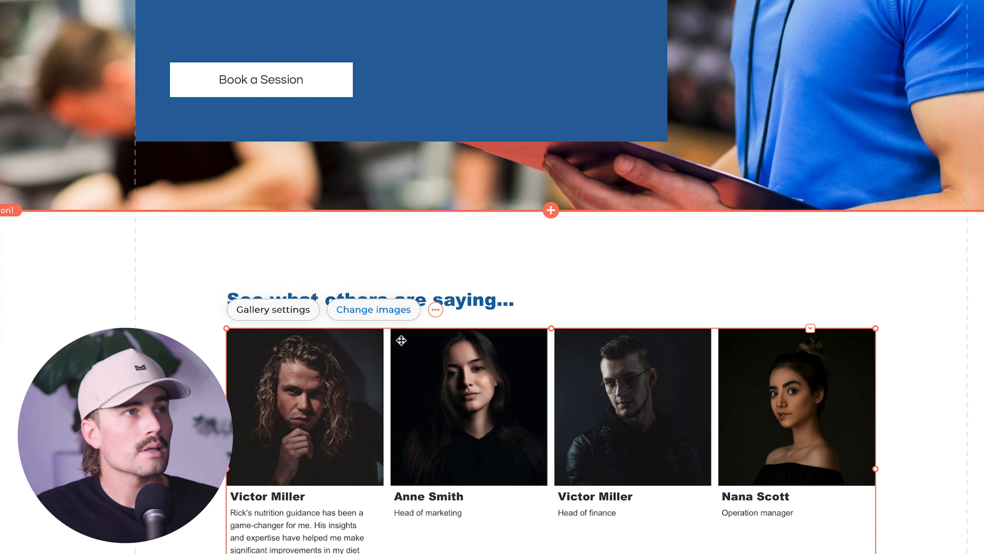
Step: Use the strength training testimonial as the second image's description and the weight loss coaching testimonial as the third's, then save
left_click(374, 310)
left_click(374, 167)
left_click(673, 342)
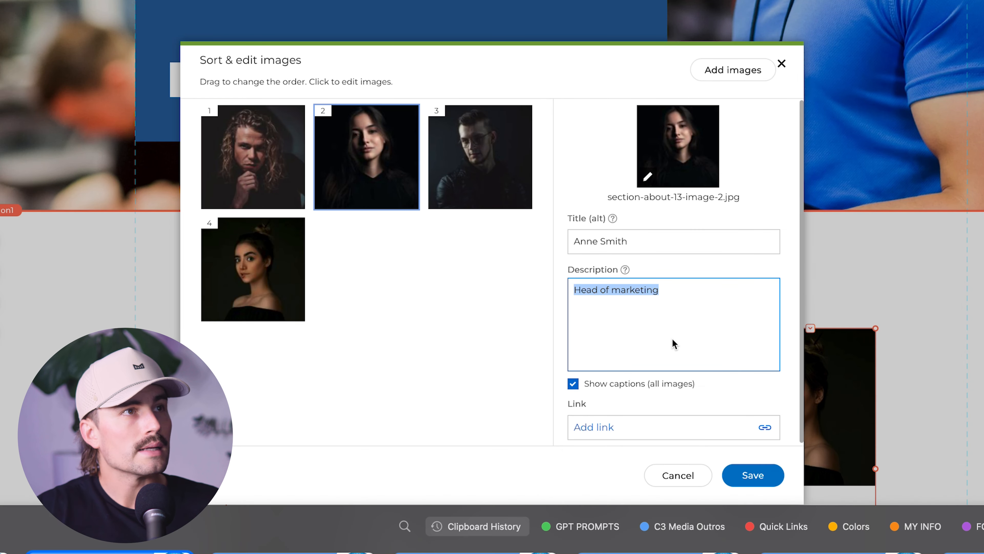
key("ctrl+v")
left_click(480, 163)
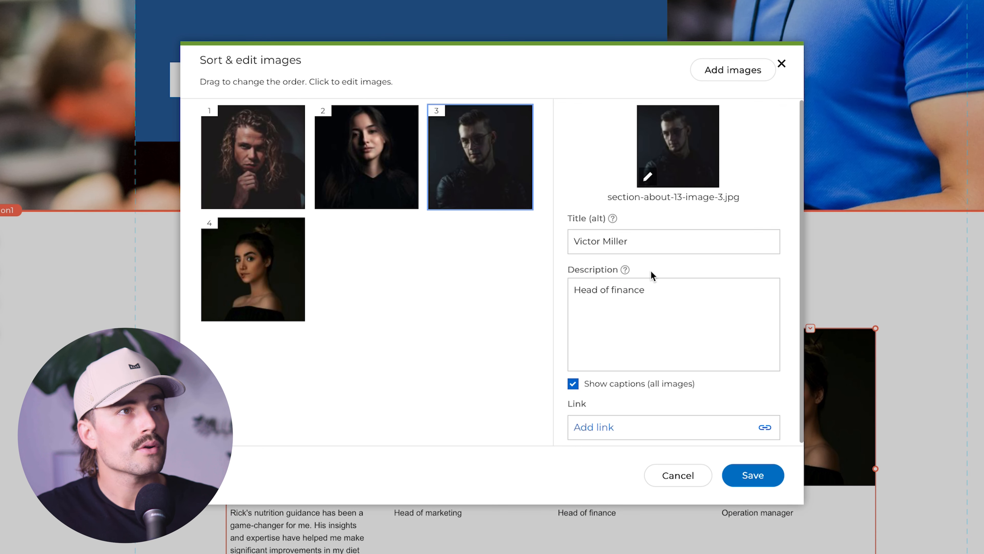
left_click(652, 301)
type("Working with Rick has been a game-changer for me. His tailored weight loss coaching not only helped me shed those extra pounds but also boosted my confidence. I never thought I could achieve such amazing results. Rick's guidance and support made all the difference in my fitness journey.")
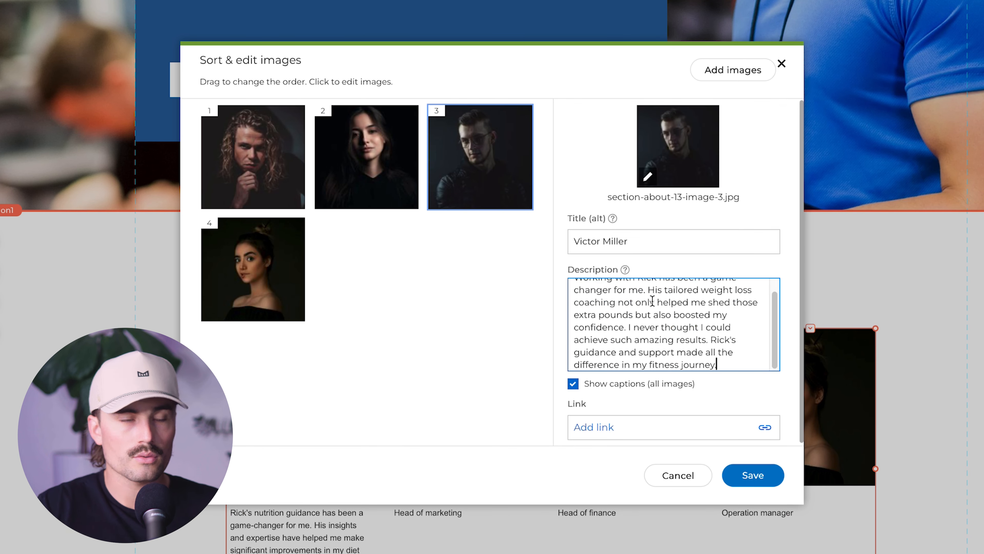
left_click(765, 474)
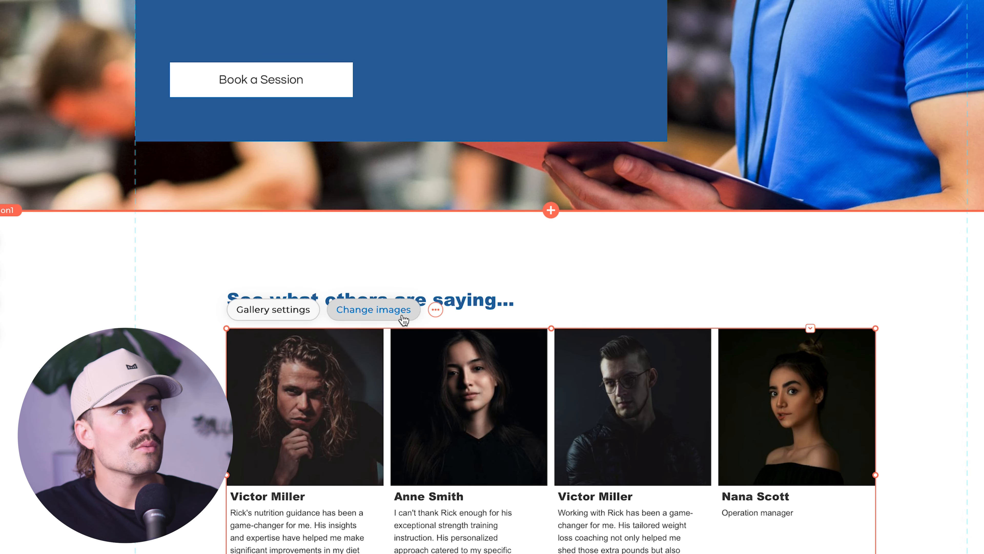
Step: Remove the fourth portrait from the gallery and save the image changes
left_click(373, 310)
left_click(218, 304)
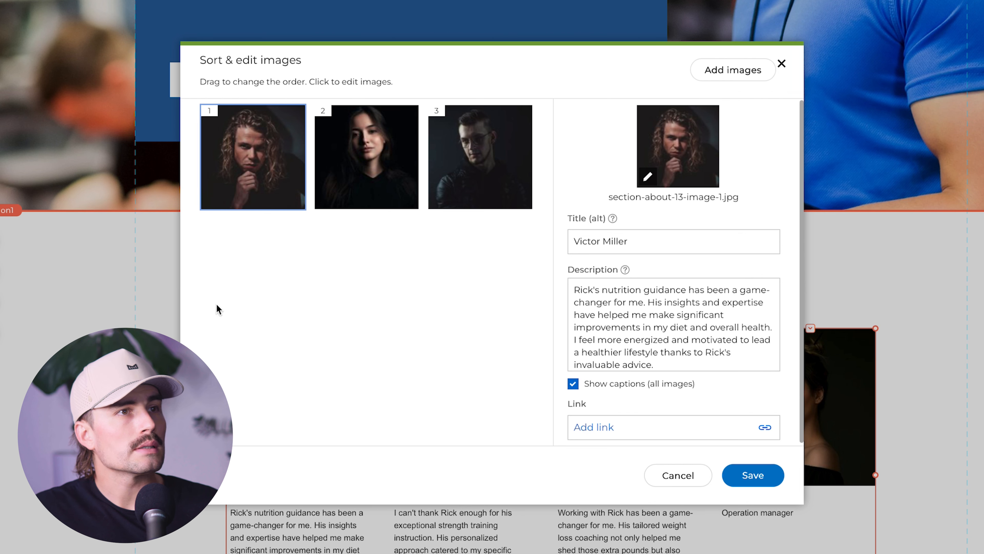
left_click(746, 475)
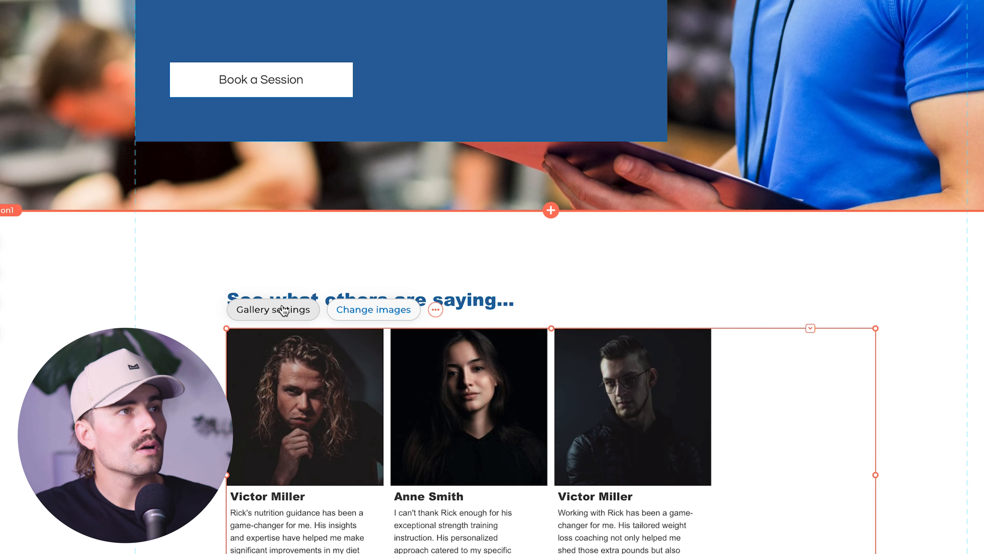
Step: Set the gallery layout to 3 columns
left_click(284, 310)
left_click(295, 310)
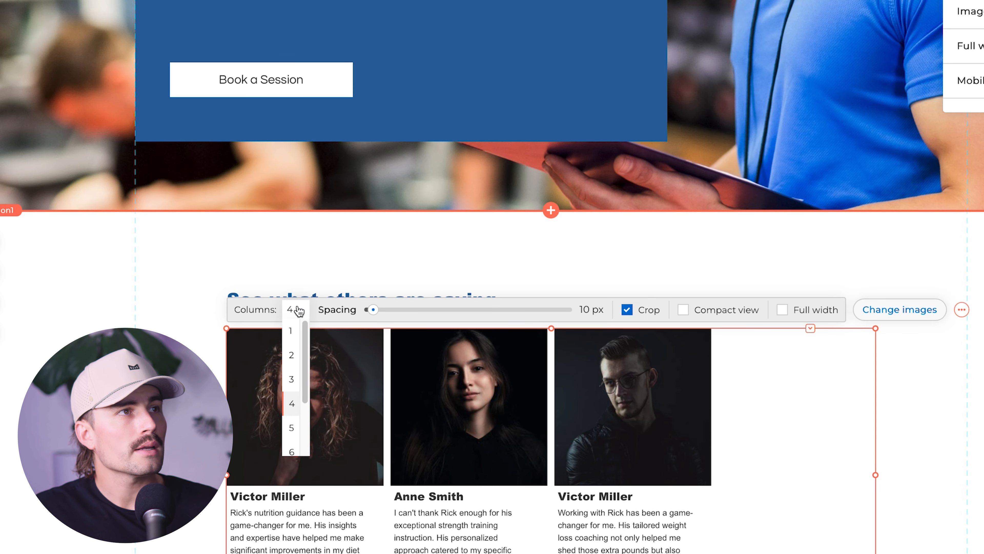
left_click(291, 385)
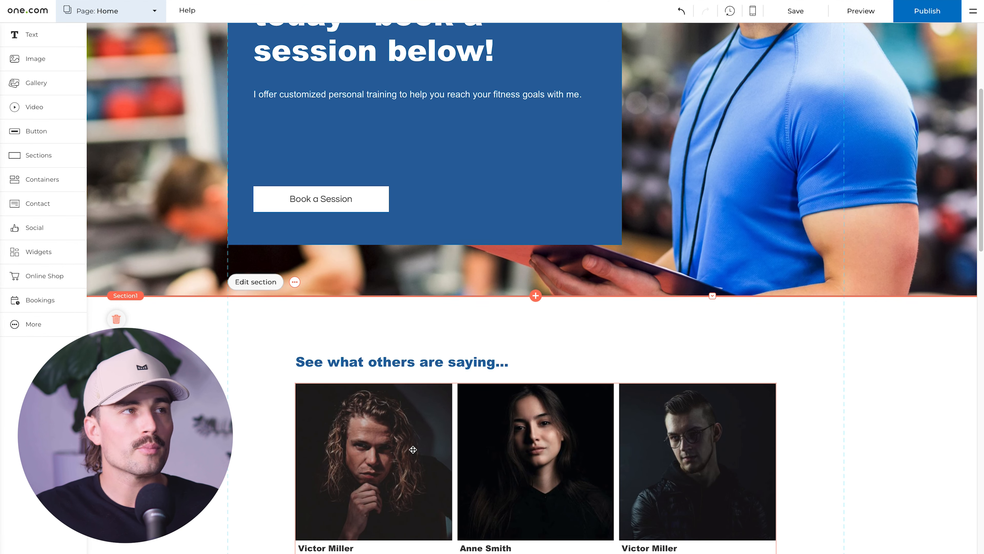
Step: Delete the original Testimonials section headed "Transform Your Life with Personalized Fitness Coaching" from the home page
scroll(834, 462, "down", 1)
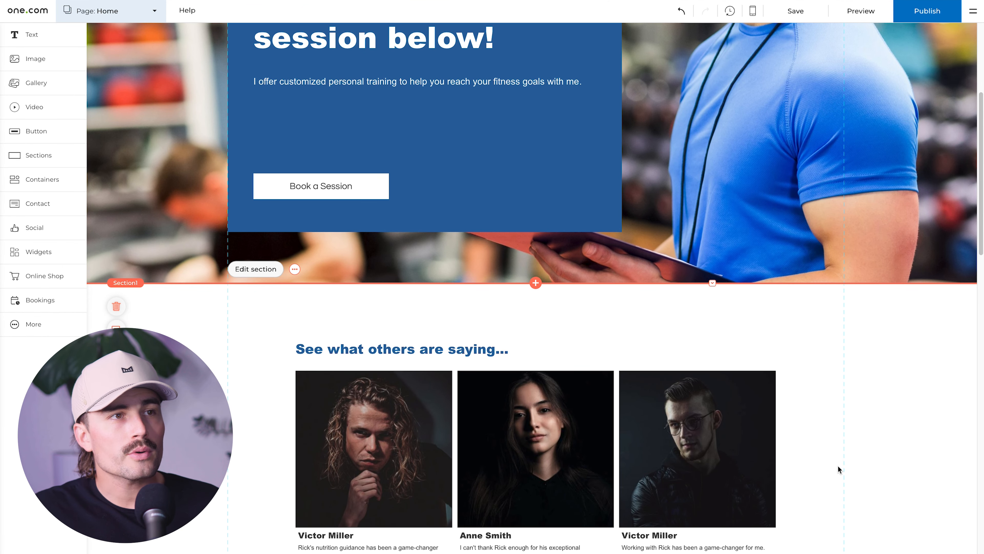
scroll(850, 470, "up", 7)
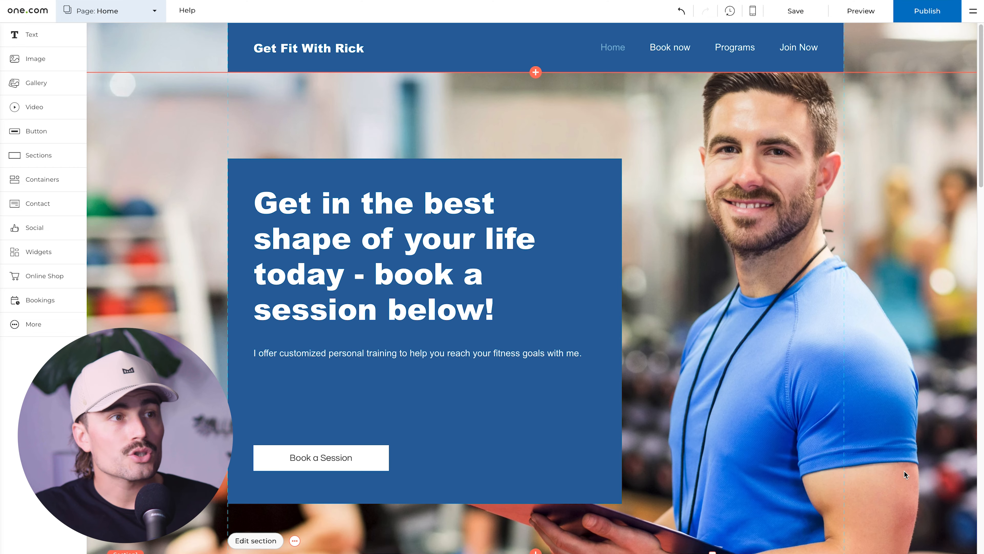
scroll(905, 470, "down", 10)
scroll(904, 469, "down", 20)
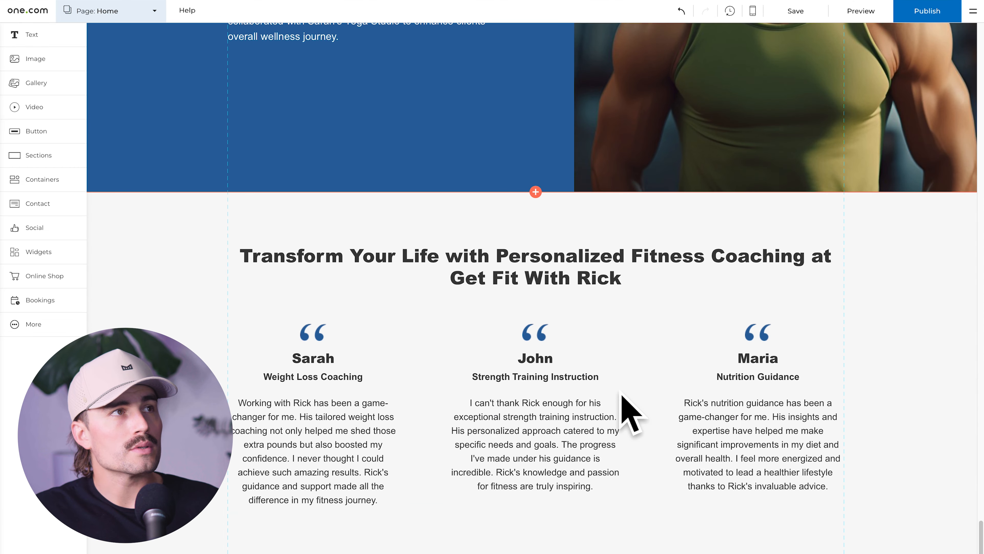
scroll(552, 335, "up", 1)
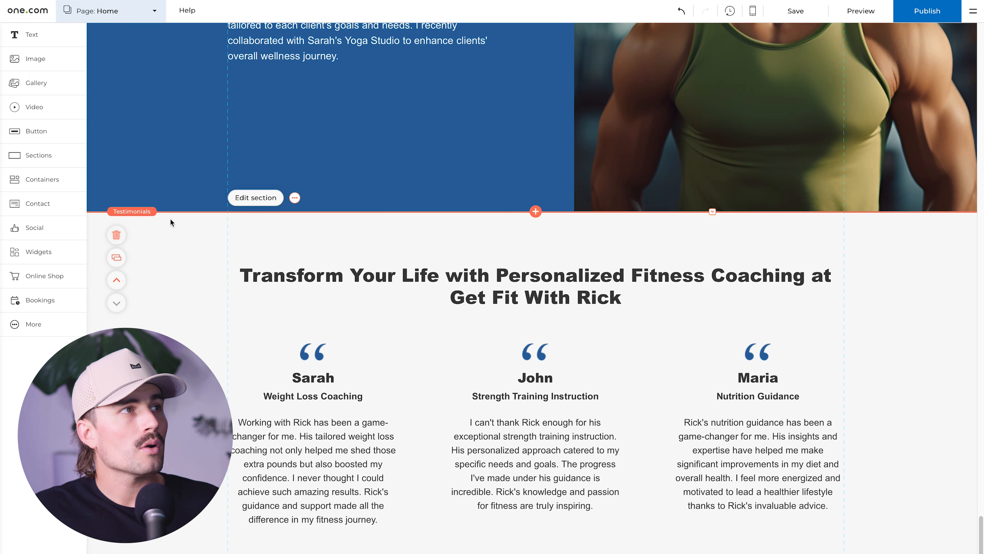
left_click(117, 234)
left_click(551, 393)
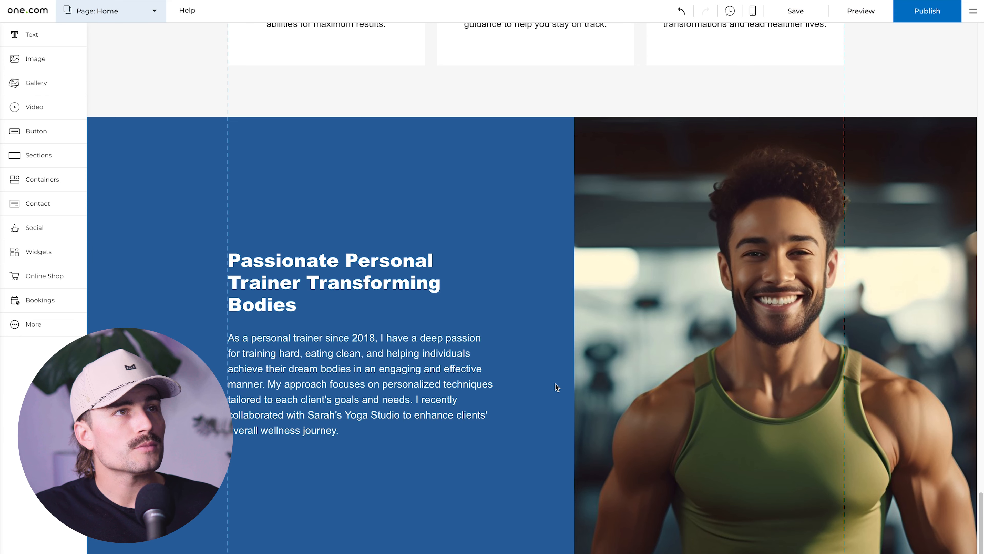
Step: Shorten the "See what others are saying..." section so its lower edge sits just beneath the testimonial texts
scroll(658, 349, "up", 15)
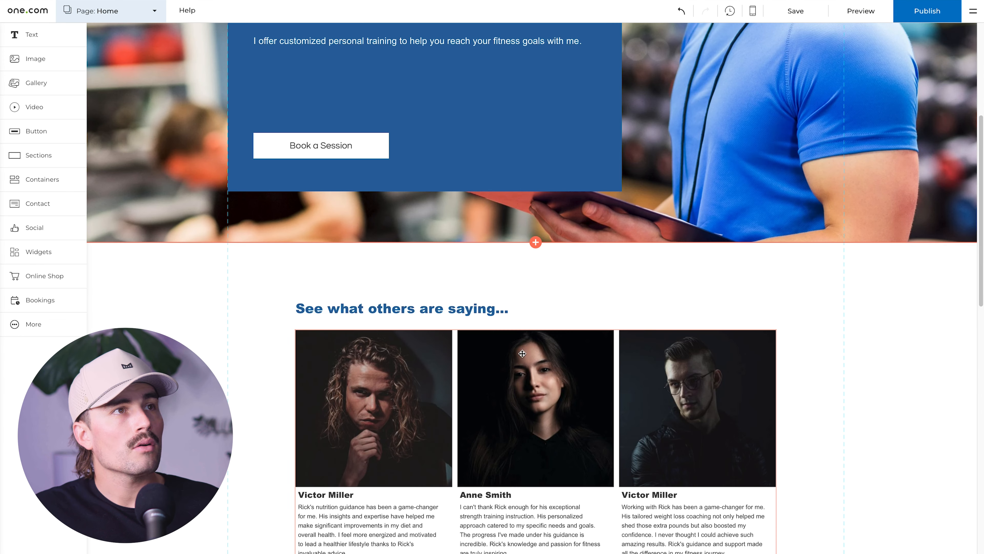
scroll(555, 350, "down", 5)
scroll(555, 350, "down", 5)
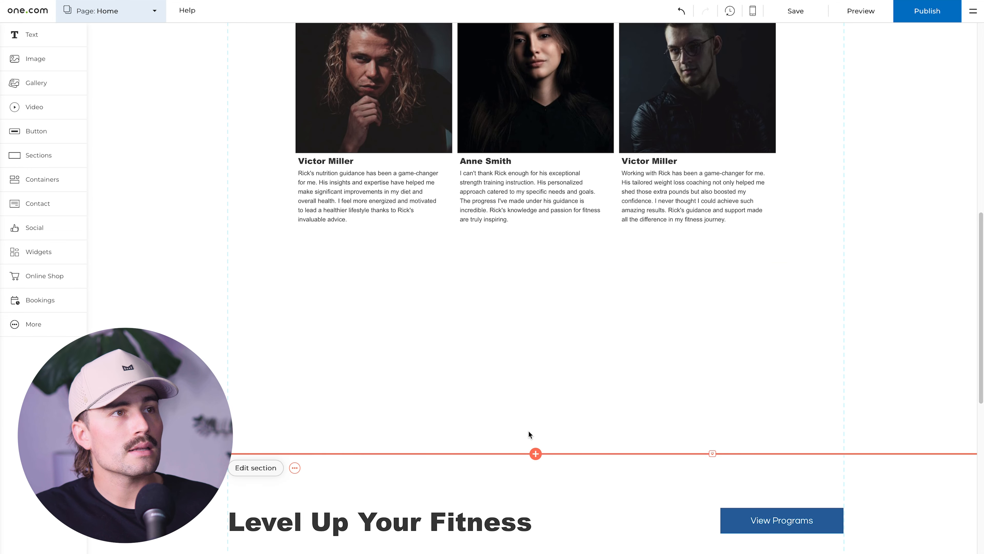
mouse_move(725, 452)
left_mouse_down()
mouse_move(712, 449)
mouse_move(712, 232)
left_mouse_up()
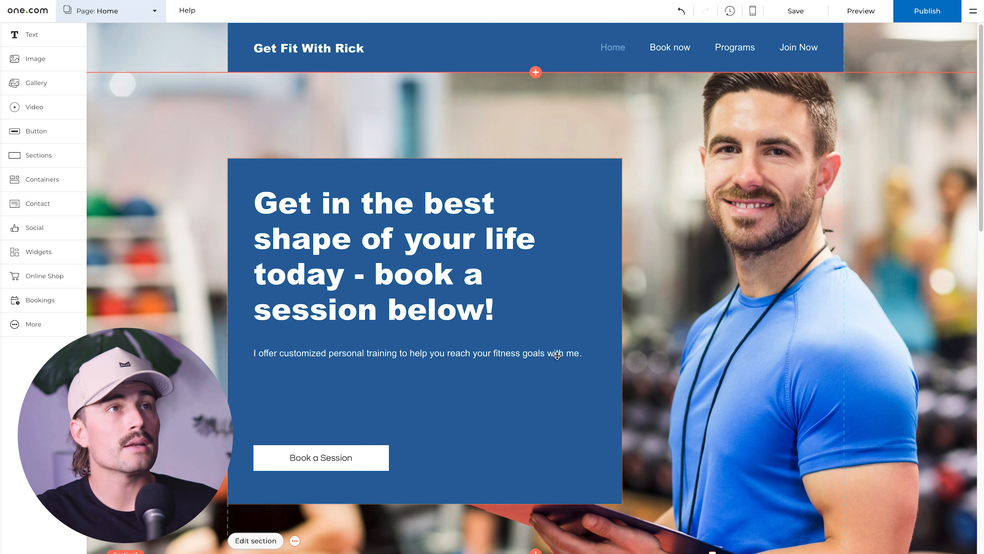
Step: Add a Secondary style button to the blue hero box, placed level with and beside the Book a Session button
left_click(404, 454)
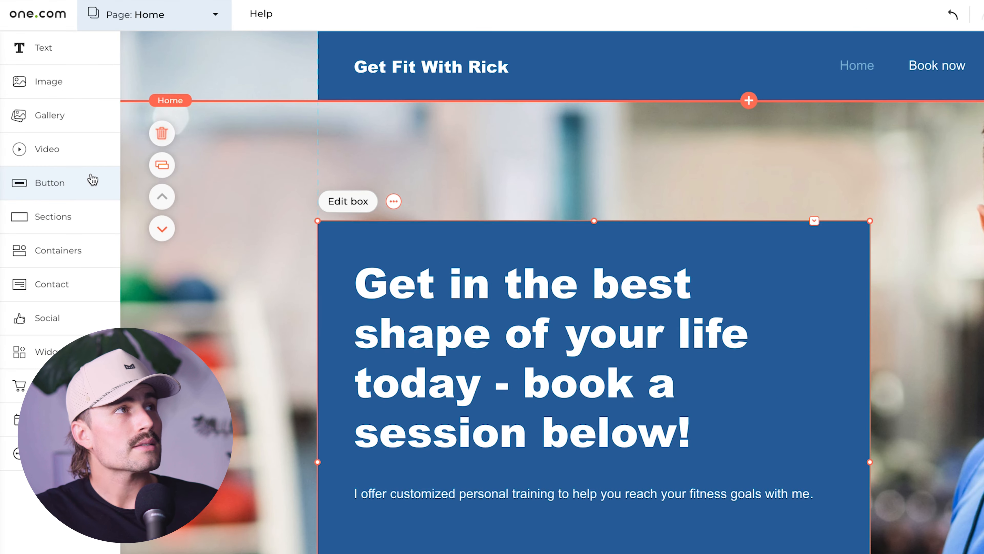
left_click(66, 133)
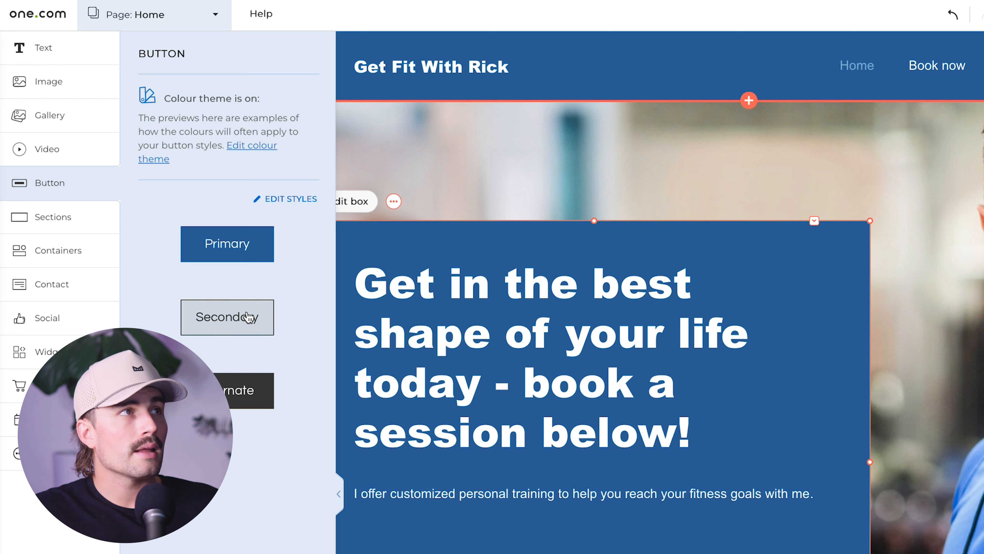
left_click_drag(231, 315, 514, 551)
left_click_drag(463, 431, 786, 468)
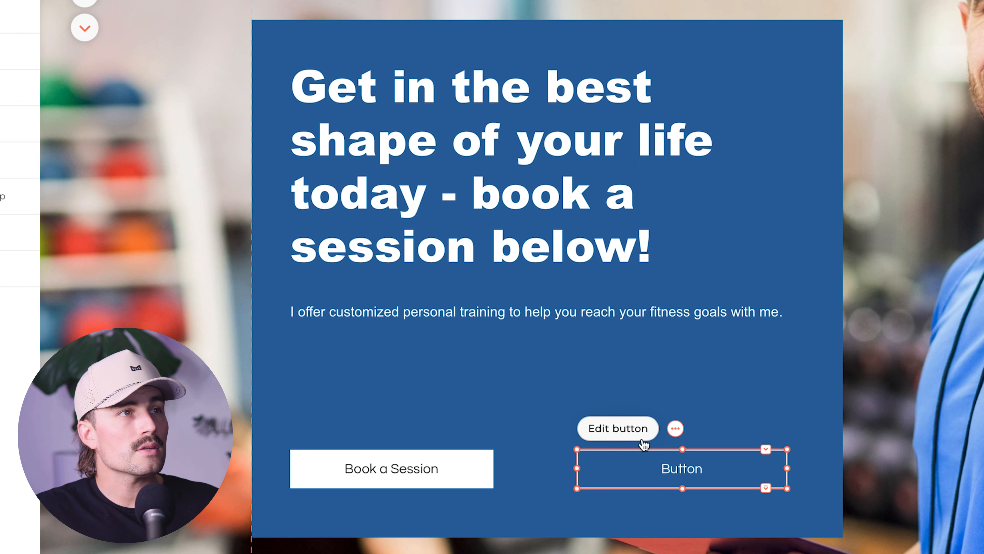
Step: Change the new hero button's text to "Get in touch"
left_click(633, 429)
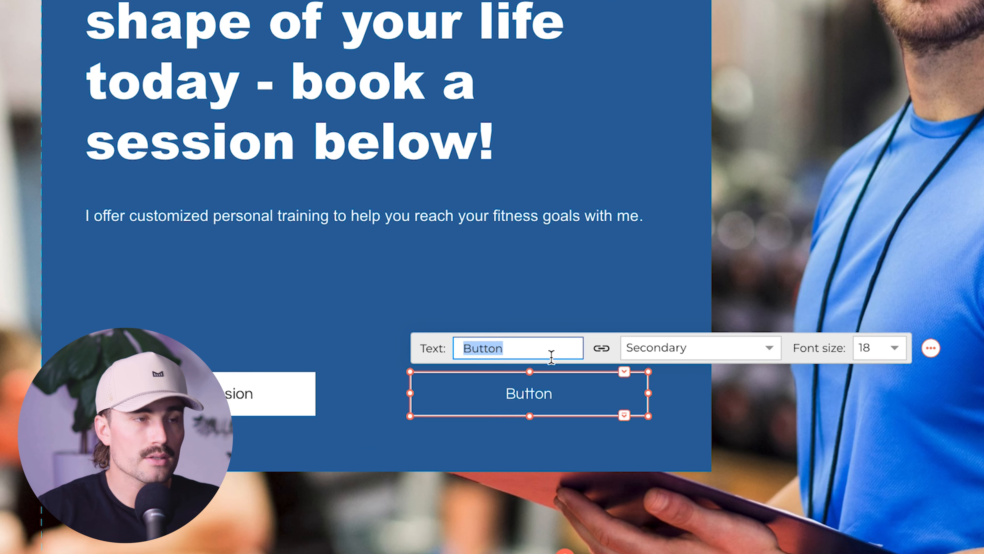
type("C")
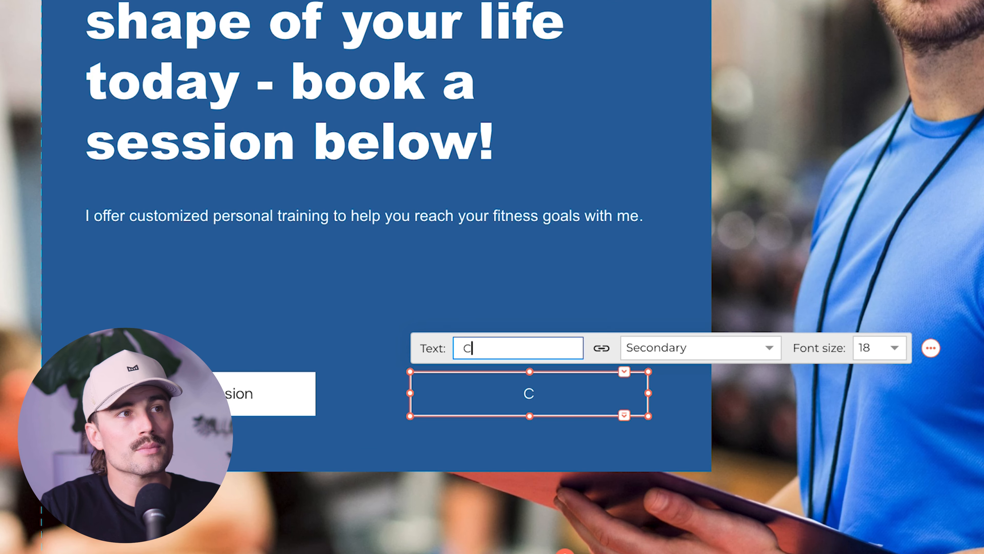
key("BackSpace")
type("Get in touch")
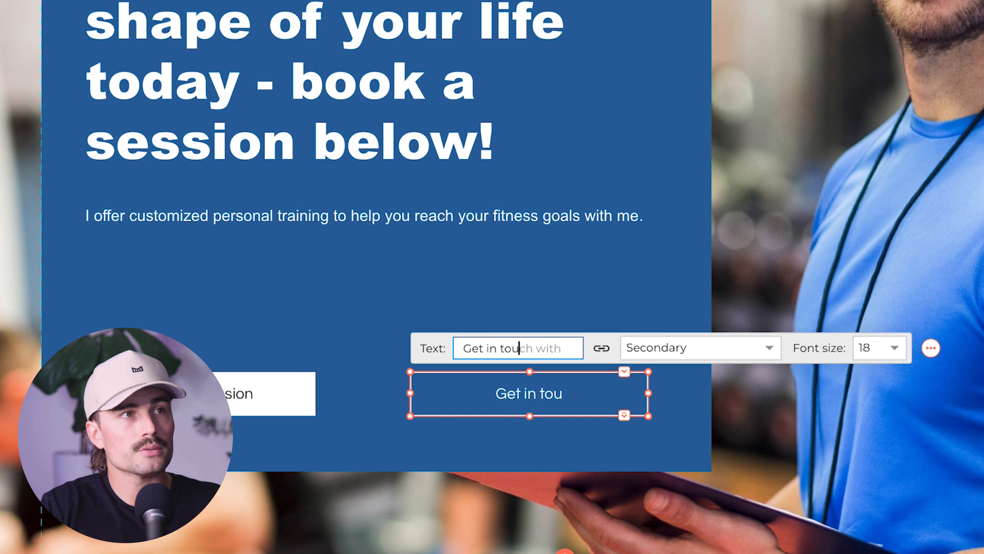
Step: Switch the "Get in touch" button to the Primary style
left_click(728, 348)
left_click(729, 431)
left_click(743, 348)
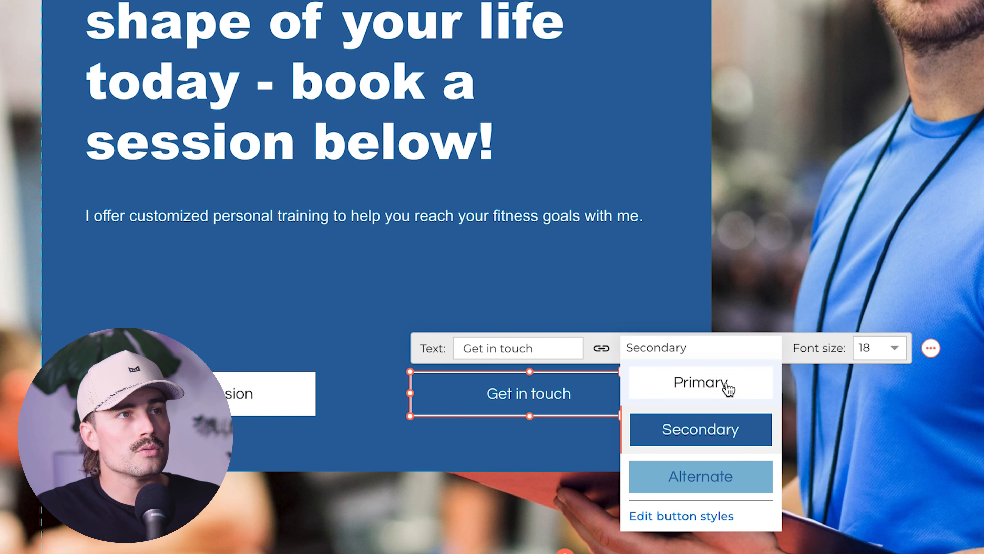
left_click(727, 389)
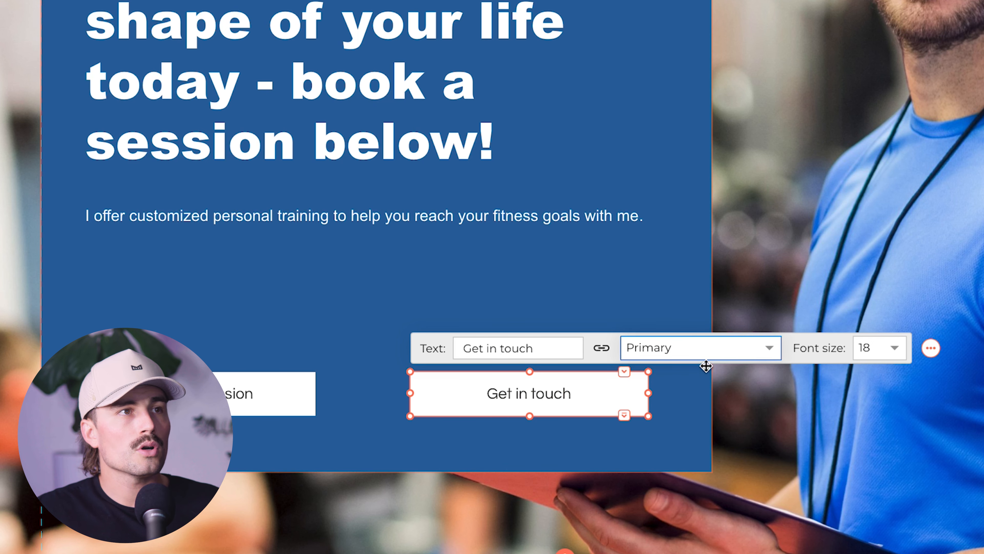
Step: Set the "Get in touch" button's font size to 30
left_click(879, 348)
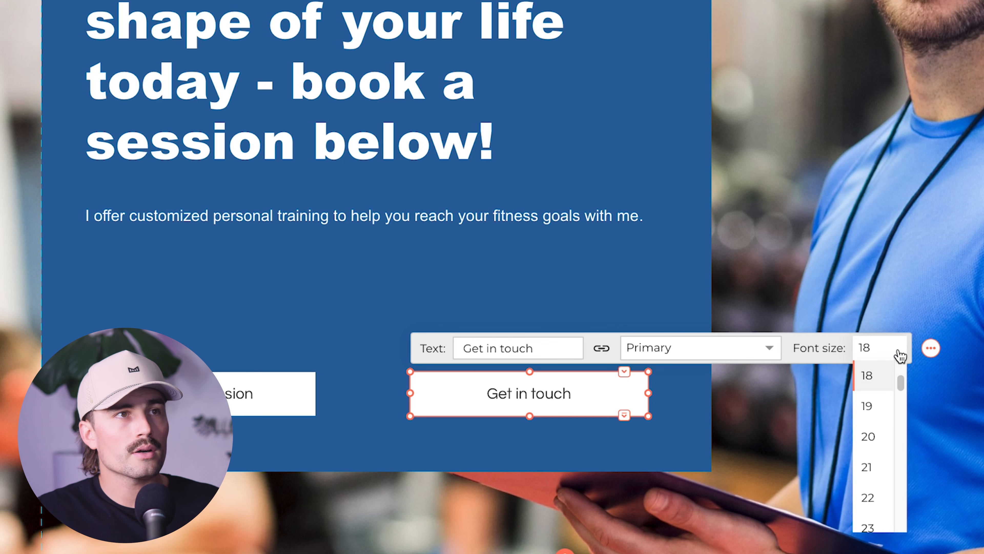
left_click(879, 432)
left_click(879, 348)
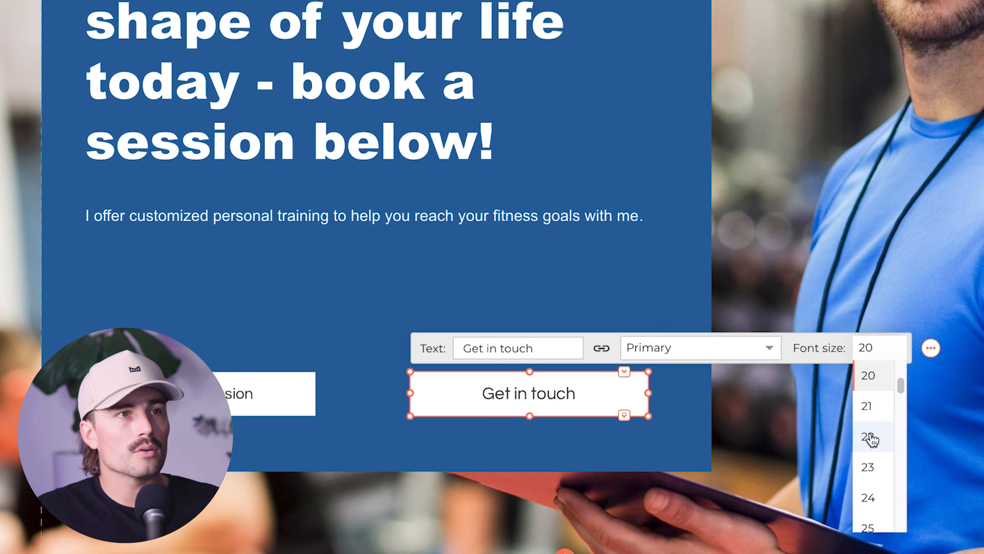
scroll(873, 466, "down", 1)
scroll(878, 504, "down", 4)
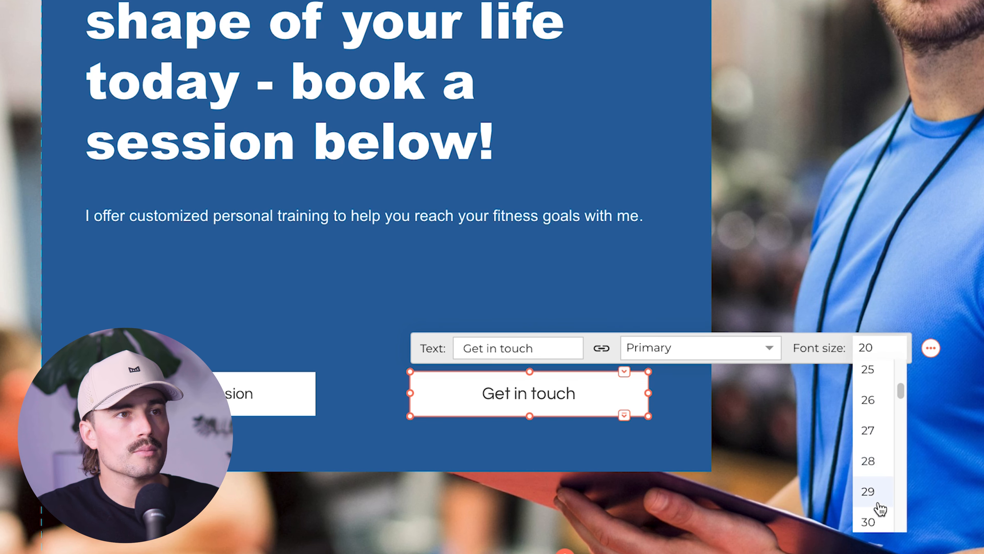
left_click(876, 504)
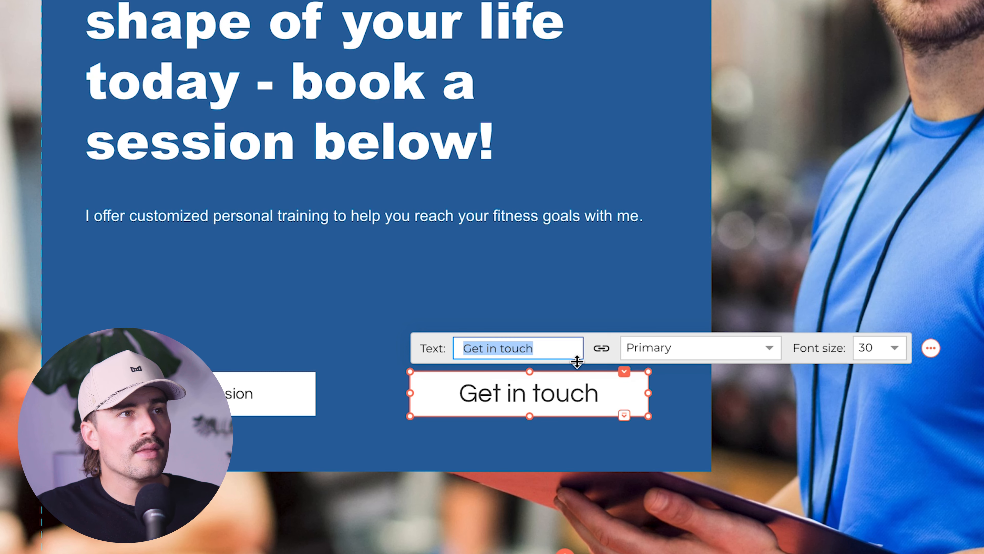
Step: Review the link types available for the "Get in touch" button, from page and section to email and phone number, without setting one
left_click(602, 349)
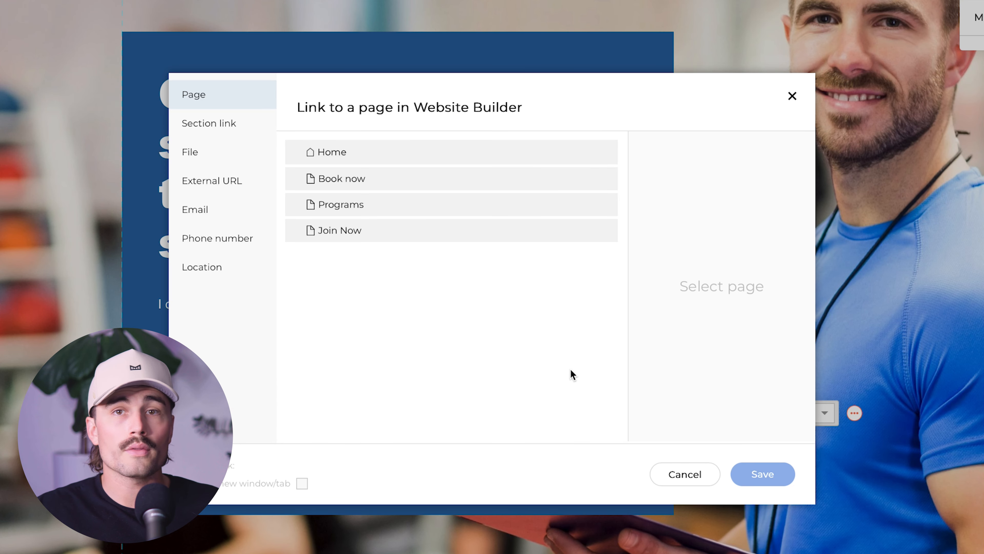
left_click(215, 123)
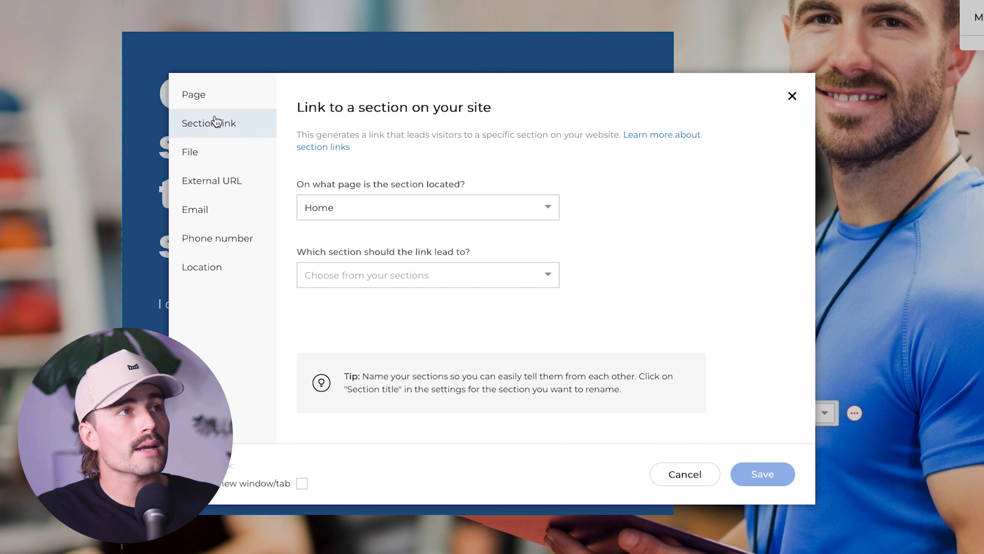
left_click(206, 161)
left_click(209, 182)
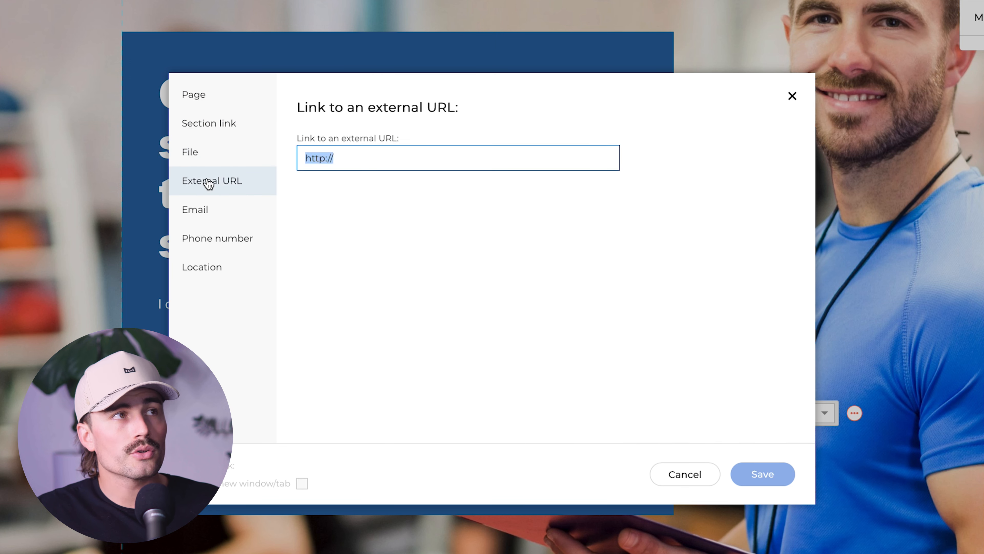
left_click(203, 211)
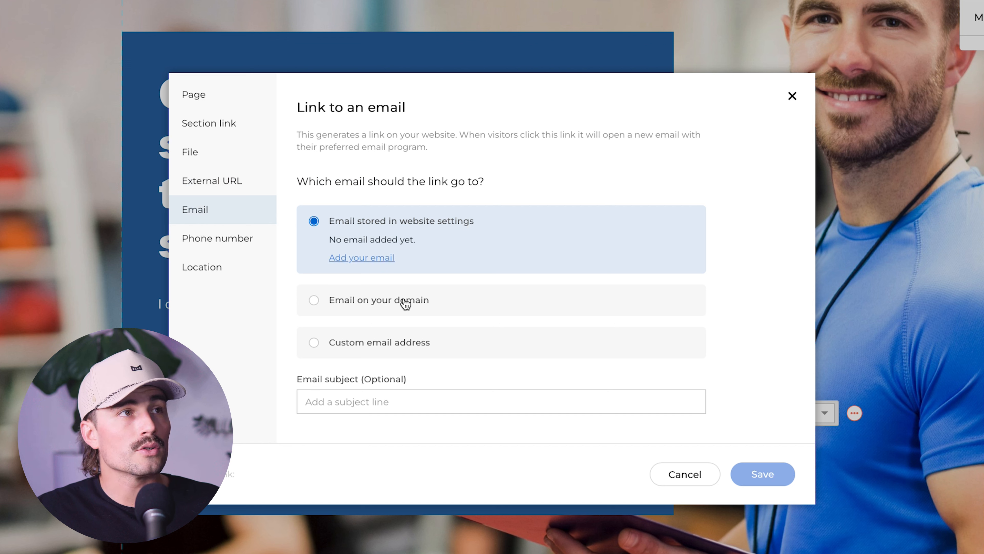
left_click(237, 244)
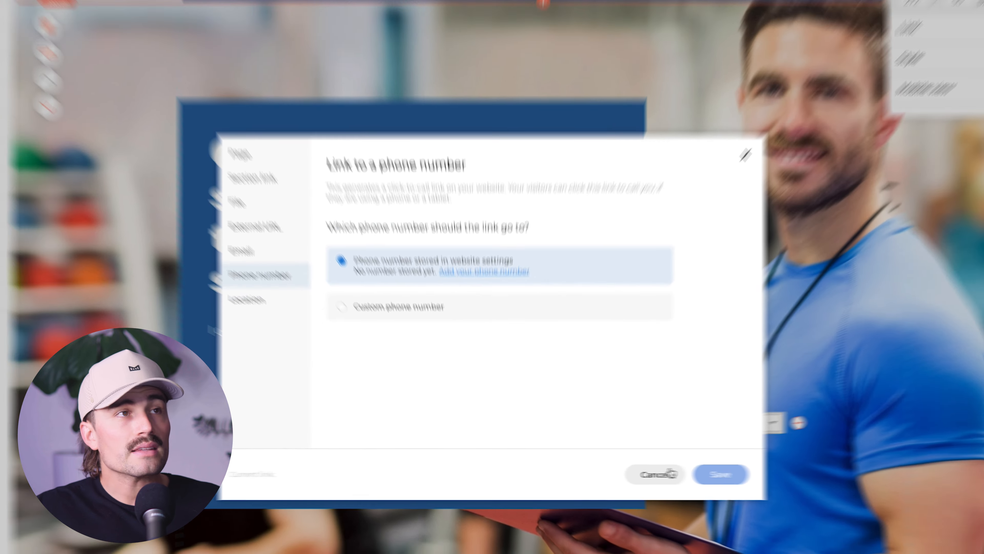
left_click(685, 474)
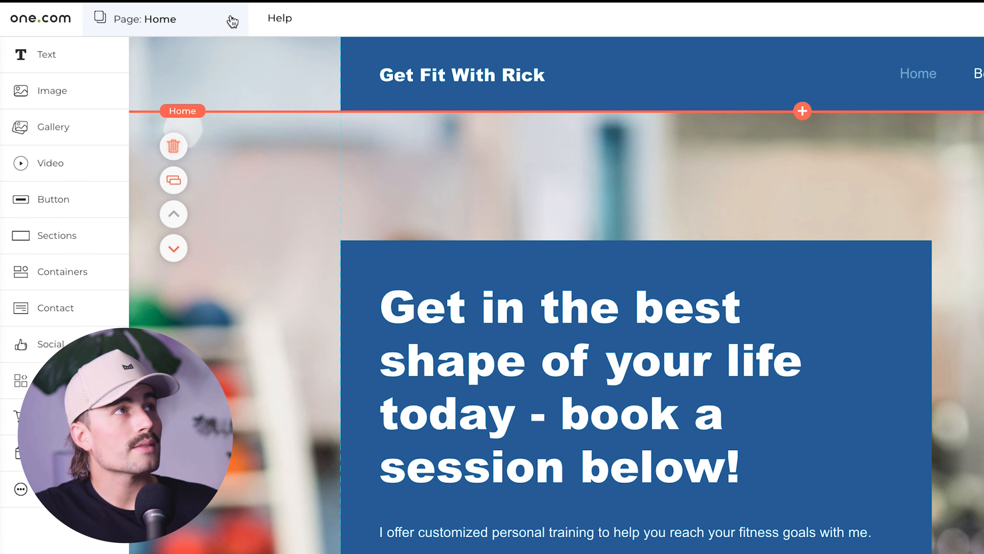
Step: Start adding a new page to the site and filter the page templates to the About category
left_click(156, 12)
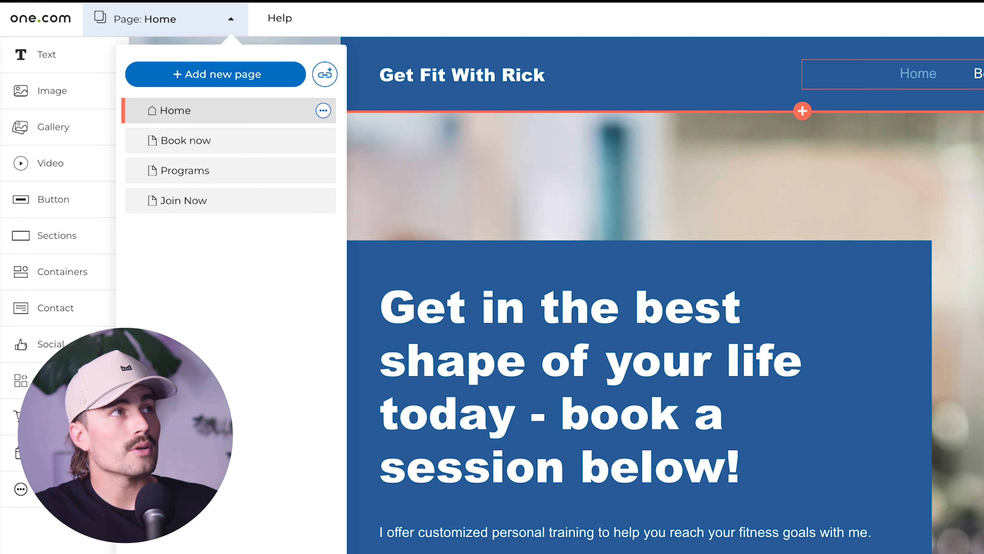
left_click(237, 73)
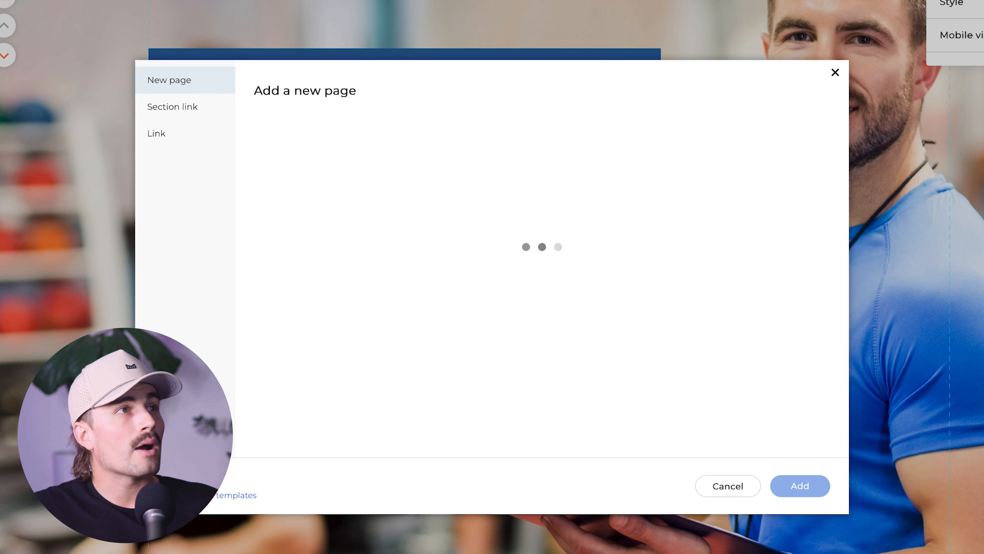
left_click(314, 134)
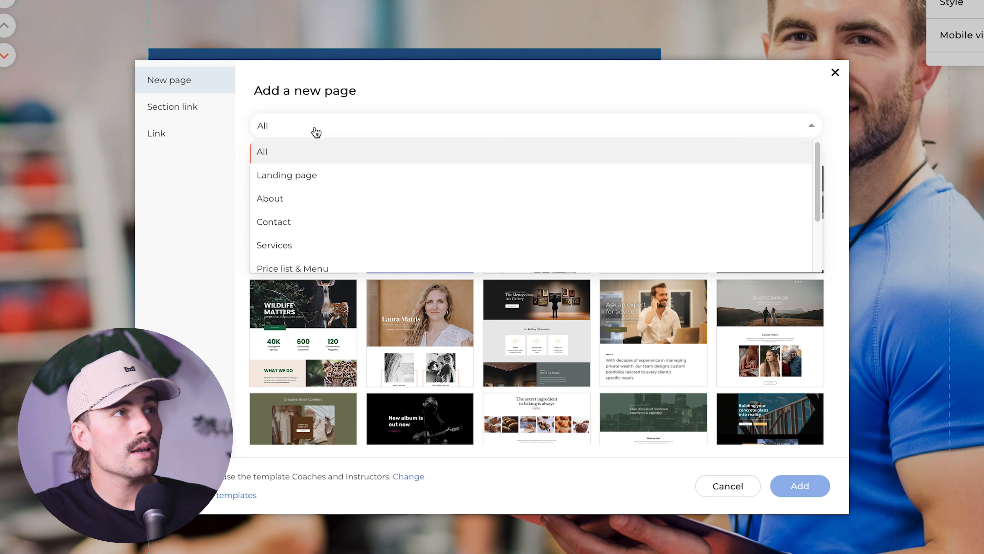
left_click(300, 198)
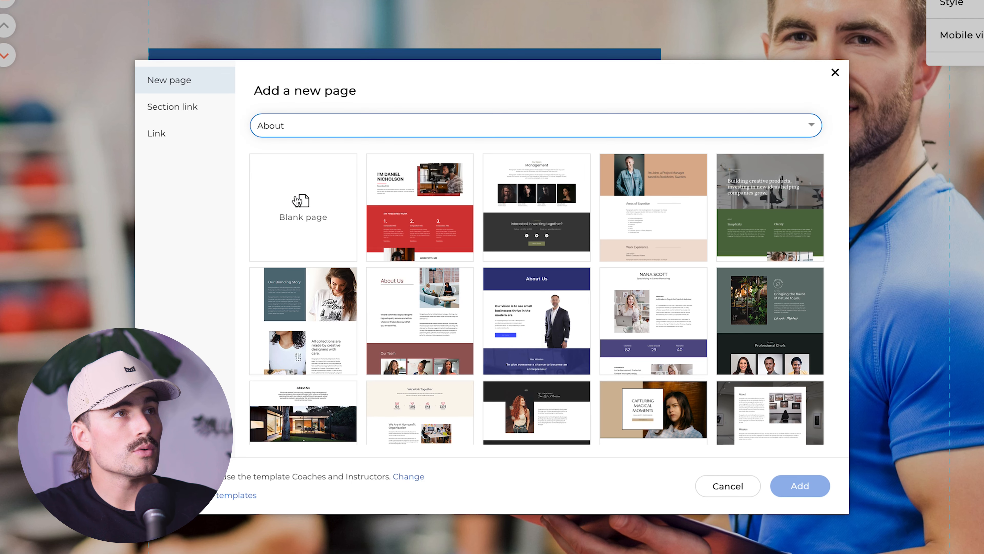
Step: Choose the "Our Branding Story" template for the new page and save the pending changes to Home
scroll(483, 212, "down", 2)
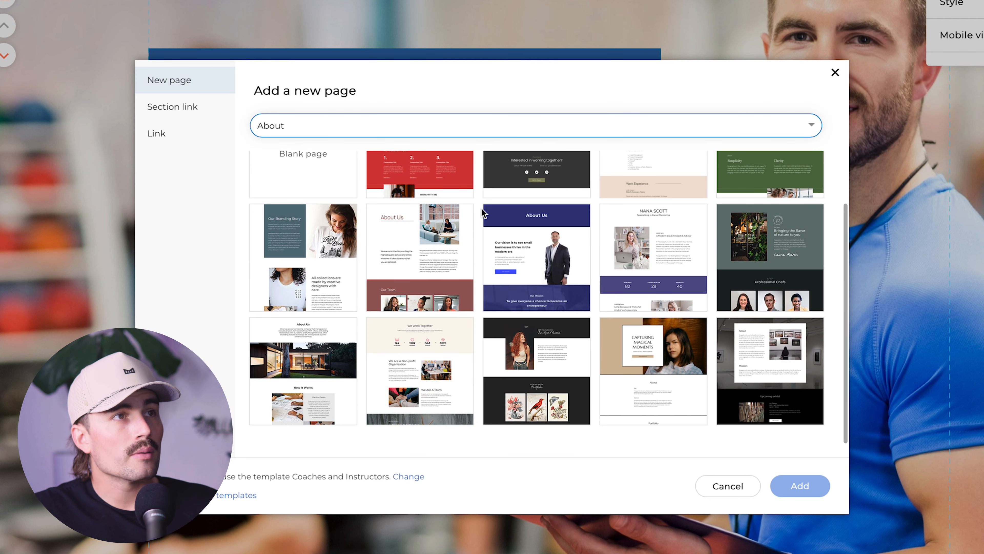
scroll(483, 212, "up", 2)
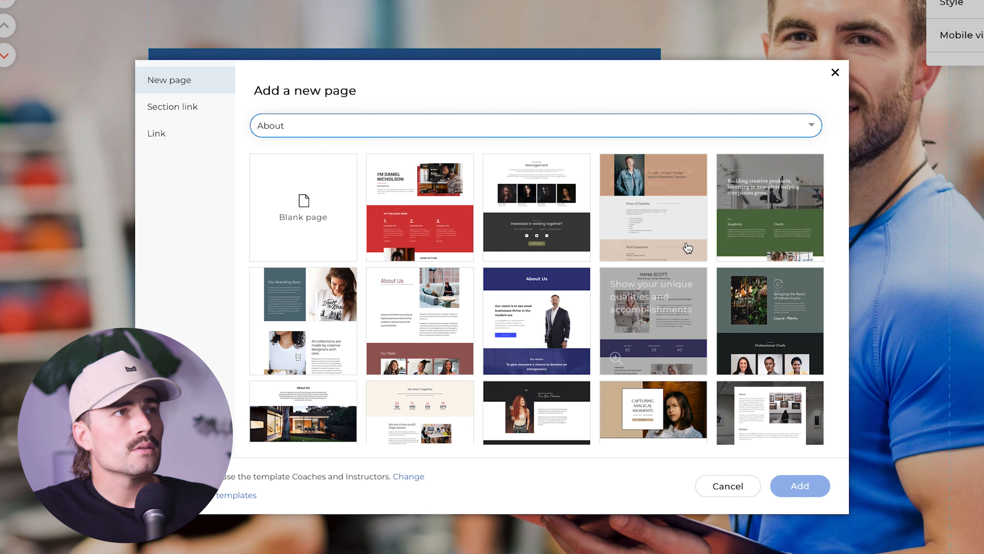
scroll(686, 242, "down", 2)
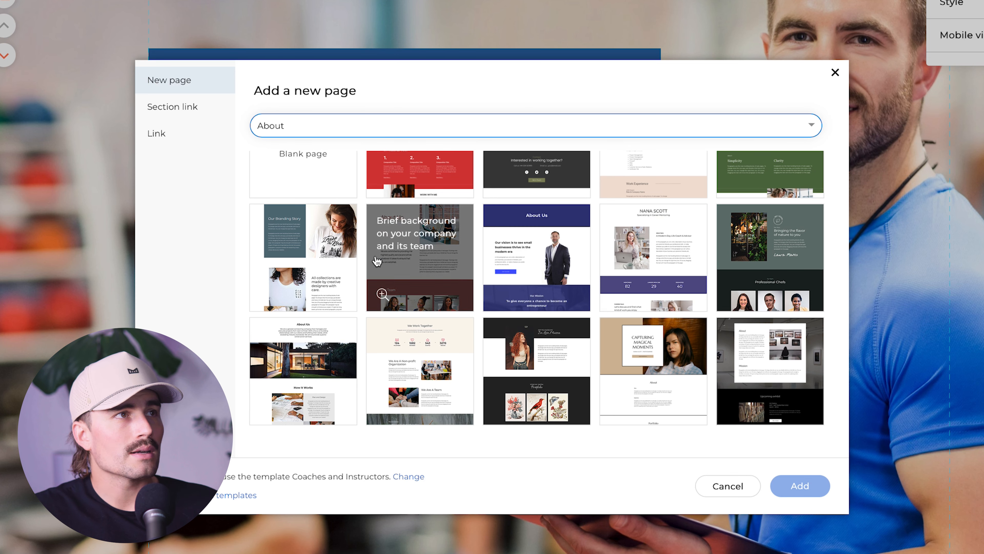
left_click(298, 260)
left_click(807, 489)
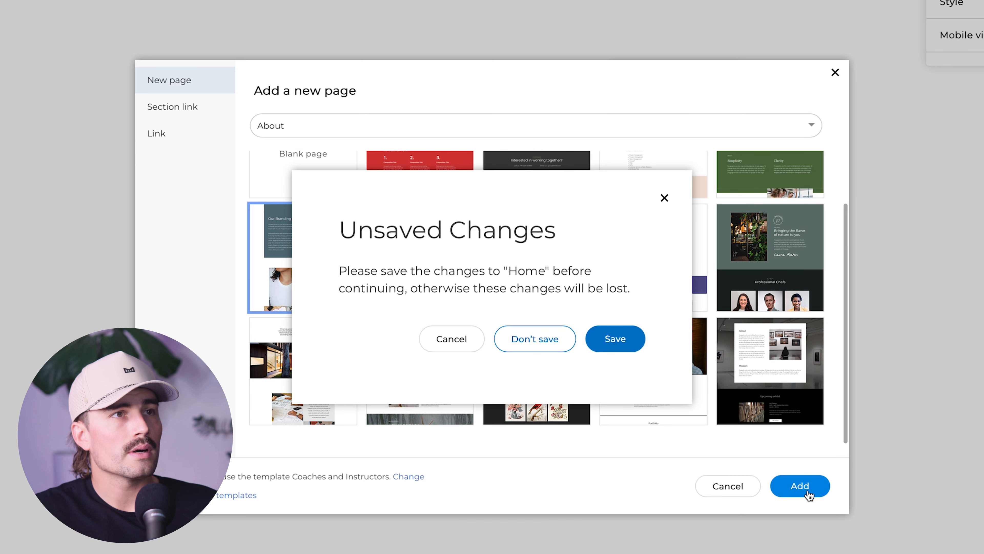
left_click(603, 346)
Step: Name the new page "About me" and create it
type("About ")
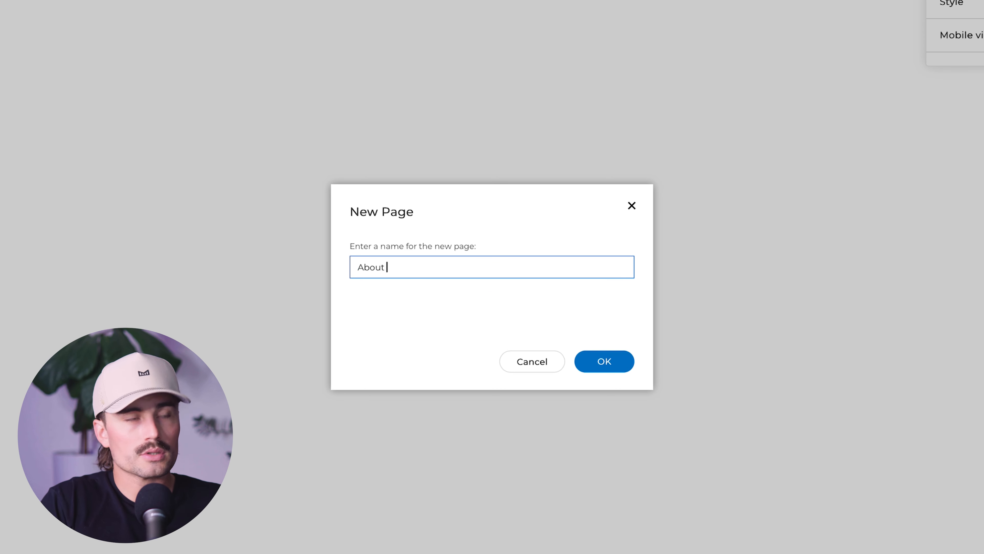
type("me")
left_click(611, 366)
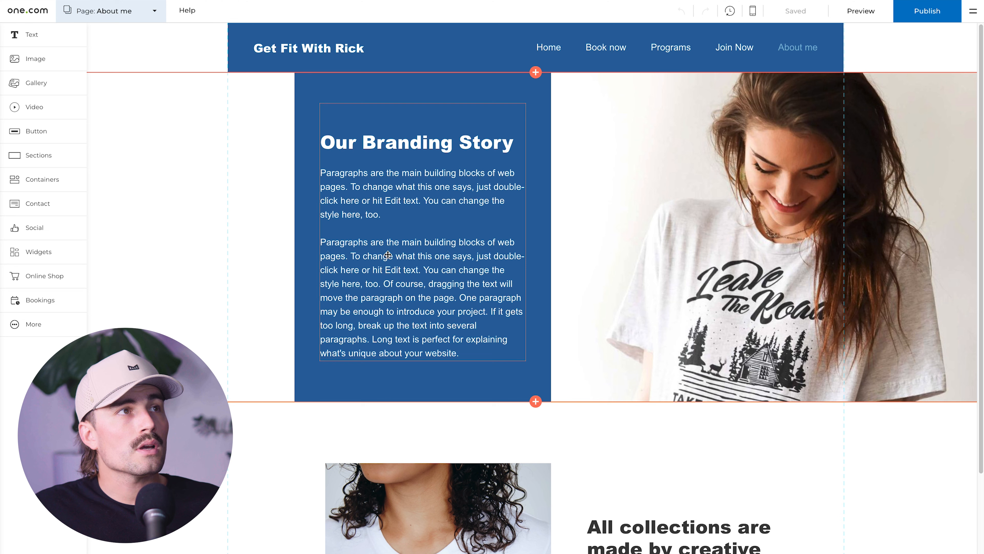
left_click(387, 254)
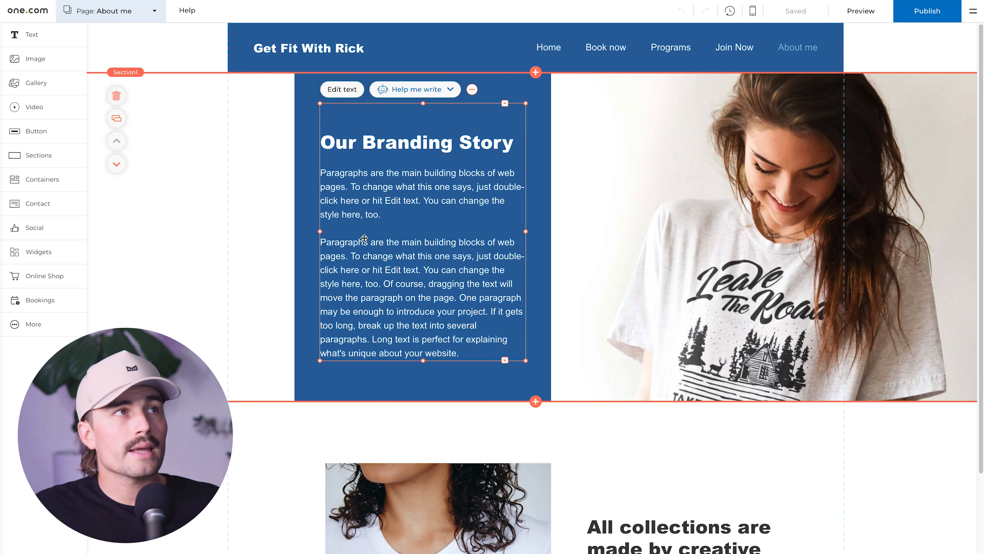
left_click(341, 89)
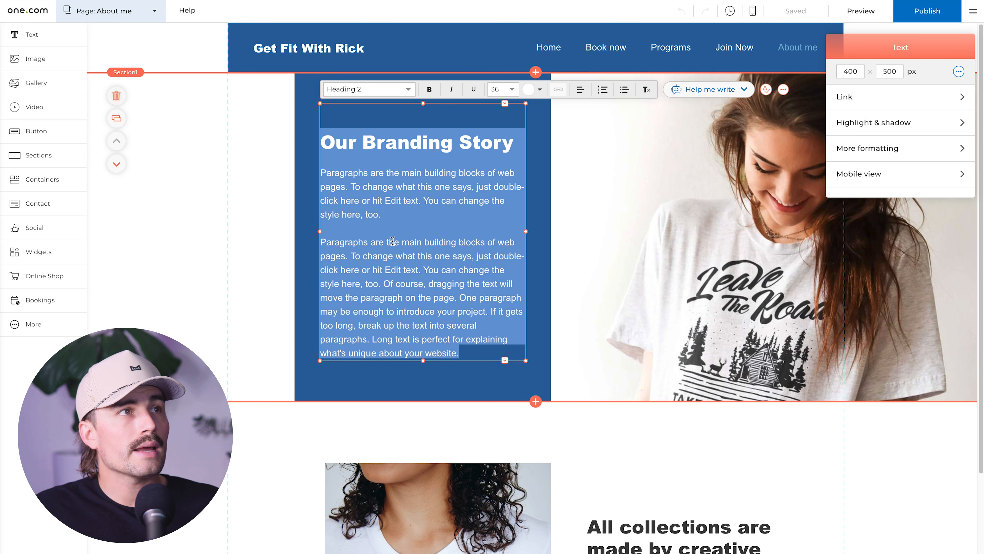
left_click_drag(465, 353, 320, 166)
left_click(867, 288)
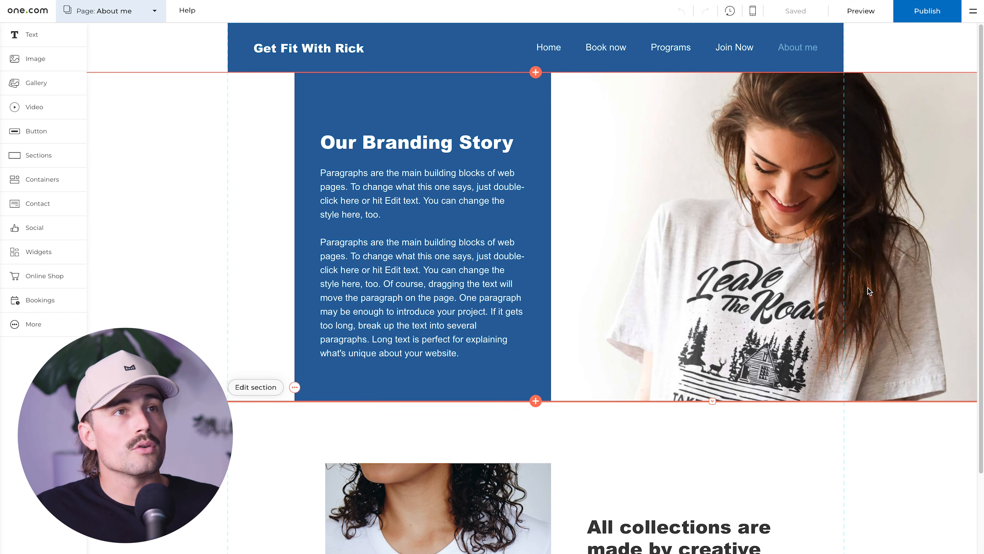
Step: Remove the background image from the "Our Branding Story" section
left_click(870, 254)
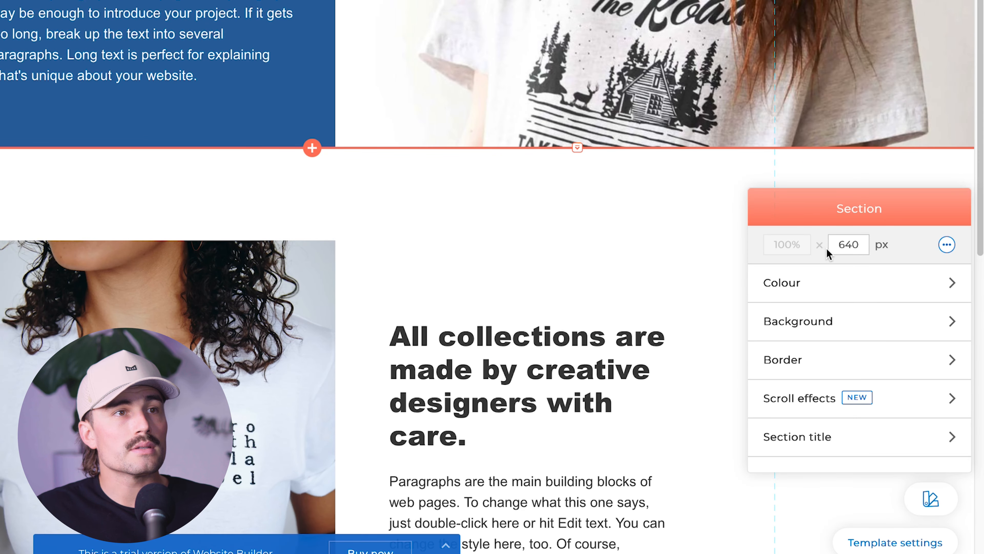
left_click(827, 320)
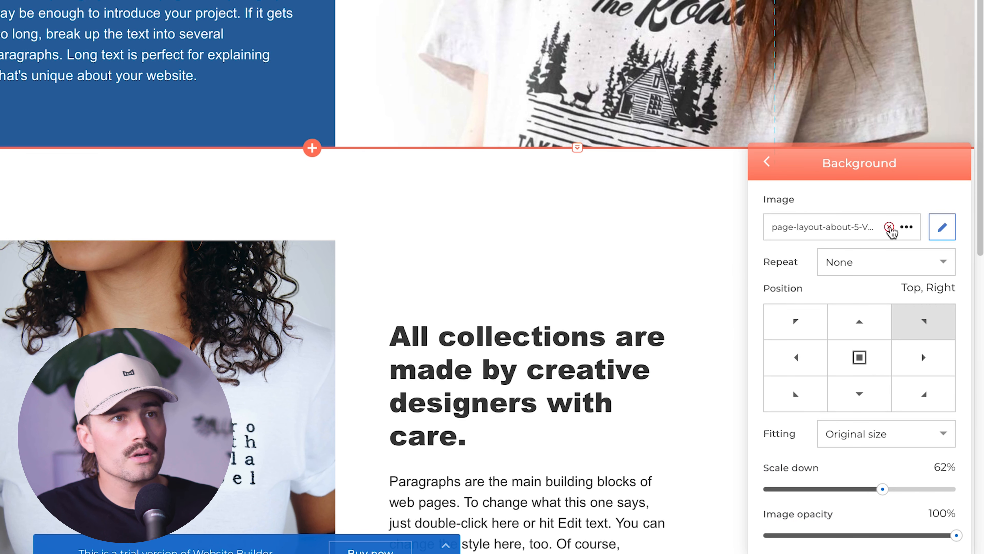
left_click(889, 227)
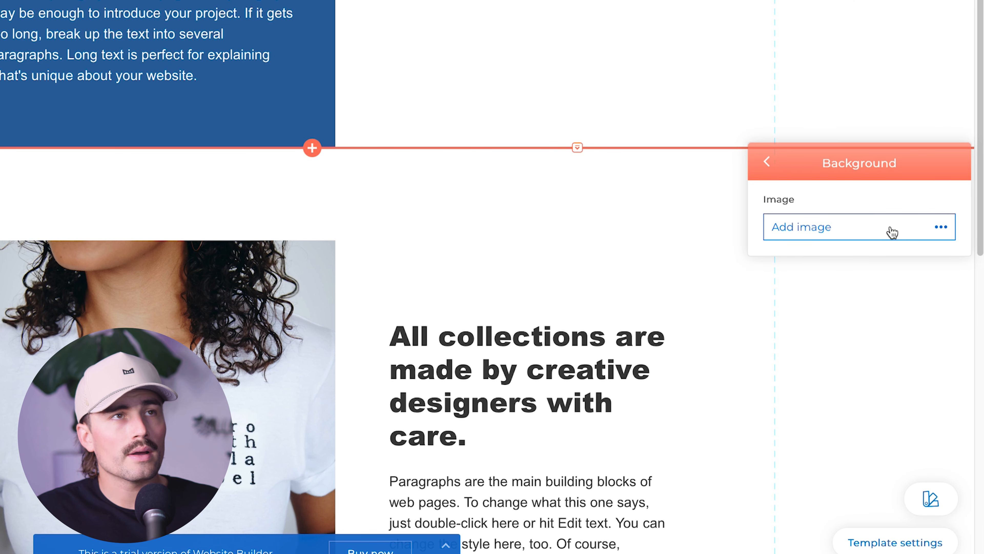
left_click(804, 231)
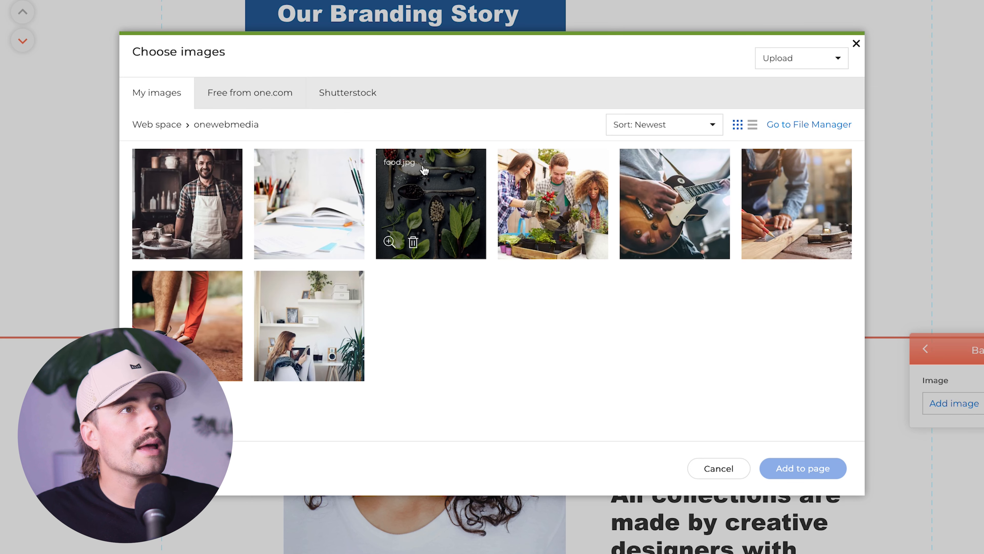
left_click(783, 64)
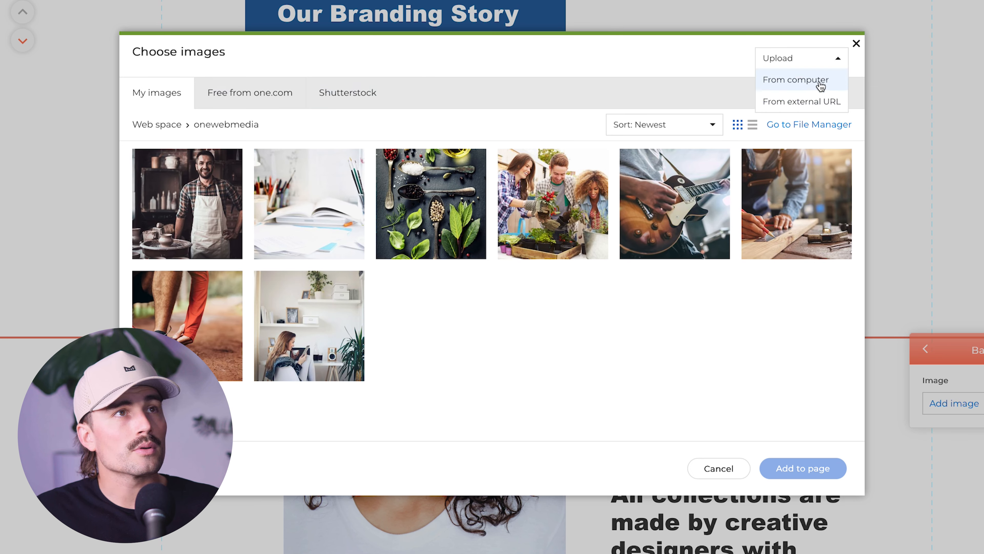
left_click(803, 84)
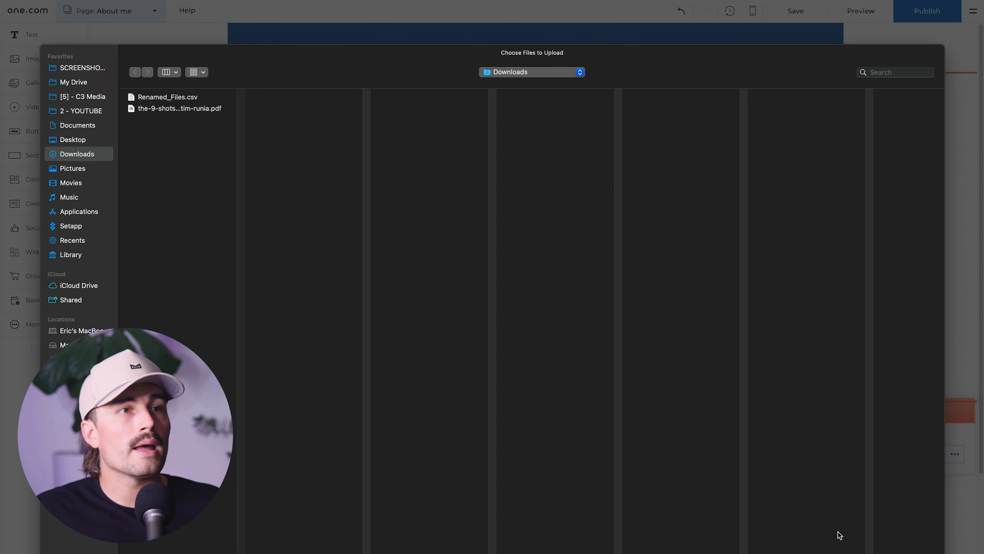
key("Escape")
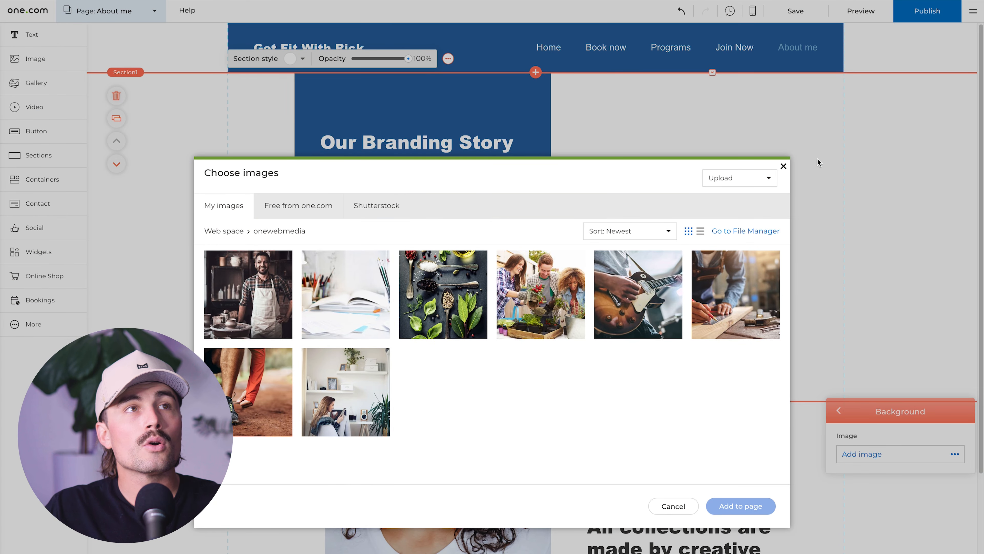
left_click(783, 166)
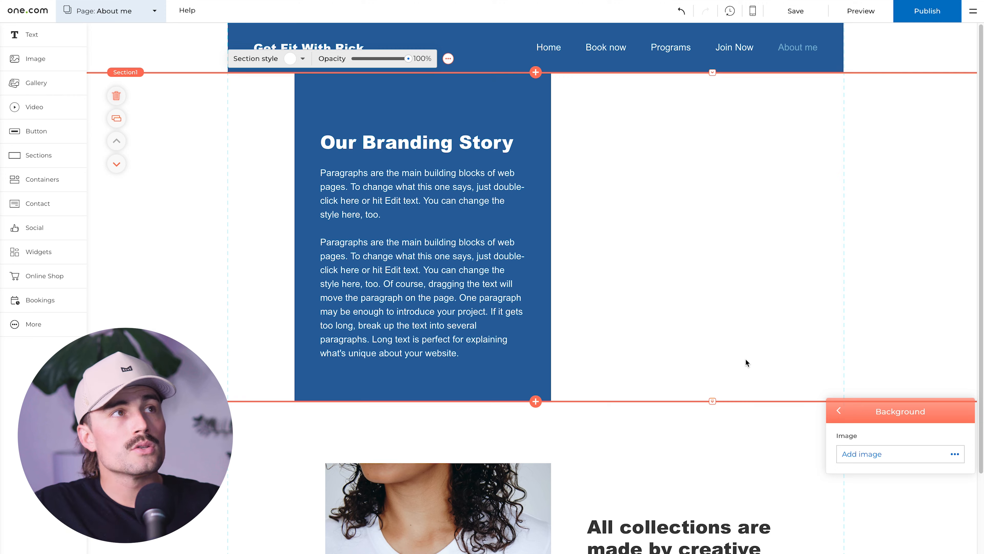
Step: Delete the "All collections are made by creative designers with care." section below "Our Branding Story"
scroll(741, 359, "down", 8)
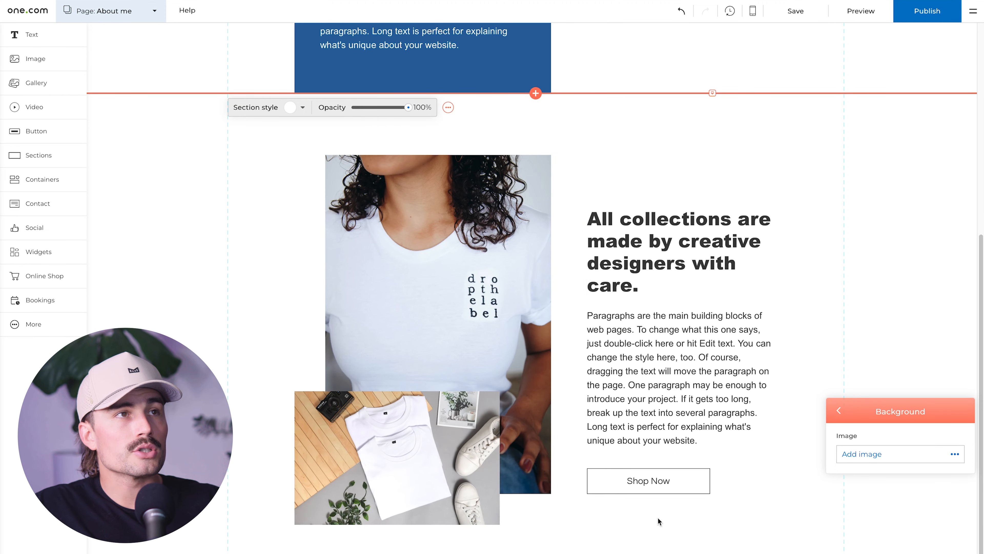
scroll(587, 431, "up", 8)
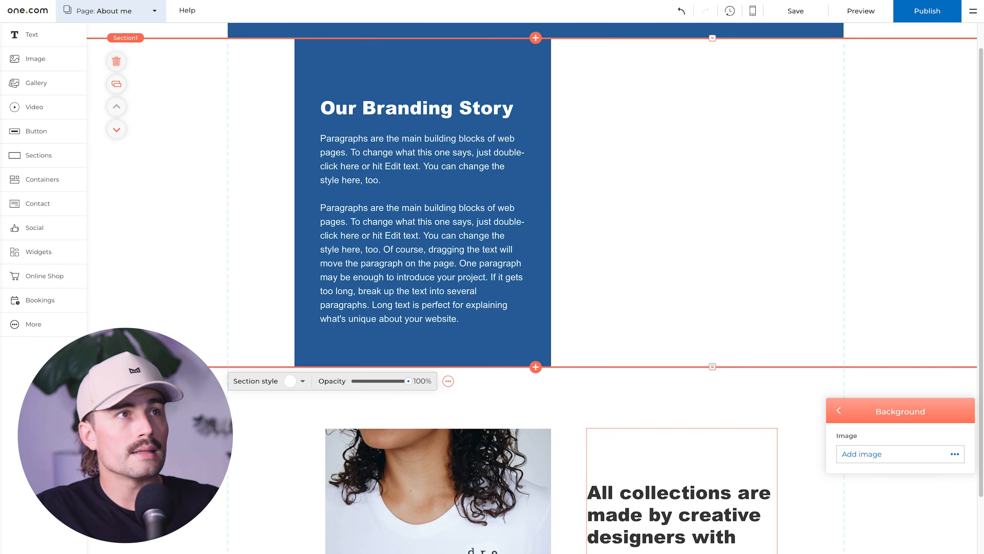
scroll(586, 432, "down", 8)
scroll(587, 432, "up", 8)
left_click(574, 443)
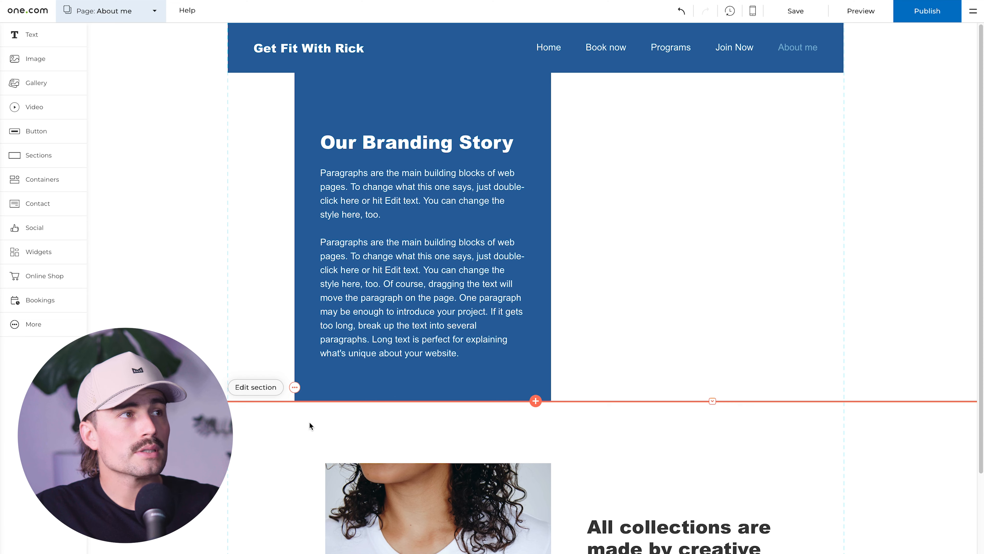
key("Delete")
left_click(541, 384)
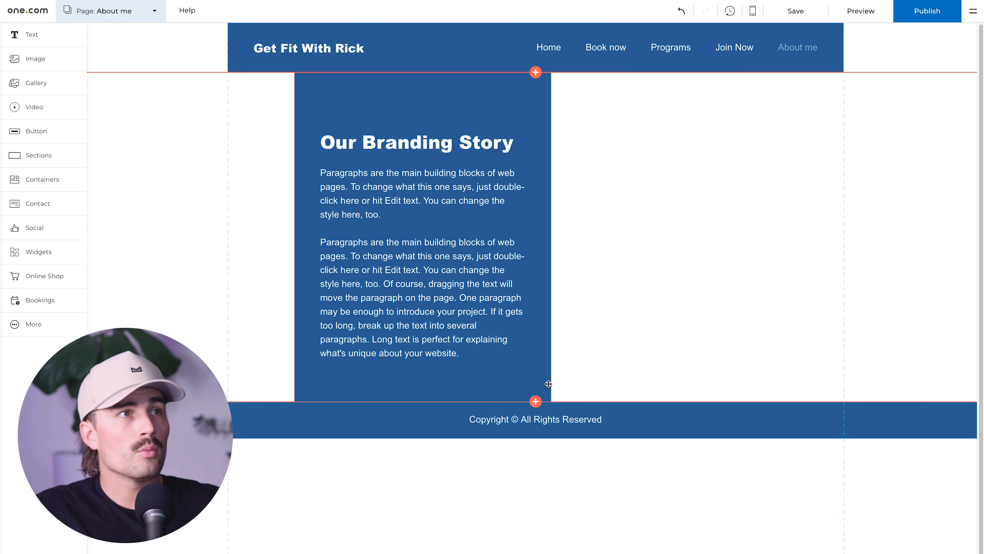
Step: Set the stored photo of the smiling man in an apron as the background image of the "Our Branding Story" section
left_click(737, 208)
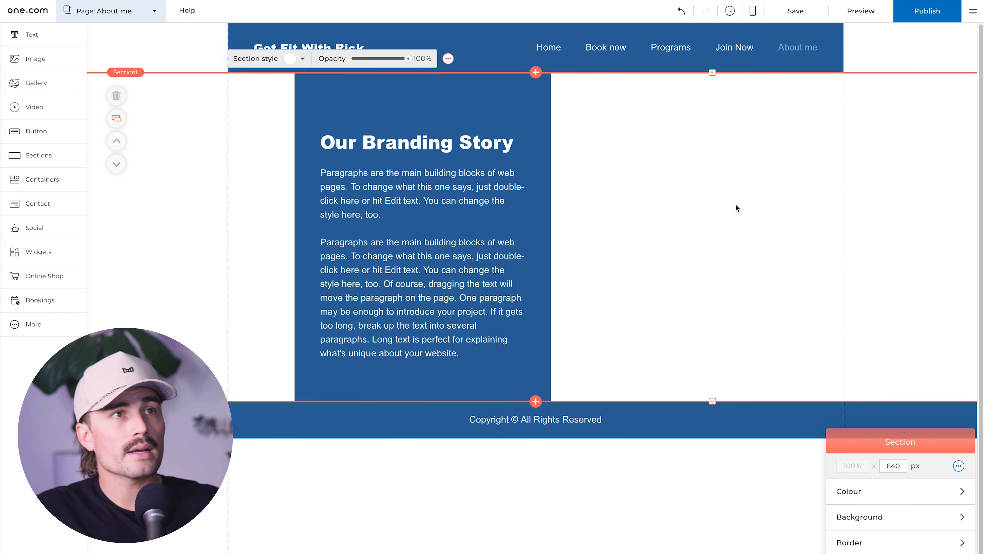
left_click(877, 517)
left_click(869, 484)
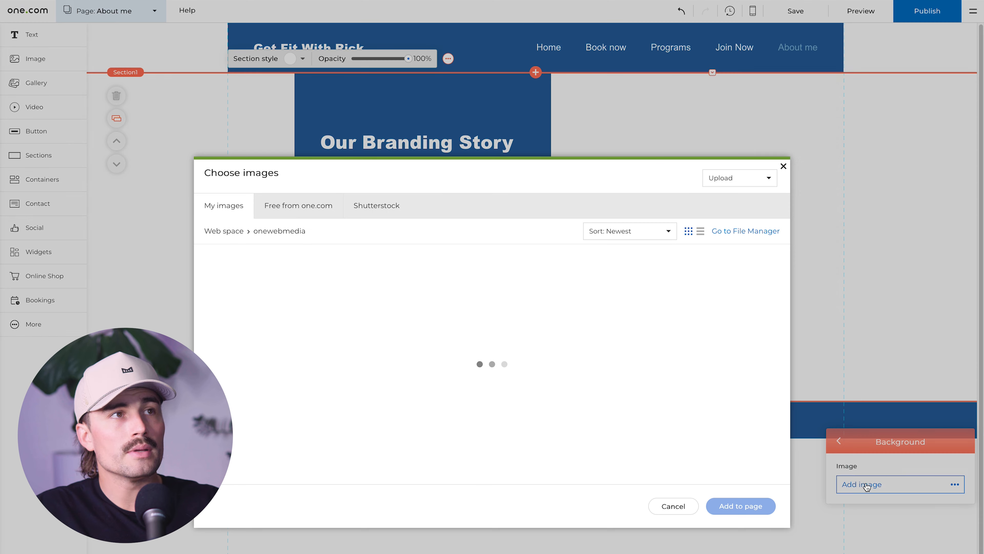
left_click(264, 321)
left_click(738, 508)
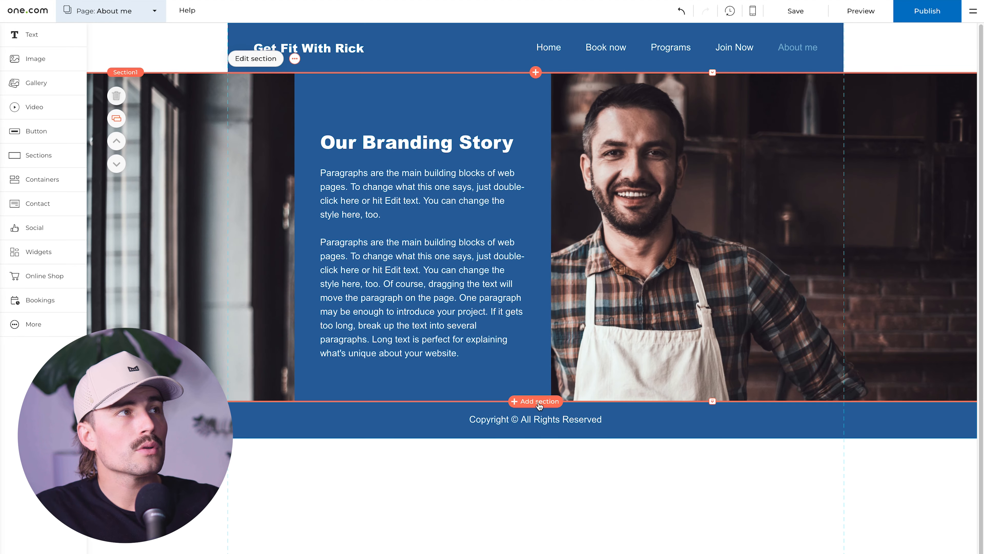
Step: Browse the ready-made sections and add the "Let's talk" contact section with a form below "Our Branding Story"
left_click(538, 402)
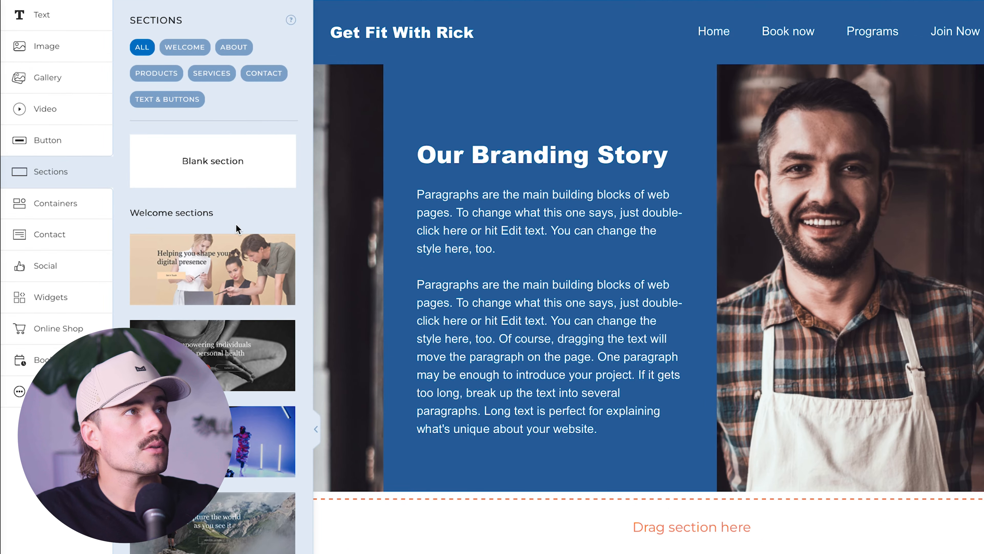
scroll(221, 322, "down", 15)
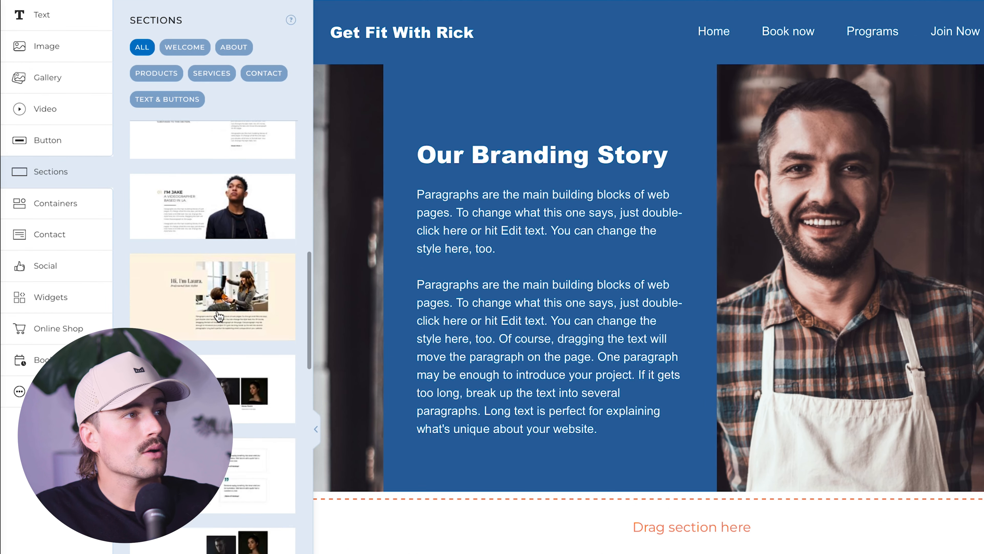
scroll(218, 317, "down", 10)
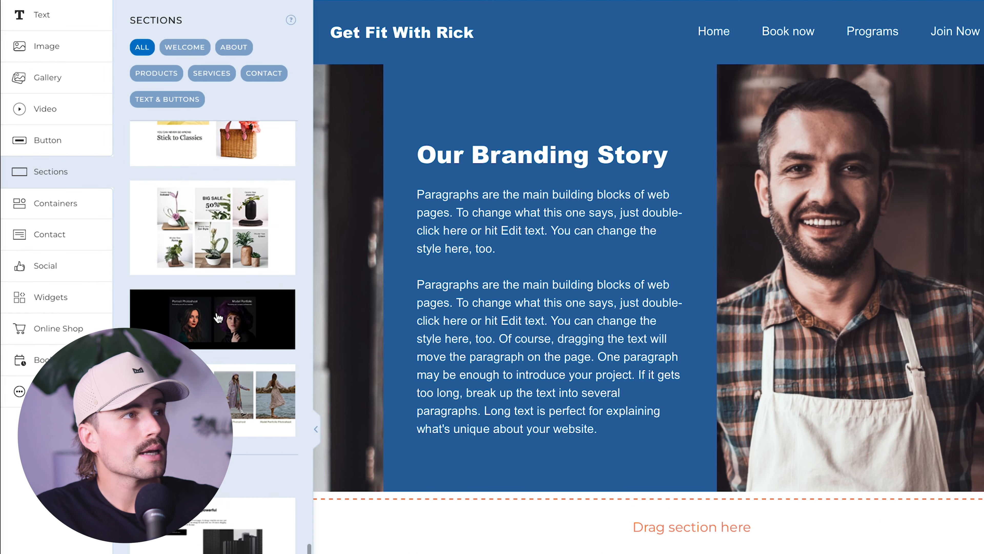
scroll(218, 317, "down", 10)
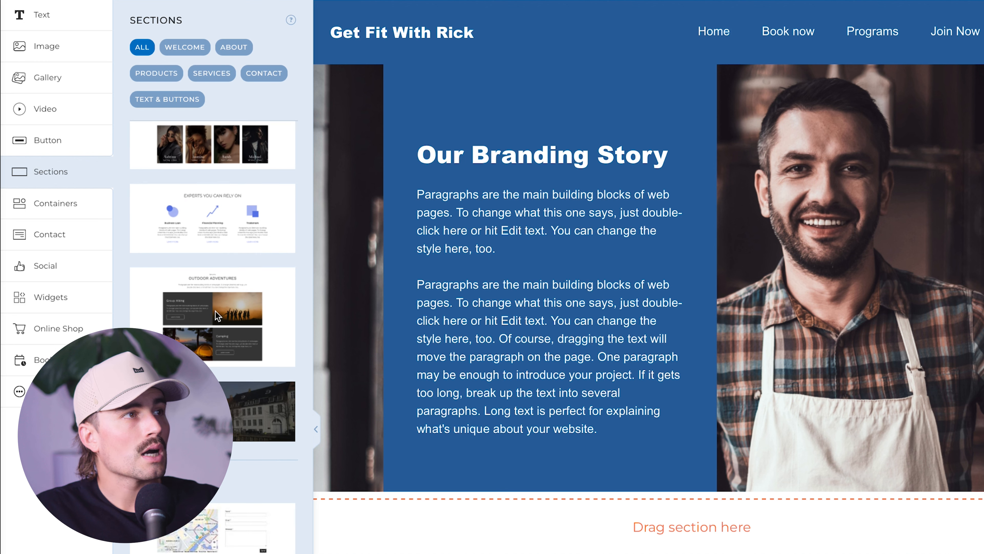
scroll(218, 318, "down", 5)
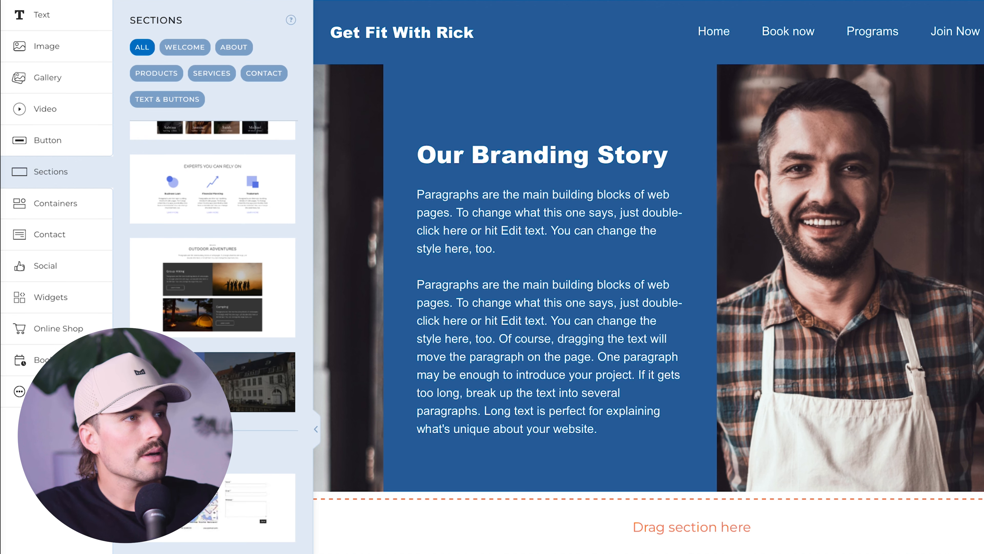
scroll(218, 318, "down", 3)
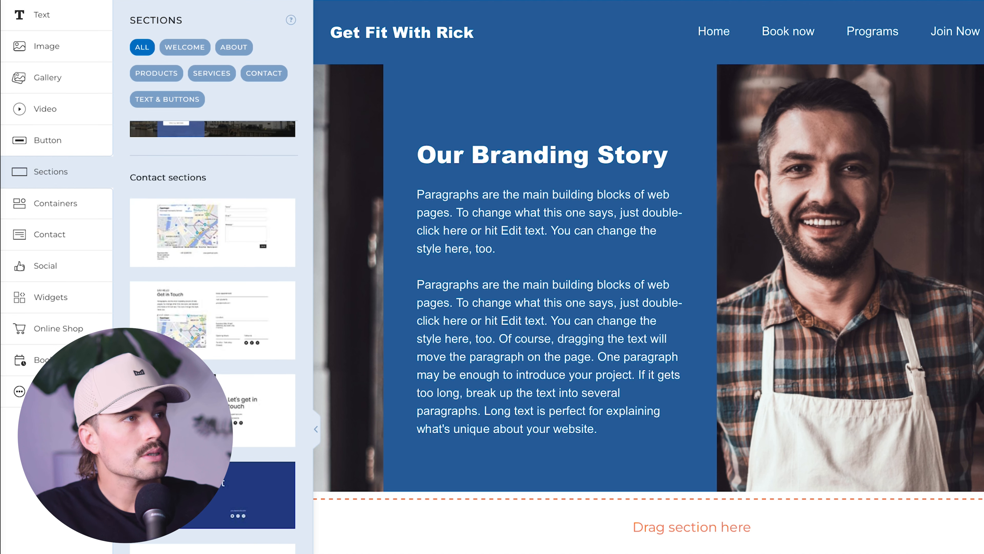
scroll(212, 317, "down", 3)
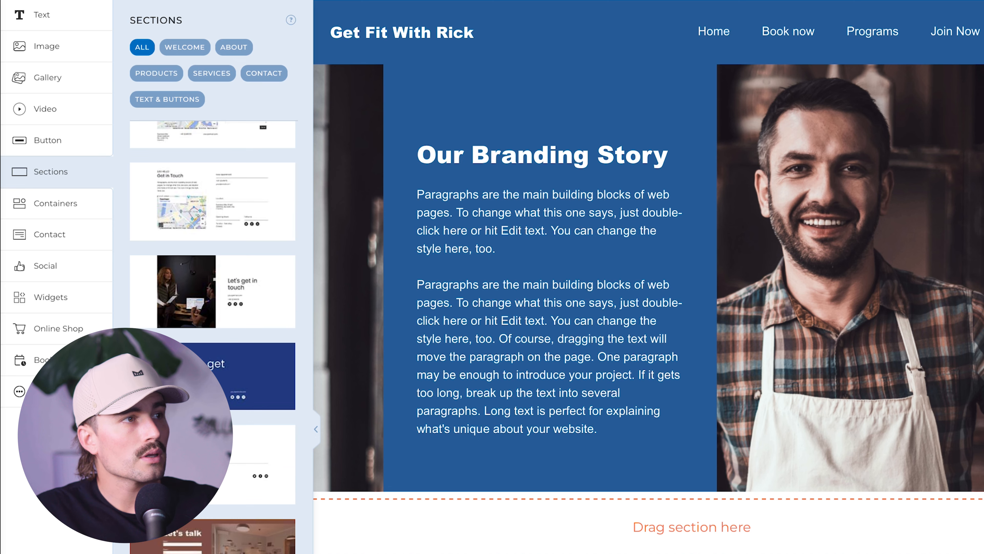
scroll(212, 318, "down", 3)
scroll(212, 318, "up", 3)
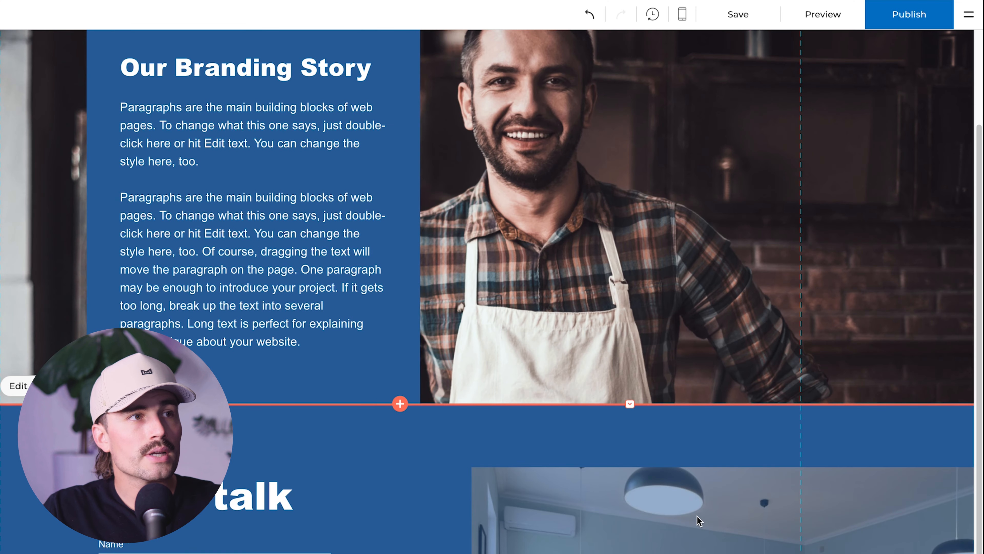
Step: Remove the background image from the "Let's talk" contact section
left_click(693, 518)
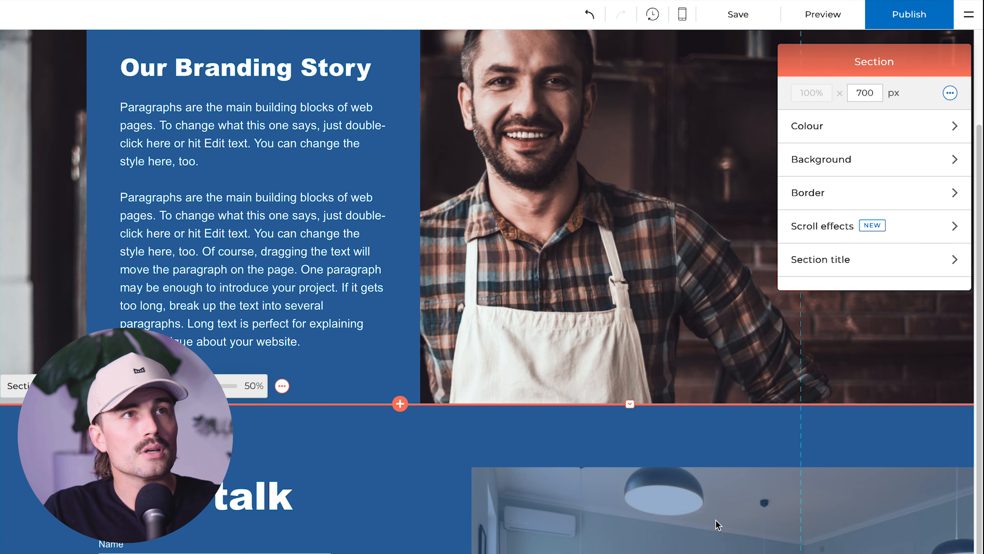
left_click(861, 160)
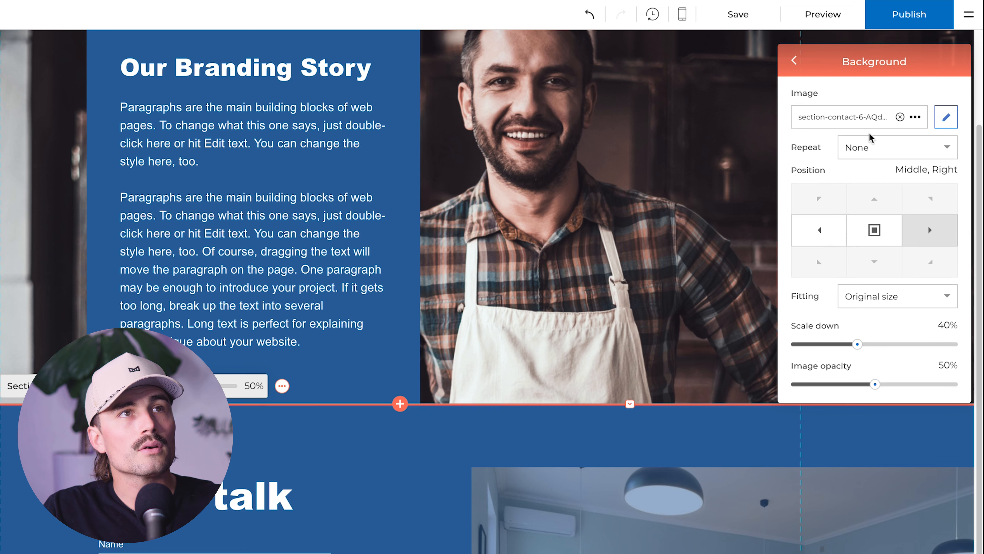
left_click(902, 118)
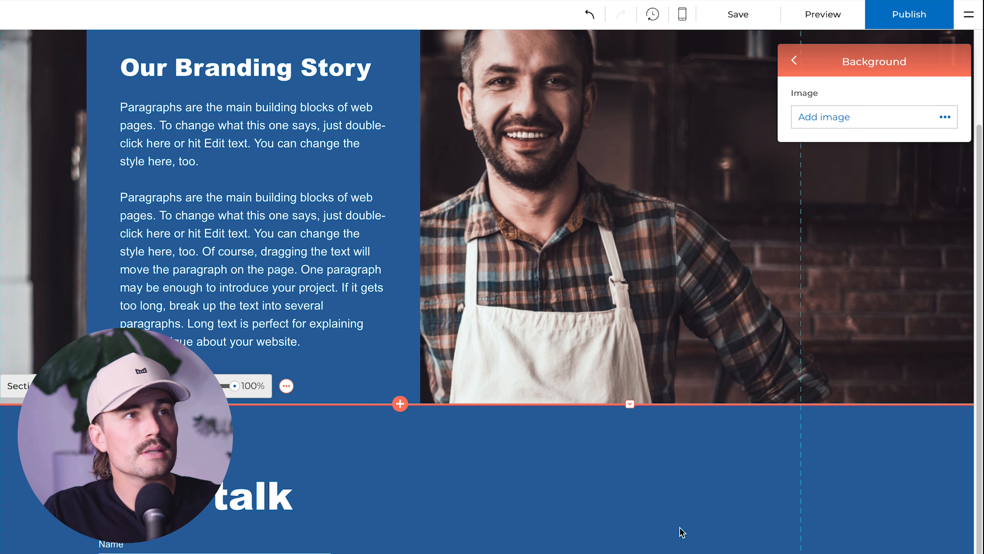
Step: Try the theme colours as the contact section's fill and set it to dark grey
left_click(794, 60)
left_click(827, 126)
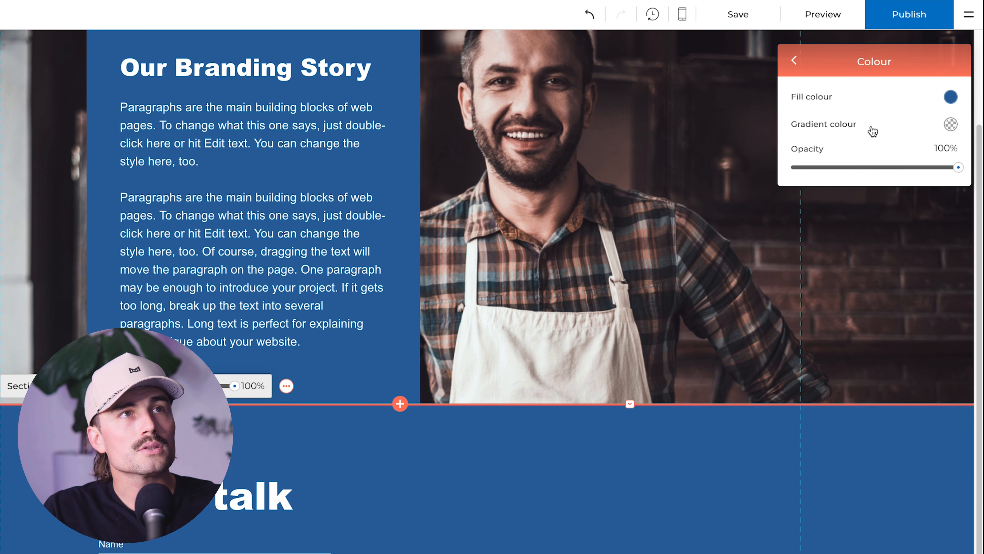
left_click(950, 103)
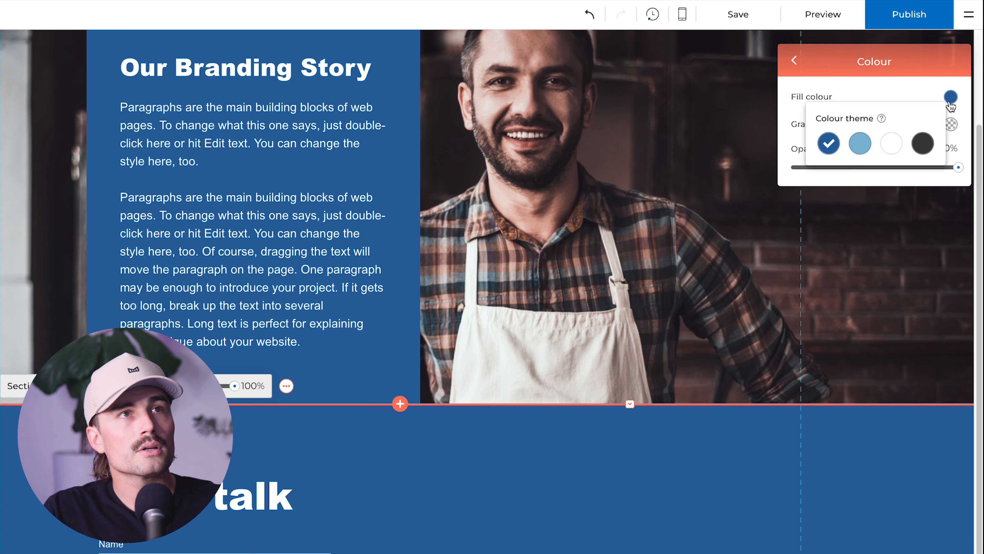
left_click(866, 149)
left_click(891, 145)
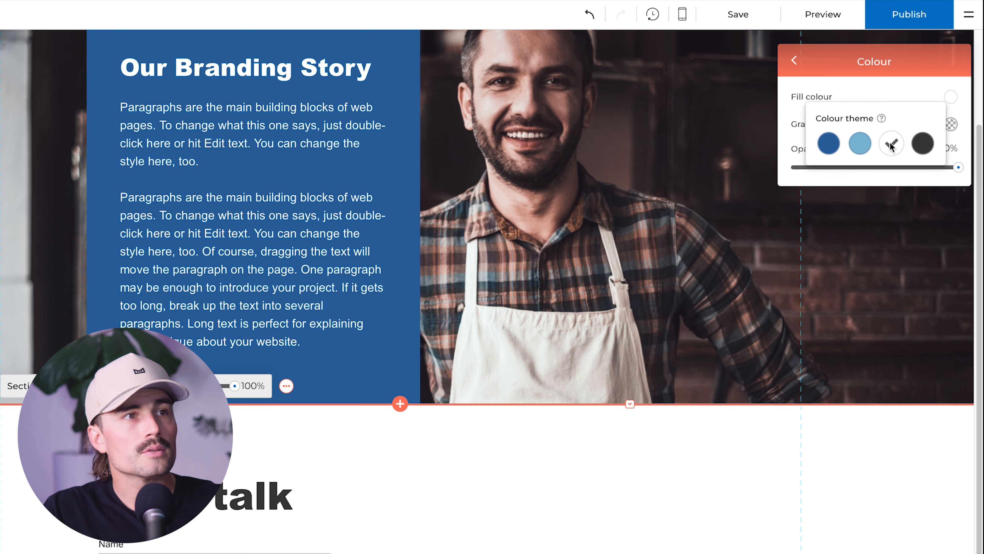
left_click(933, 147)
scroll(685, 353, "down", 5)
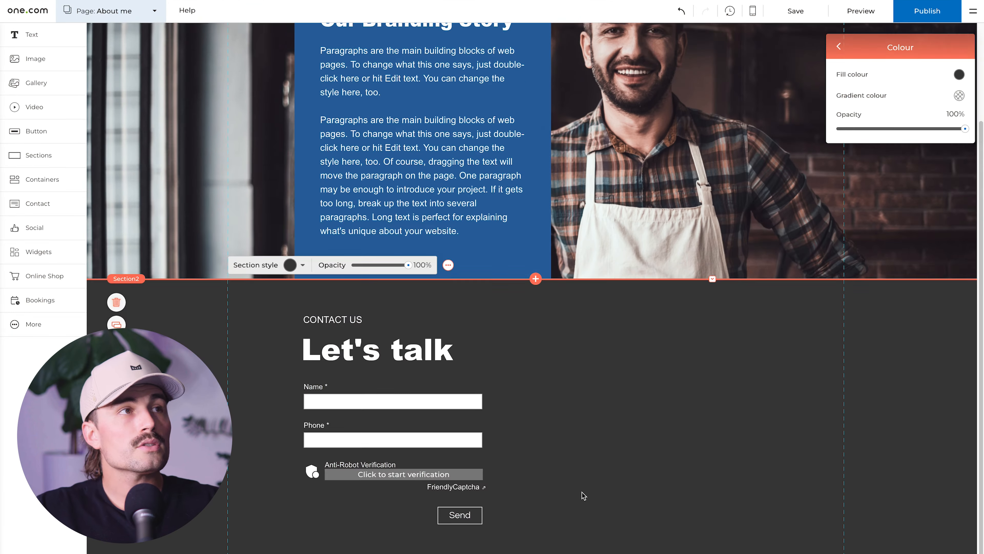
Step: Try to embed a YouTube video in the "Let's talk" section using a link to an existing video
scroll(559, 401, "down", 5)
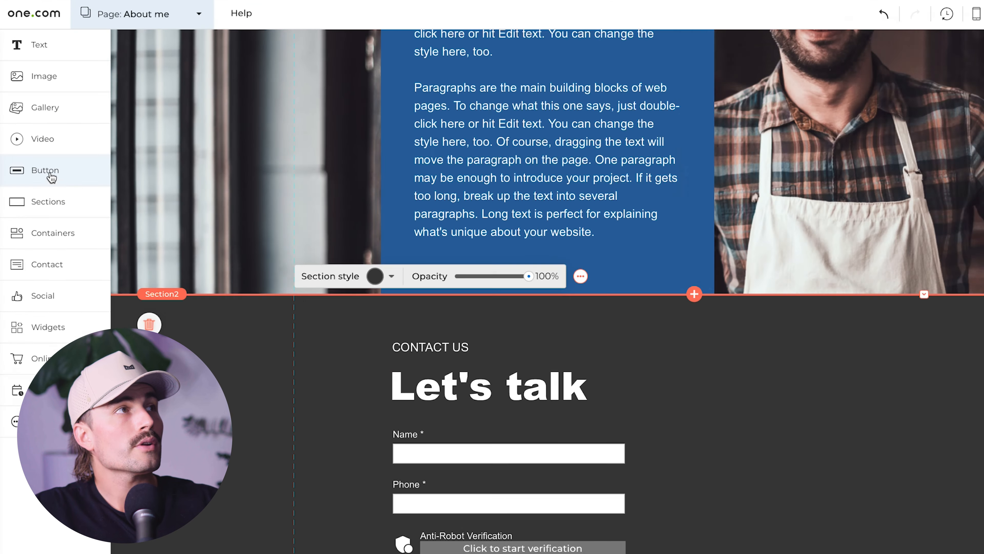
left_click(49, 148)
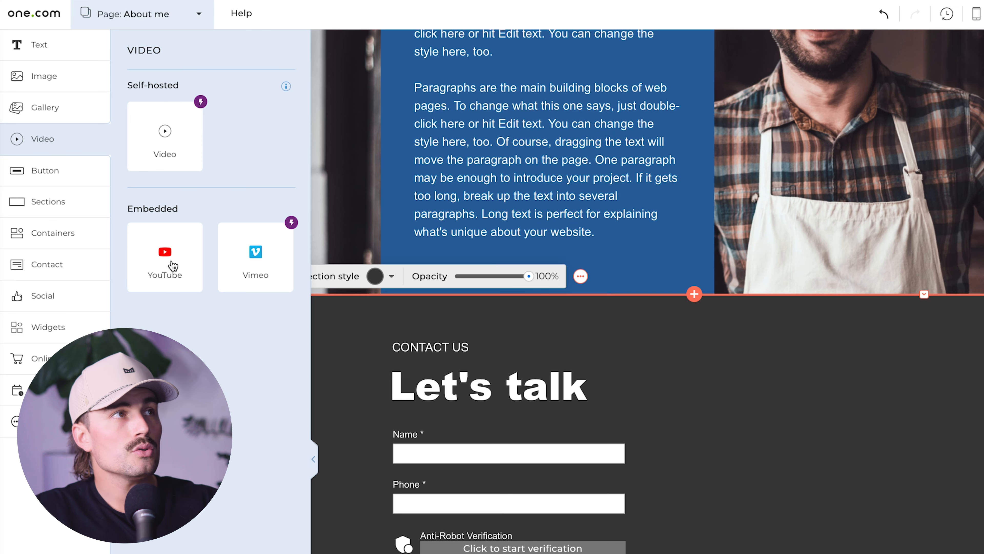
left_click_drag(173, 266, 889, 486)
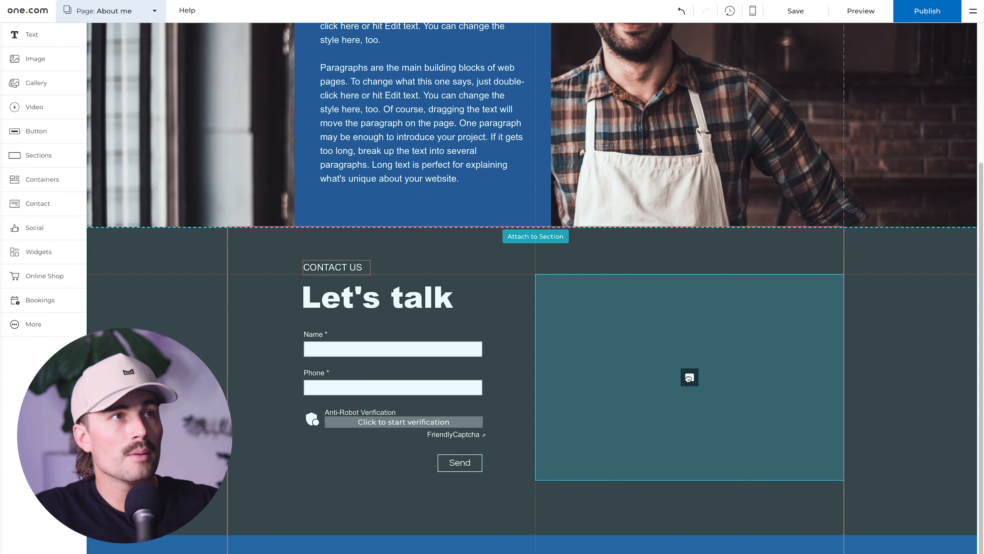
left_click_drag(689, 378, 692, 227)
scroll(689, 340, "up", 5)
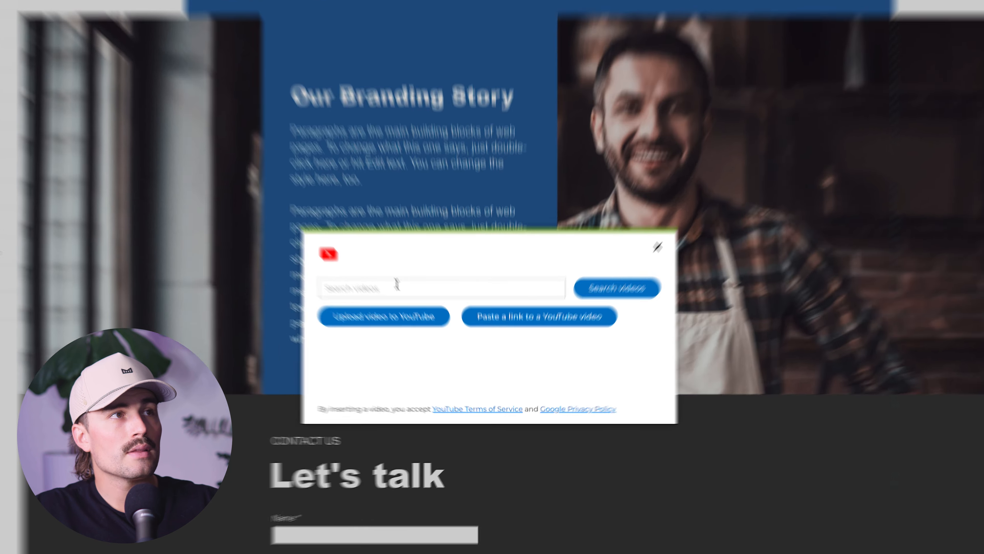
left_click(411, 306)
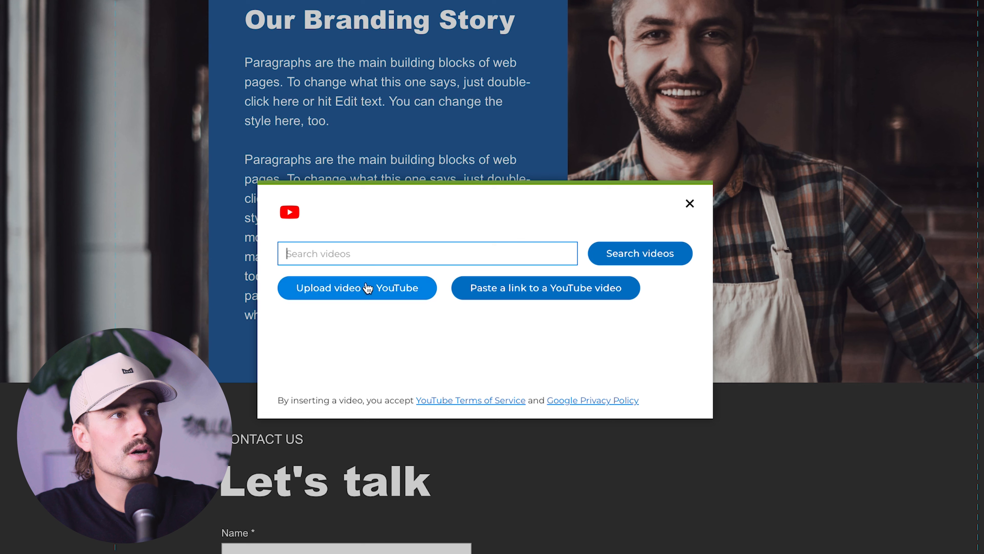
left_click(549, 287)
left_click(433, 279)
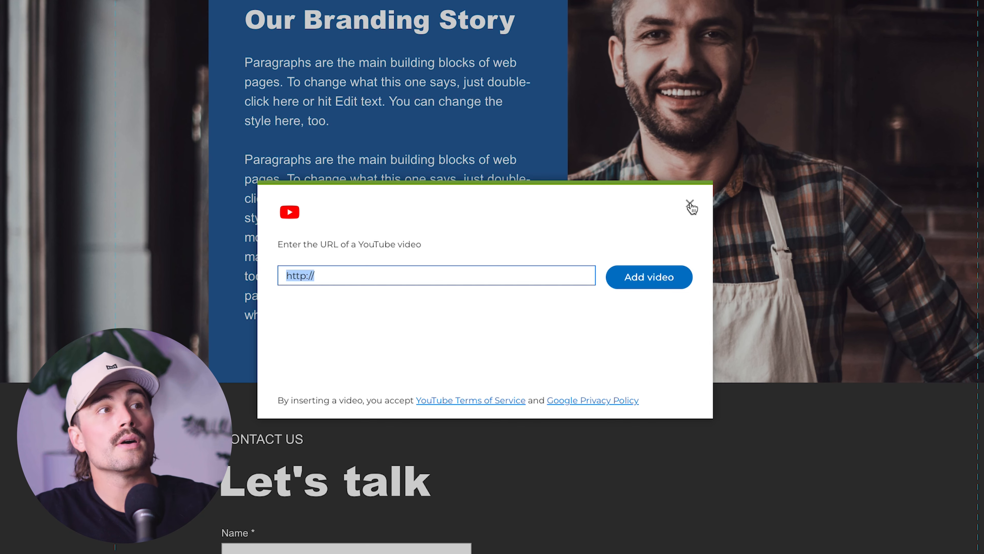
left_click(690, 205)
scroll(595, 412, "down", 3)
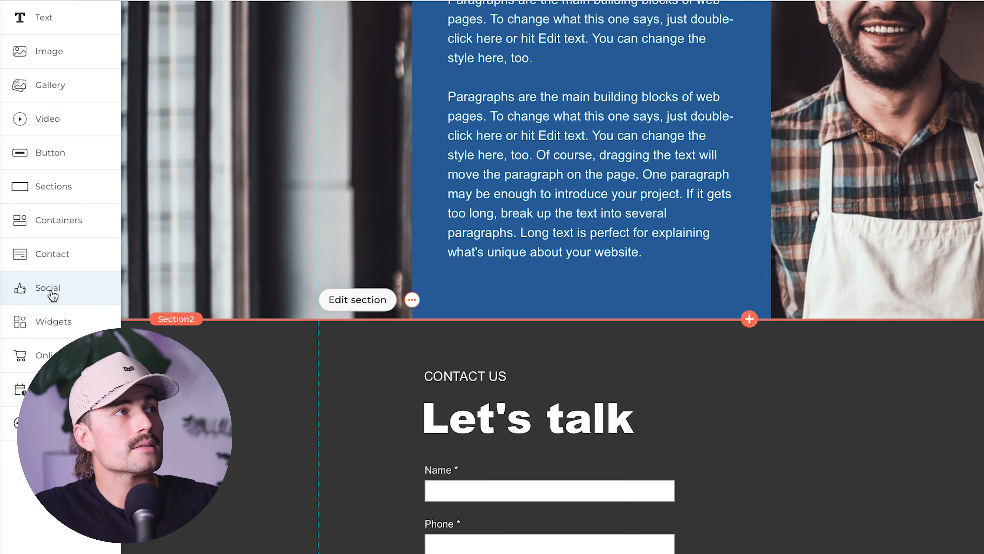
Step: Add the round social link icons beside the "Let's talk" heading and set their size to 80 px
left_click(53, 296)
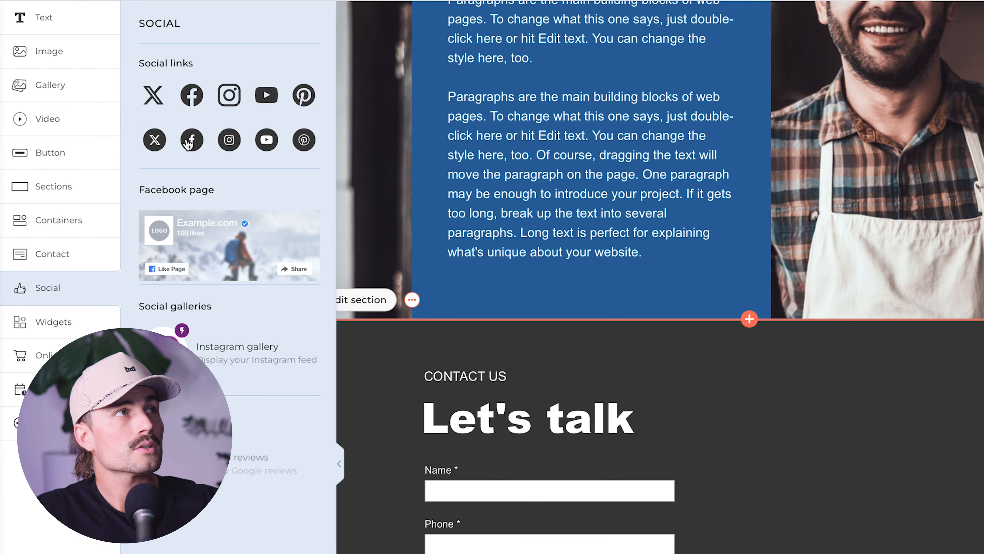
left_click_drag(232, 143, 821, 403)
left_click_drag(490, 243, 521, 245)
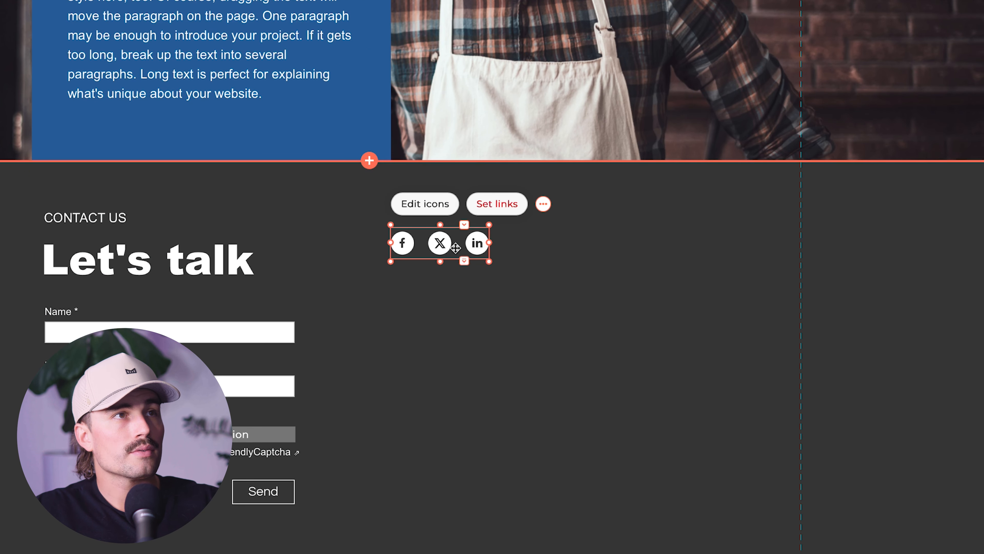
left_click(437, 211)
left_click_drag(442, 204, 489, 207)
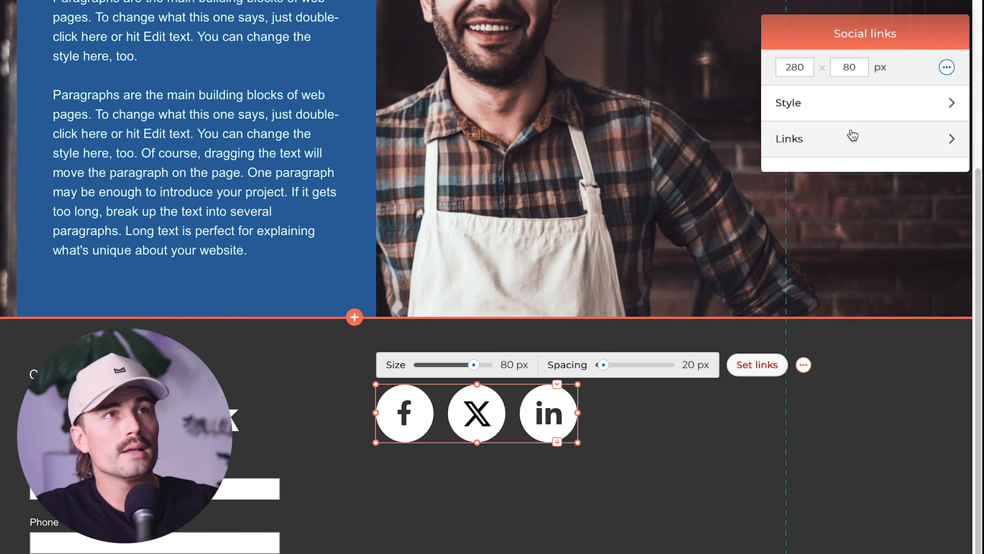
Step: Check the editing dialogs of the Facebook and X links, and try adding an instagram.com/ link to the social icons
left_click(853, 137)
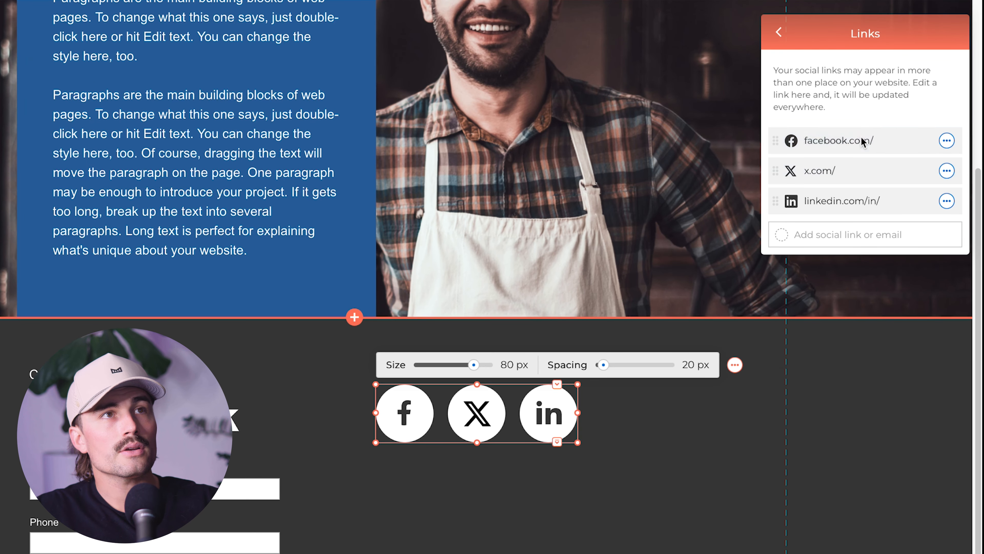
left_click(947, 142)
left_click(902, 151)
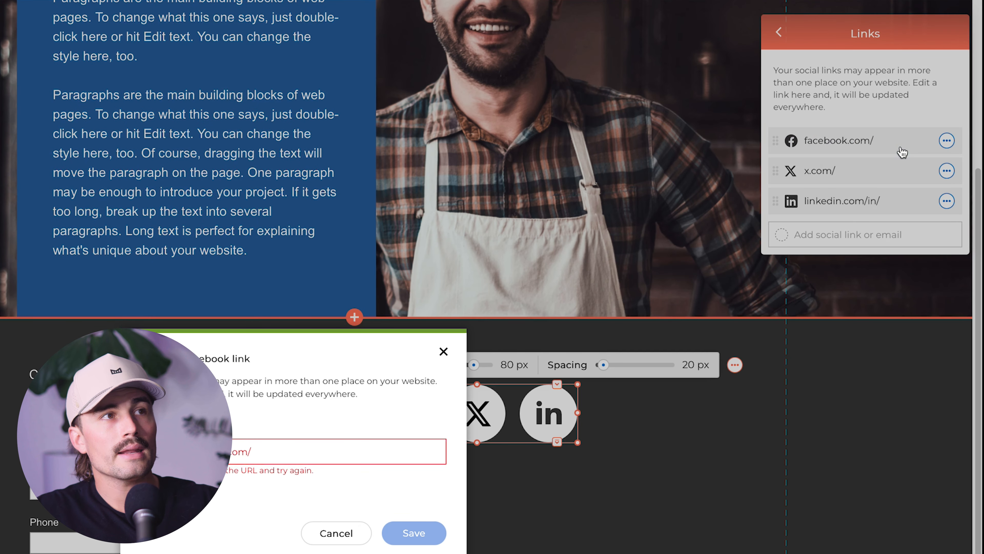
left_click(361, 543)
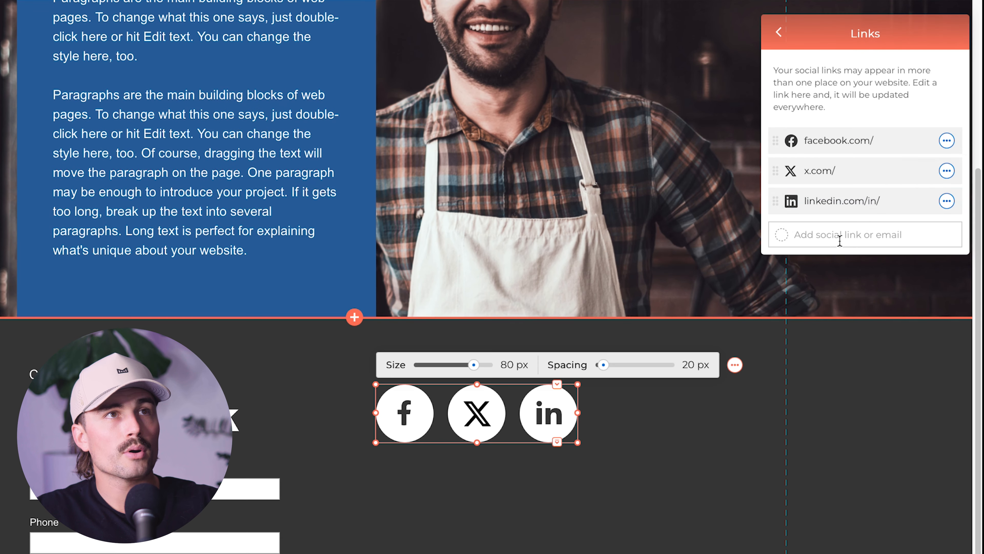
left_click(947, 171)
left_click(911, 186)
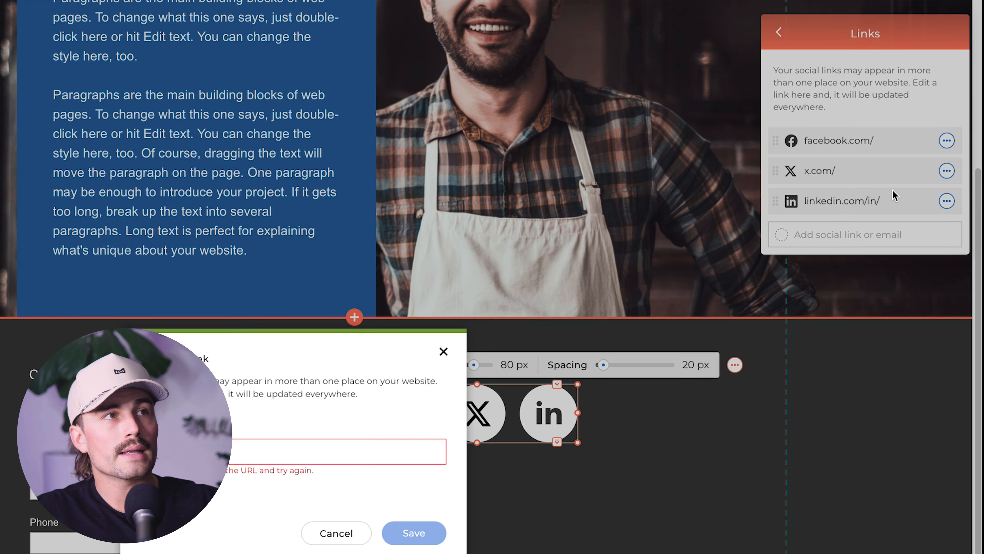
left_click(443, 352)
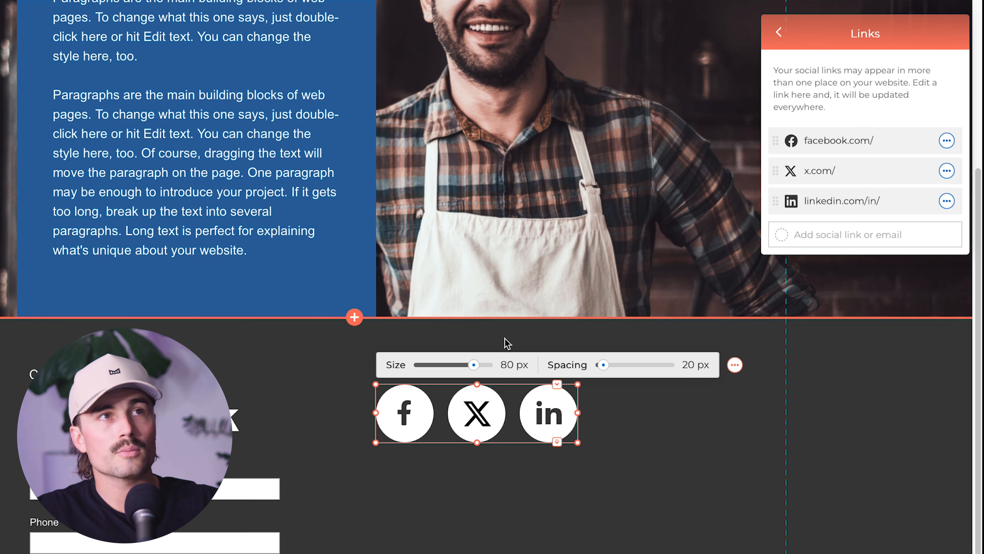
left_click(818, 234)
type("instagram.com/")
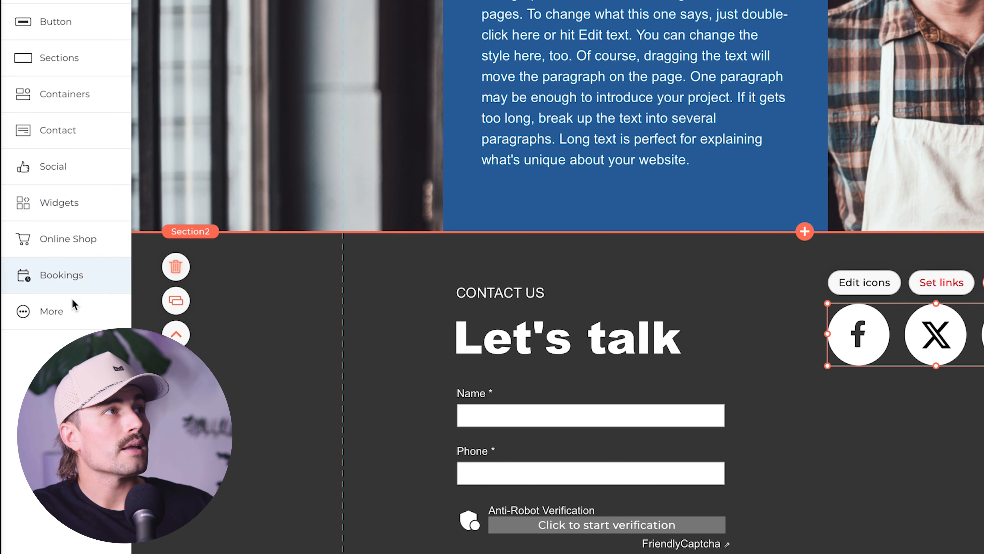
Step: Browse the available widgets and place a Google Maps widget beside the contact form
left_click(74, 314)
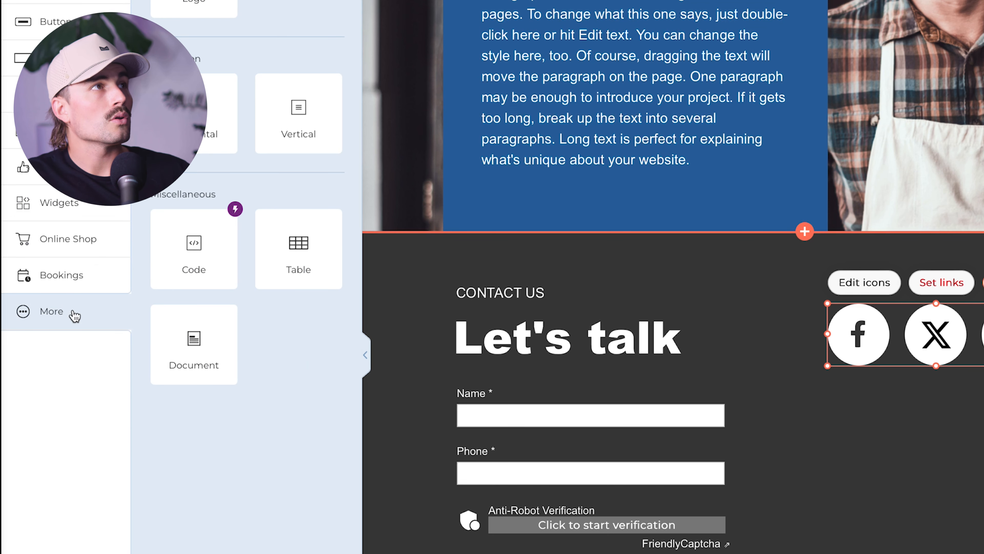
left_click(58, 203)
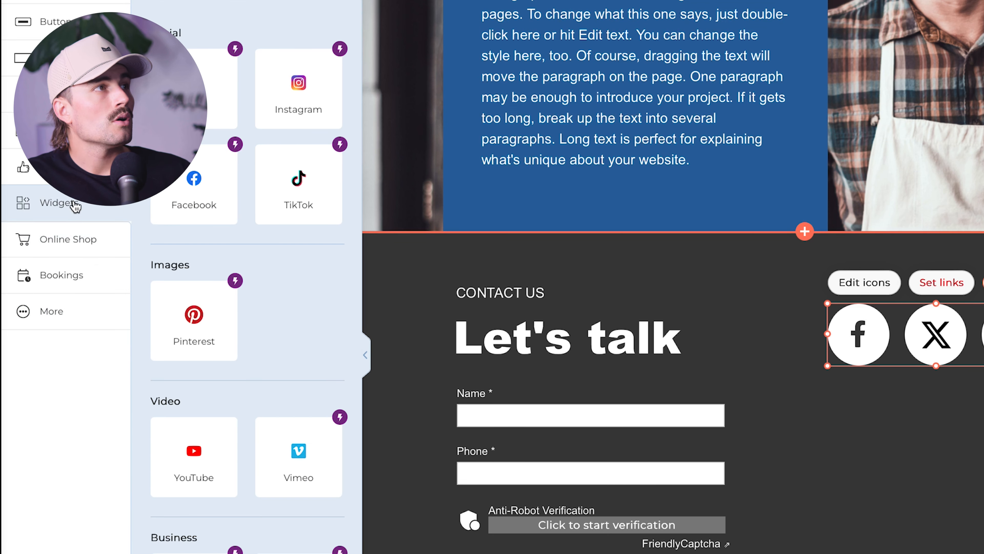
scroll(257, 223, "down", 8)
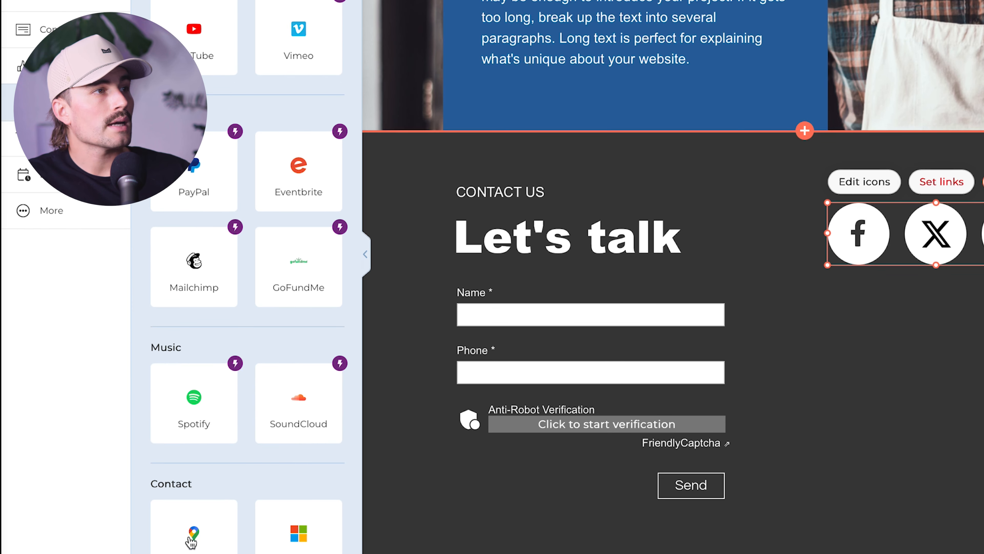
left_click_drag(191, 542, 659, 444)
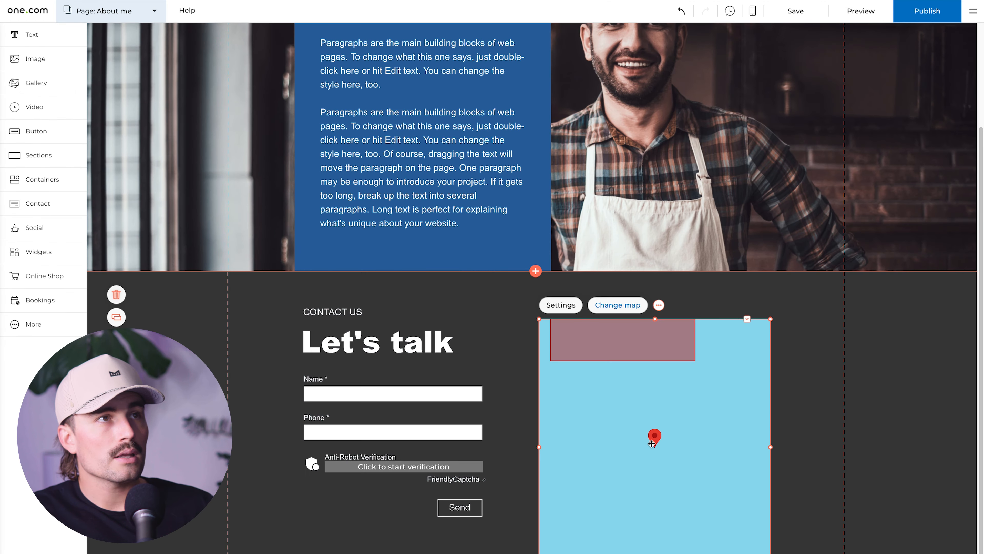
left_click(413, 533)
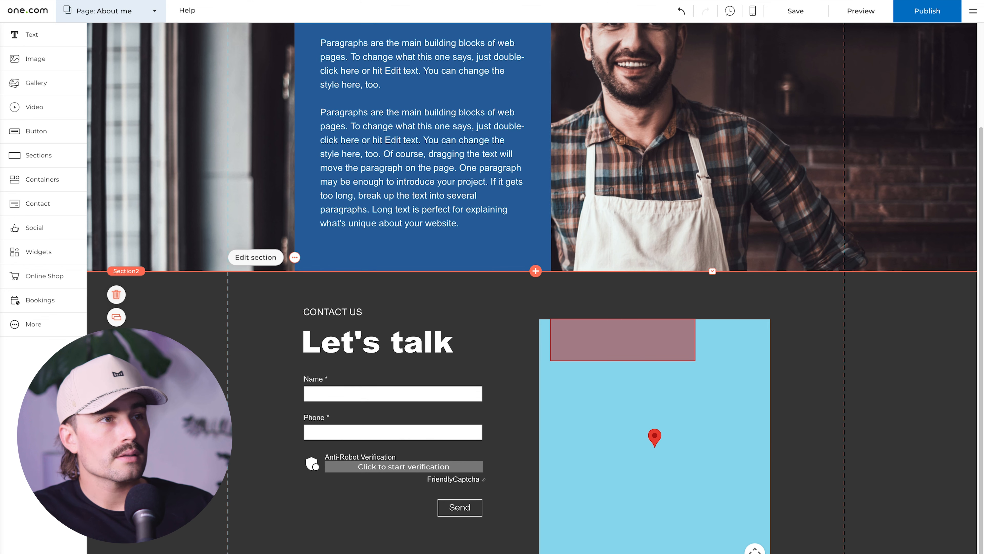
Step: Extend the contact section downward and move the map below the social icons
scroll(535, 287, "down", 3)
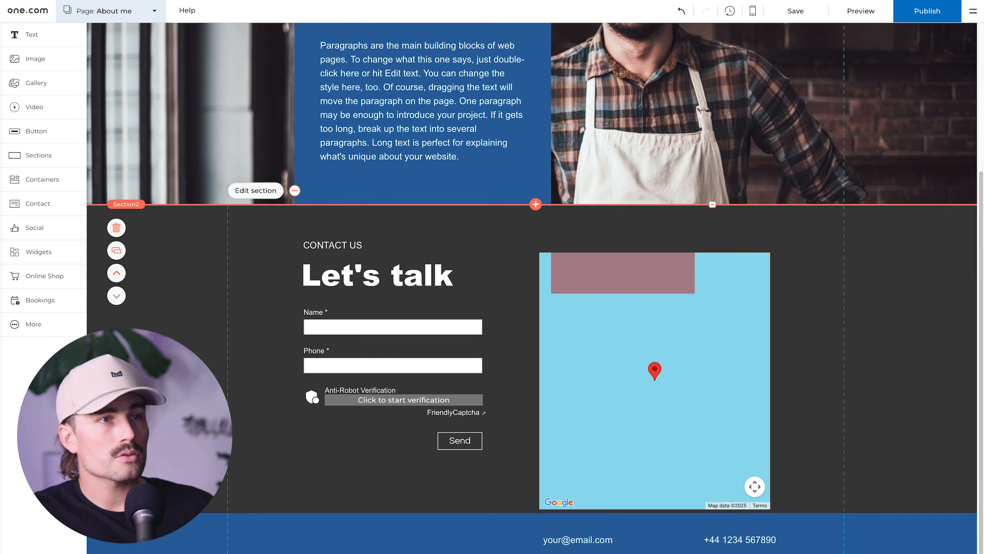
left_click_drag(535, 538, 535, 553)
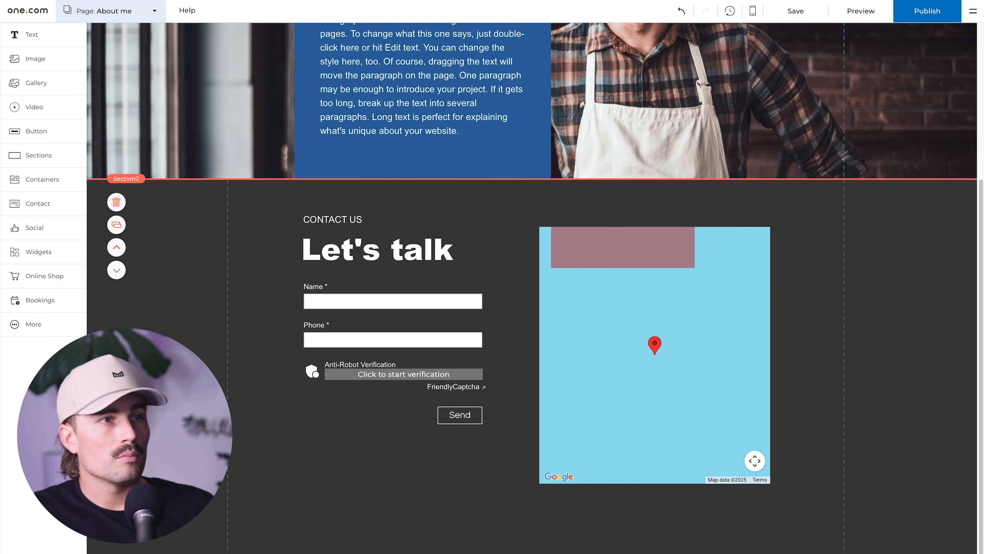
left_click_drag(614, 405, 616, 464)
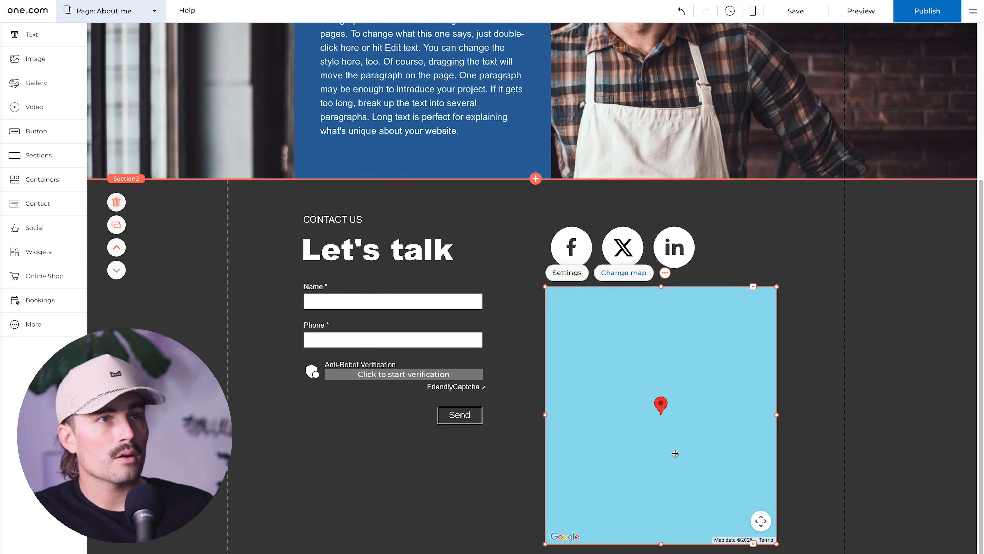
Step: Open the map's address search and accept it without entering an address
left_click(577, 273)
left_click(637, 272)
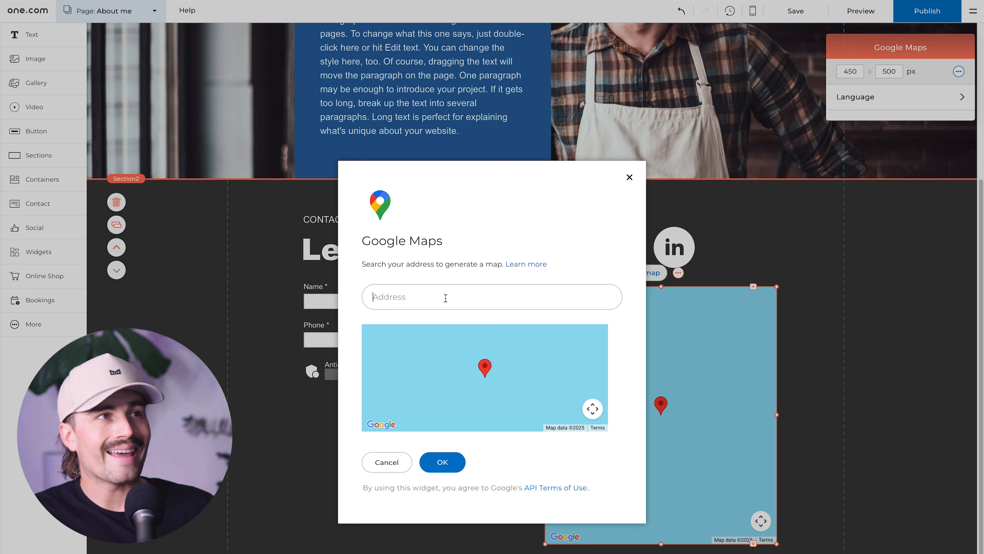
left_click(442, 462)
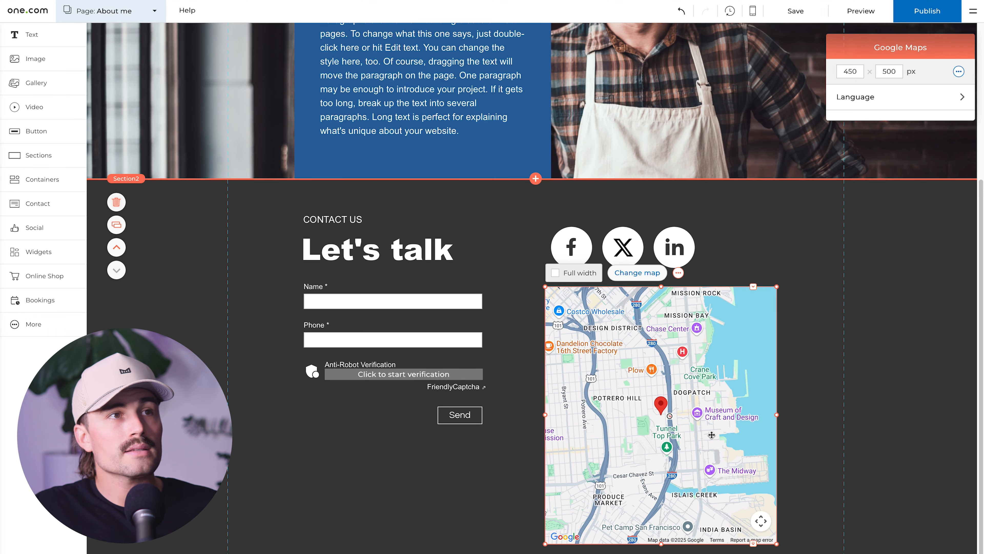
left_click(806, 386)
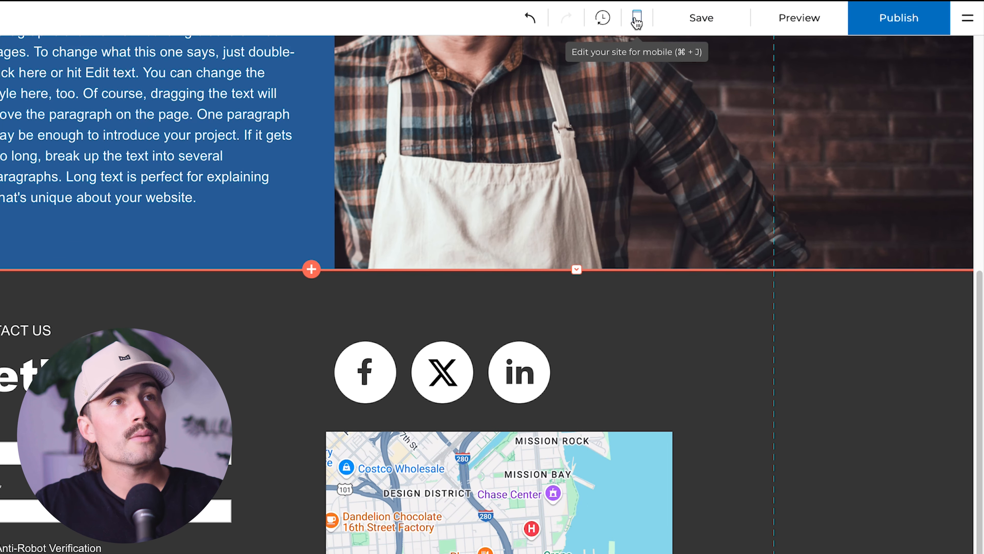
Step: Switch to the mobile editor and review the About me page's layout and header settings
left_click(636, 19)
left_click(667, 242)
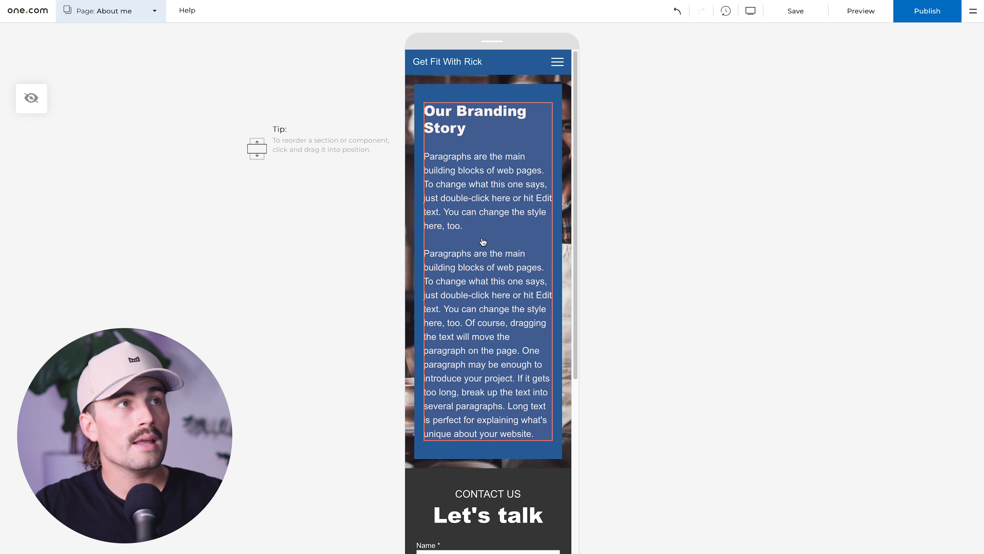
scroll(483, 242, "down", 11)
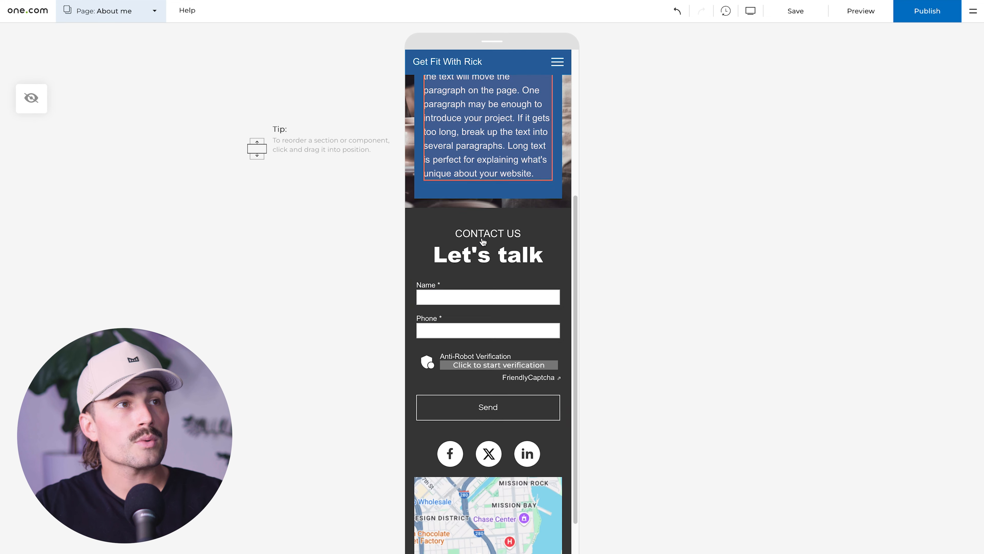
scroll(483, 242, "up", 5)
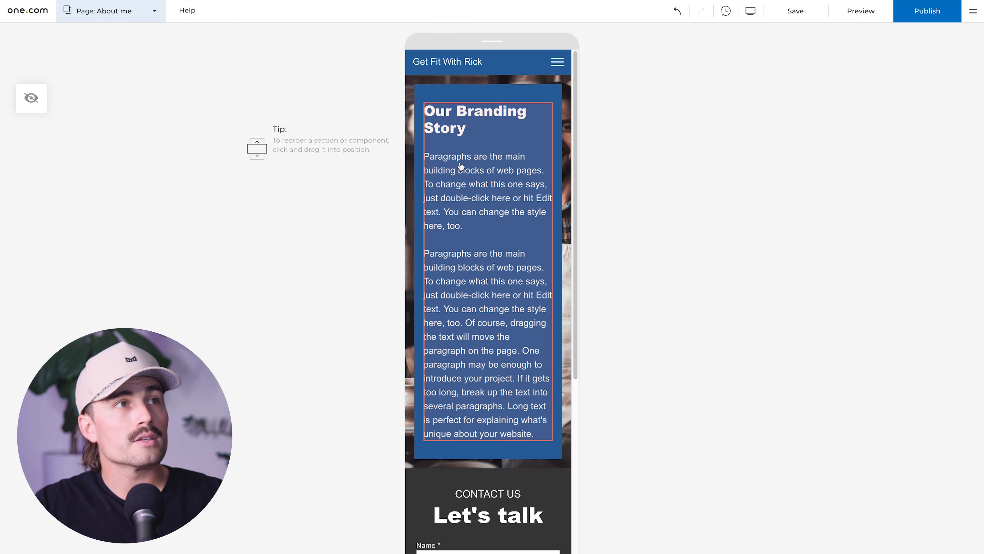
left_click(558, 61)
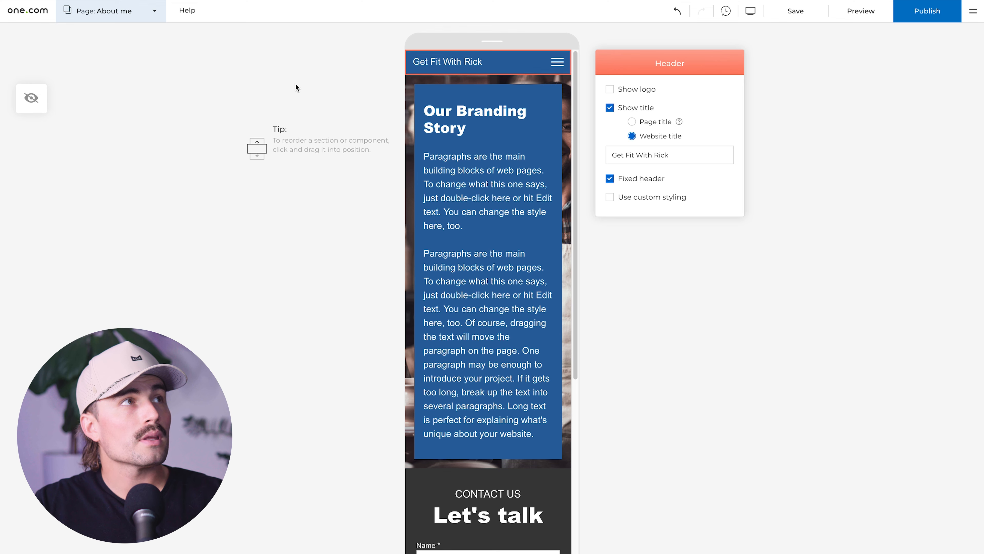
Step: Switch to the Home page, saving the changes made to About me
left_click(136, 11)
left_click(139, 80)
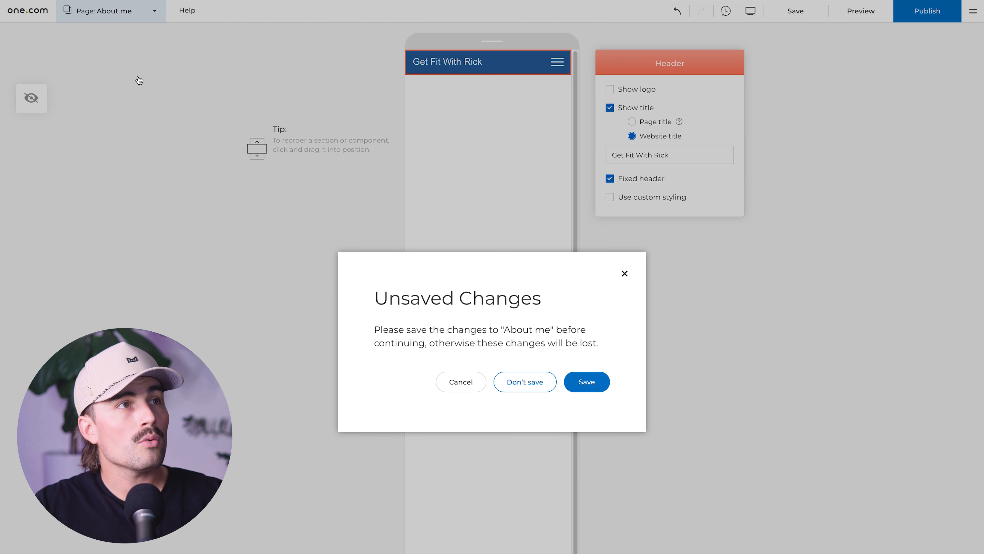
left_click(587, 382)
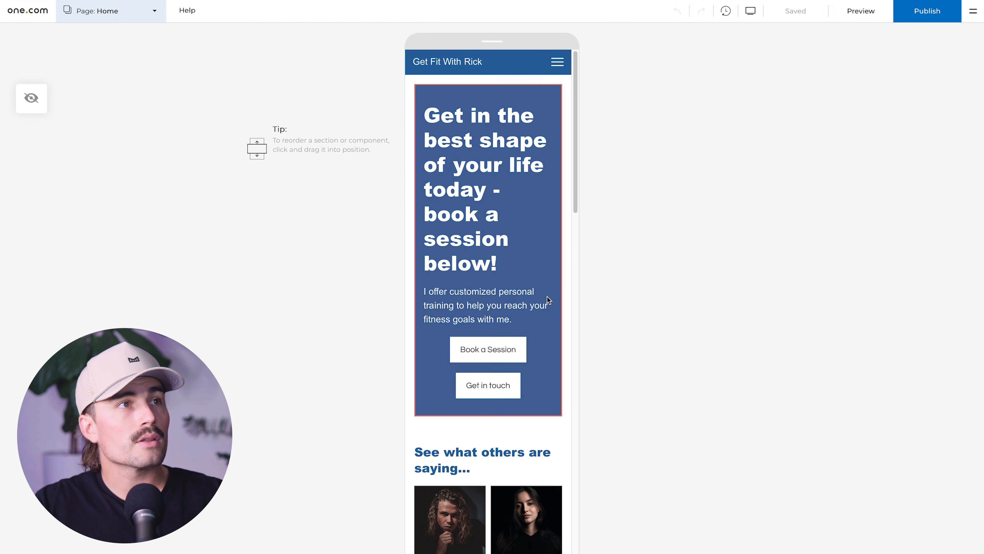
Step: Review the Home page's mobile layout from the hero section down to the benefits and personal trainer sections
scroll(558, 197, "down", 10)
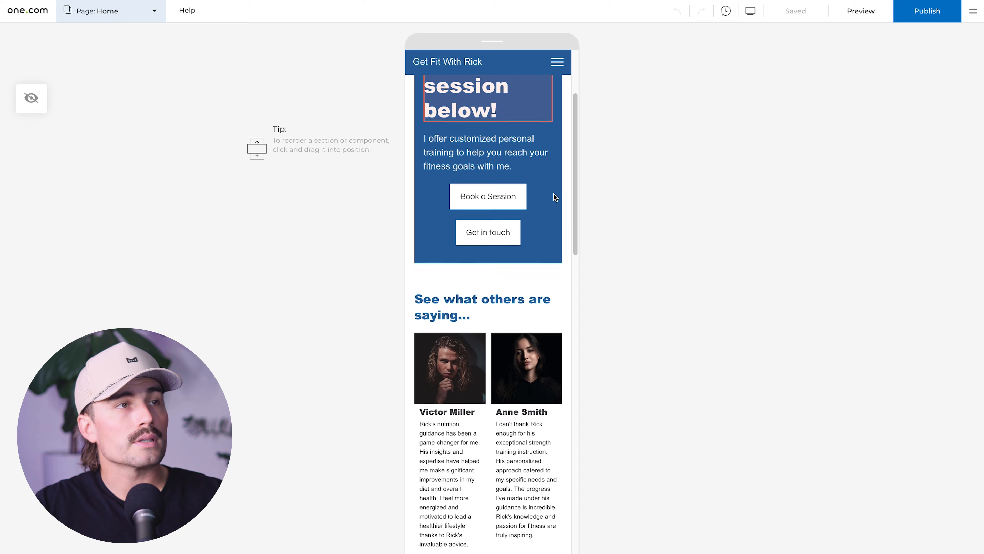
right_click(524, 198)
scroll(452, 321, "down", 10)
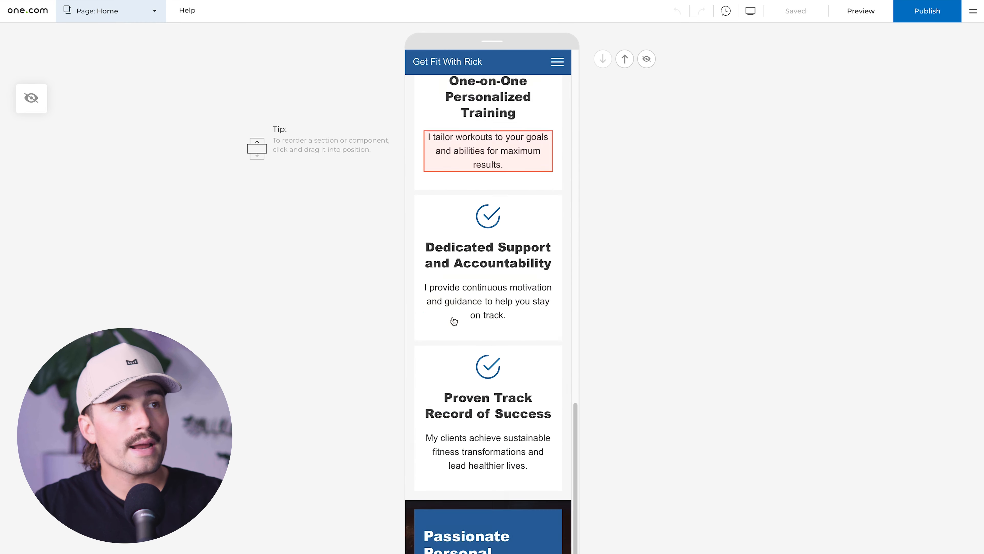
scroll(453, 318, "up", 15)
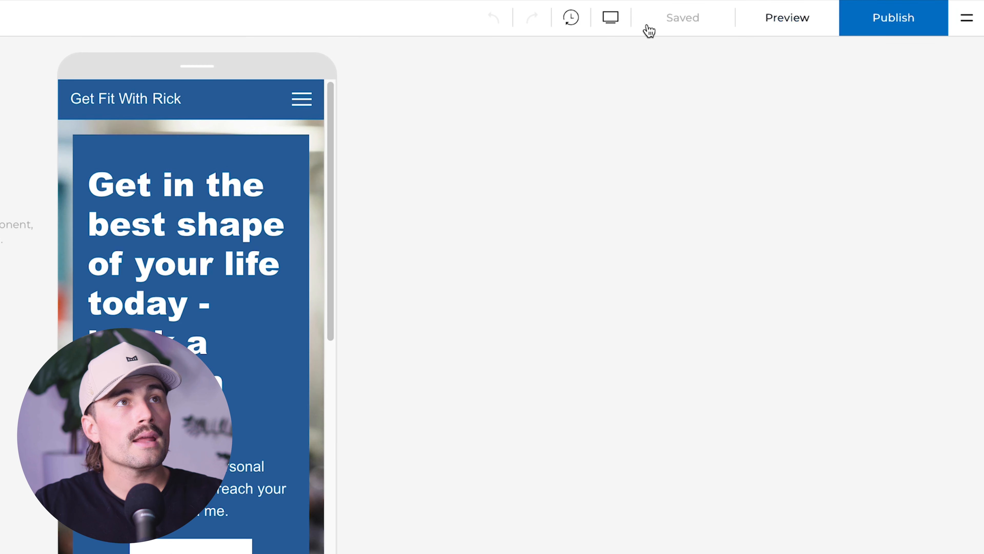
Step: Switch to the desktop editor, preview the full Home page, and return to editing
left_click(606, 15)
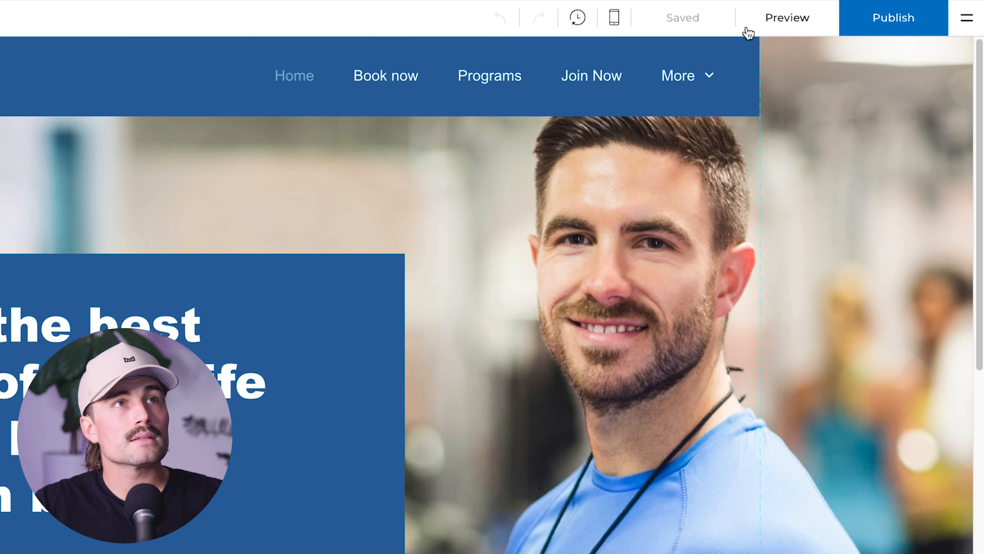
left_click(792, 26)
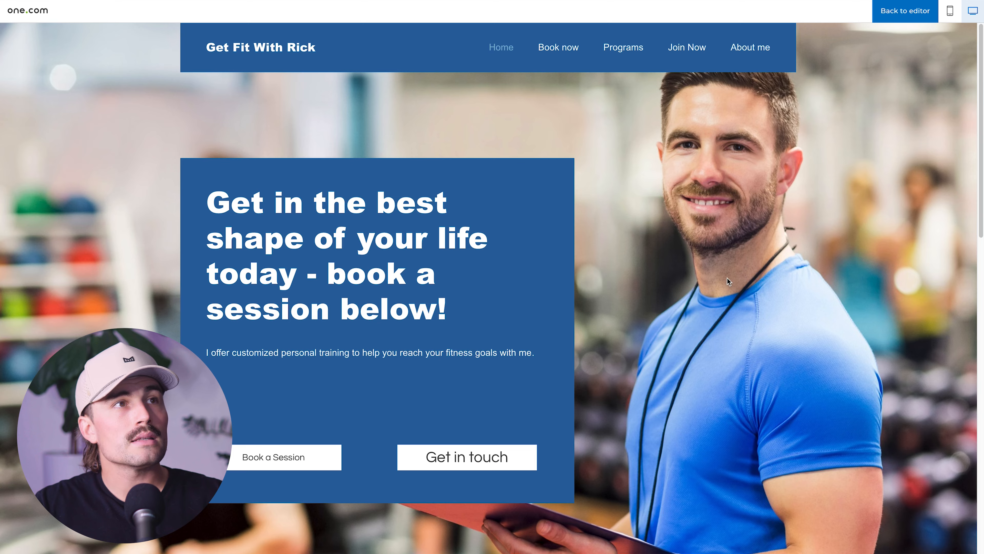
scroll(664, 256, "down", 10)
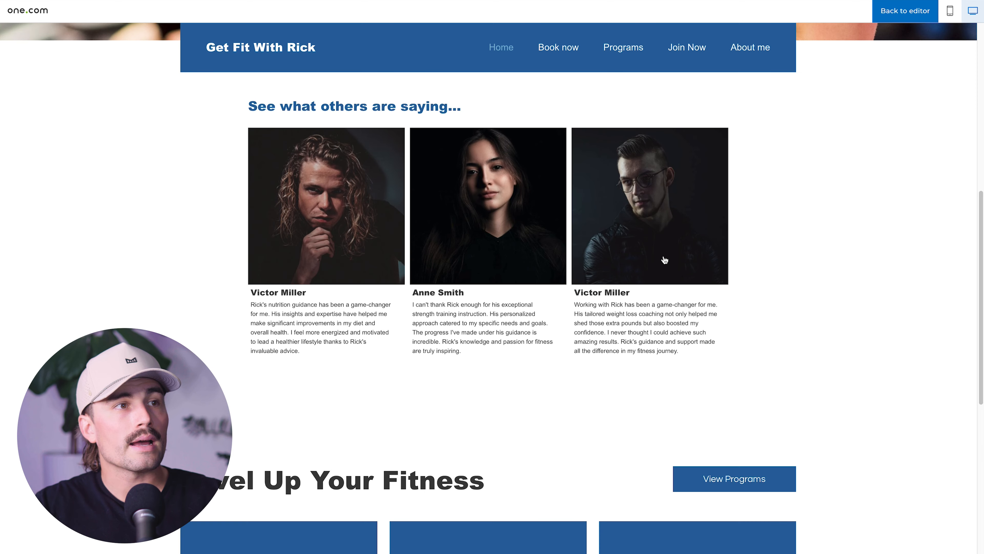
scroll(664, 256, "down", 12)
scroll(620, 266, "up", 13)
scroll(620, 270, "up", 10)
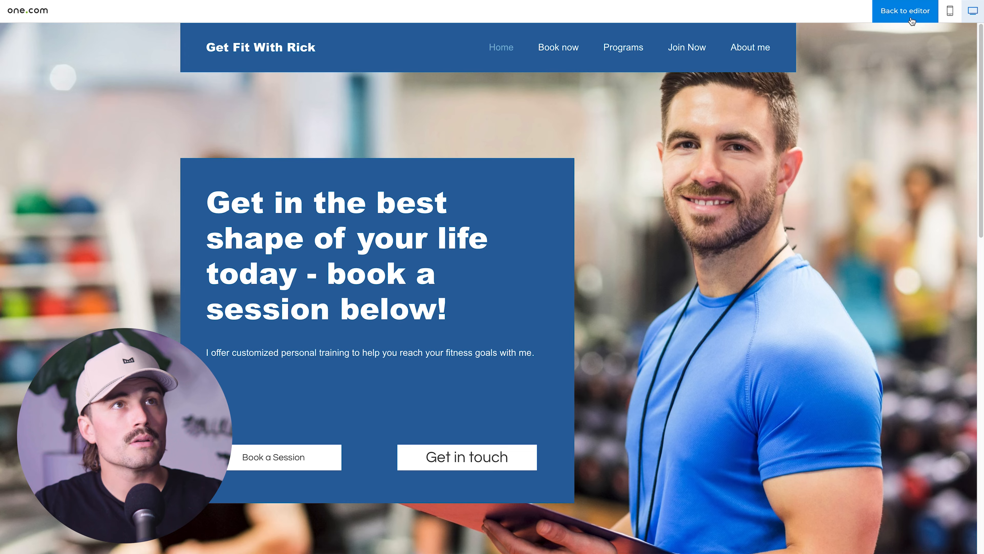
left_click(906, 12)
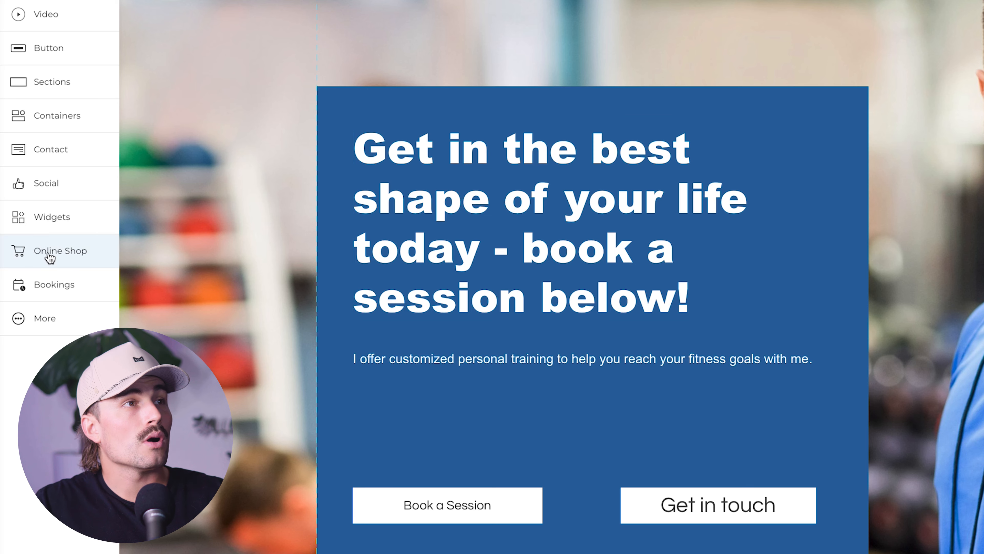
Step: Open the Programs page for editing
left_click(50, 257)
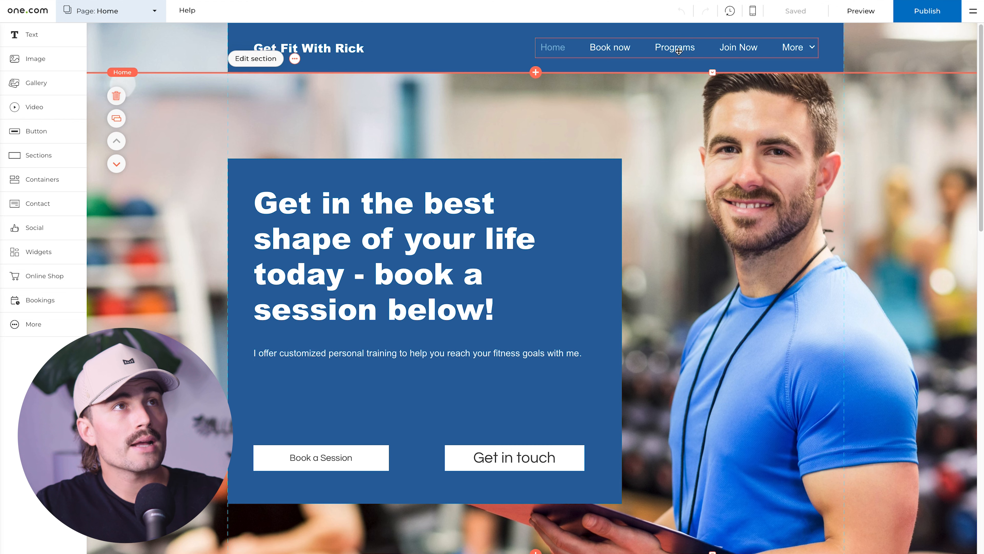
left_click(679, 50)
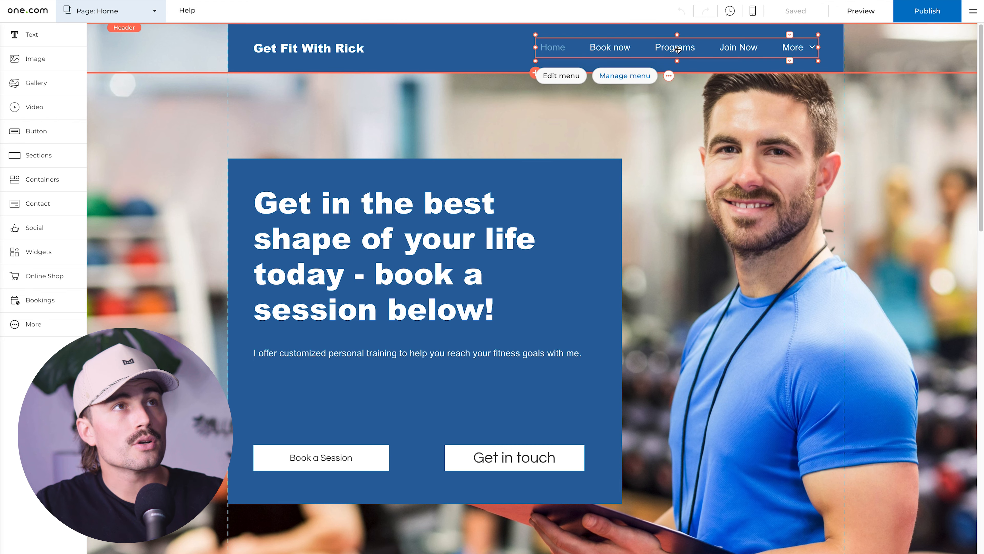
left_click(116, 11)
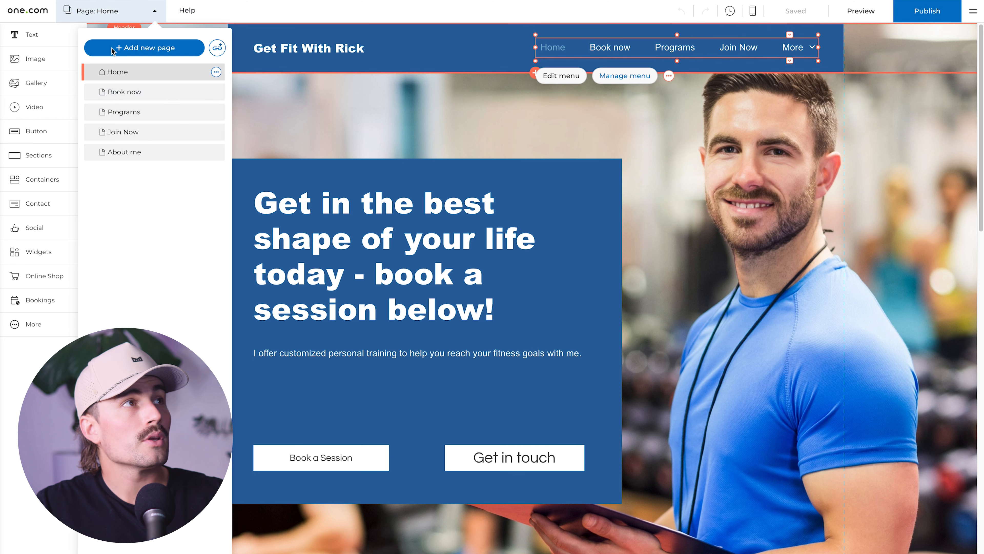
left_click(111, 112)
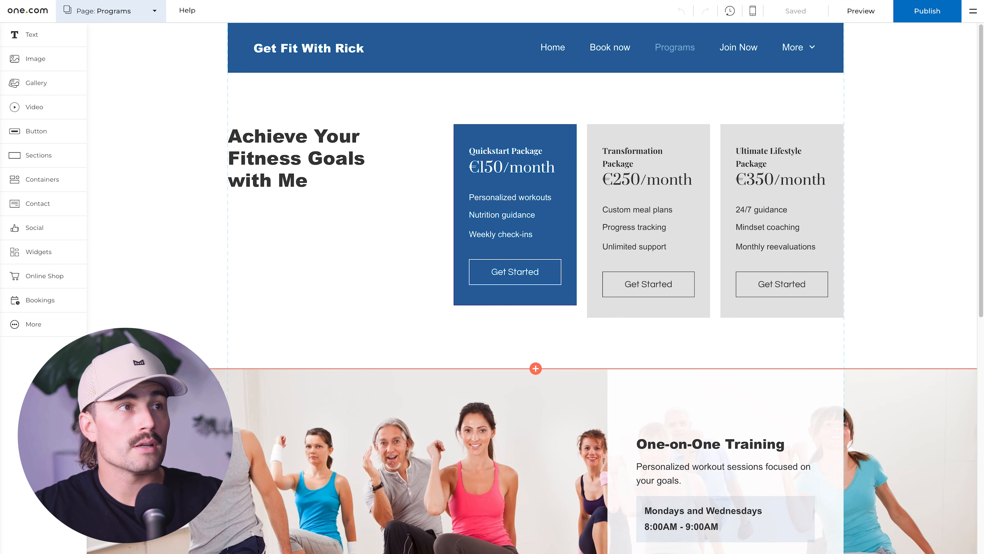
Step: Insert a blank section between the Programs page header and the pricing packages
scroll(260, 393, "down", 1)
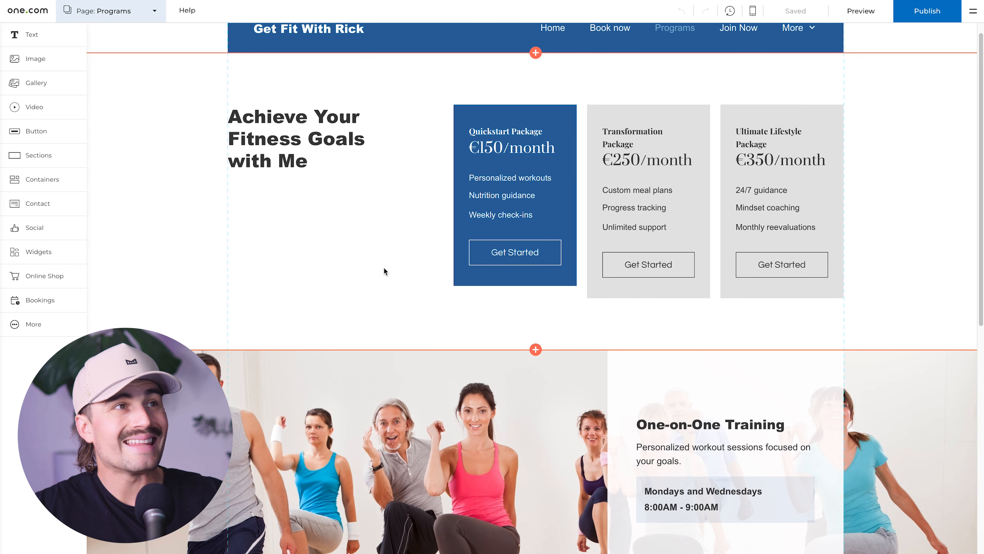
scroll(394, 284, "down", 1)
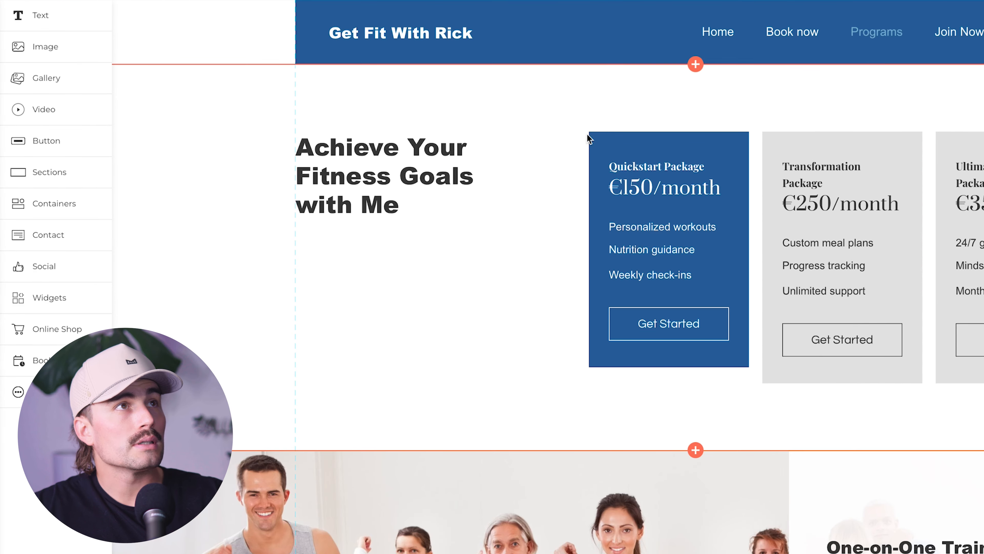
left_click(693, 66)
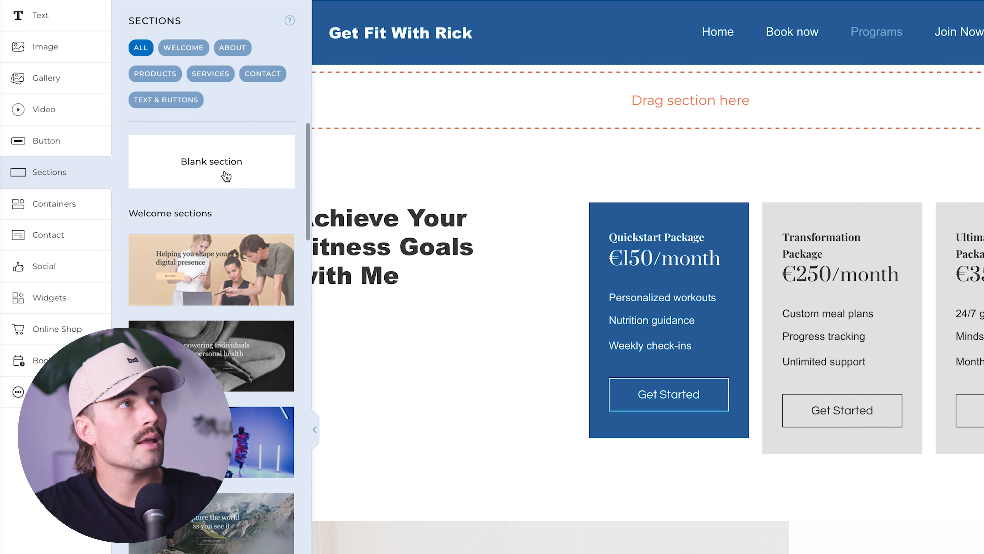
left_click(213, 157)
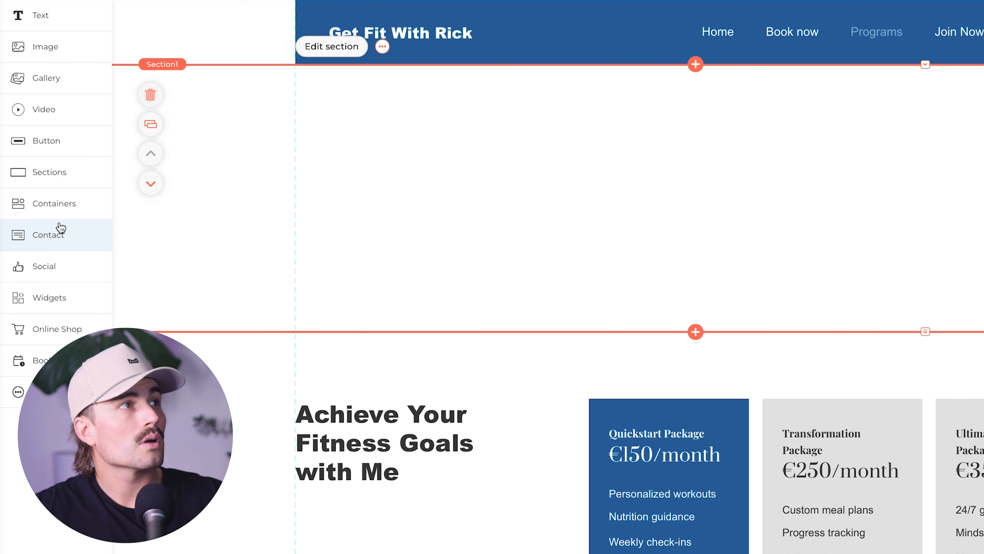
Step: Try to place an online shop product component in the blank section below the header
left_click(62, 328)
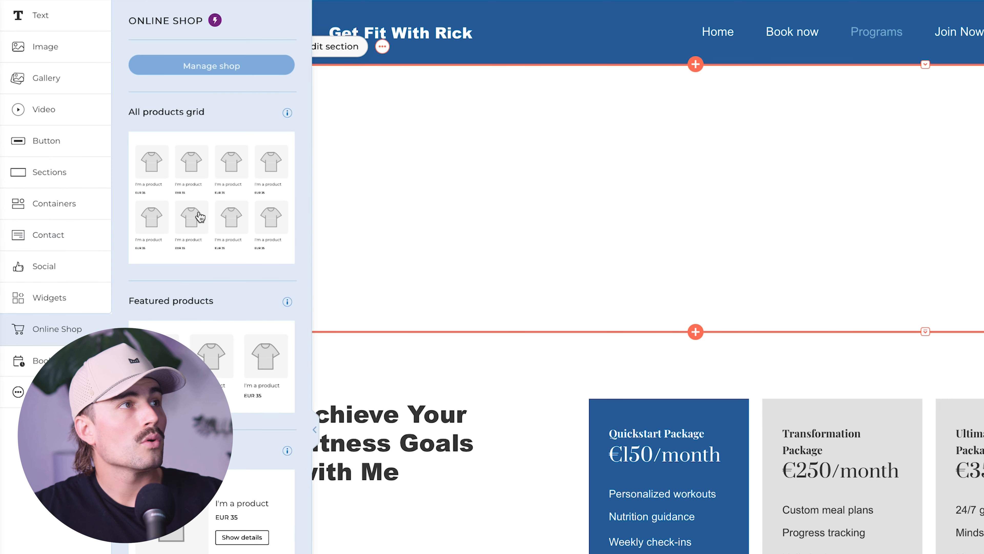
left_click_drag(209, 332, 691, 200)
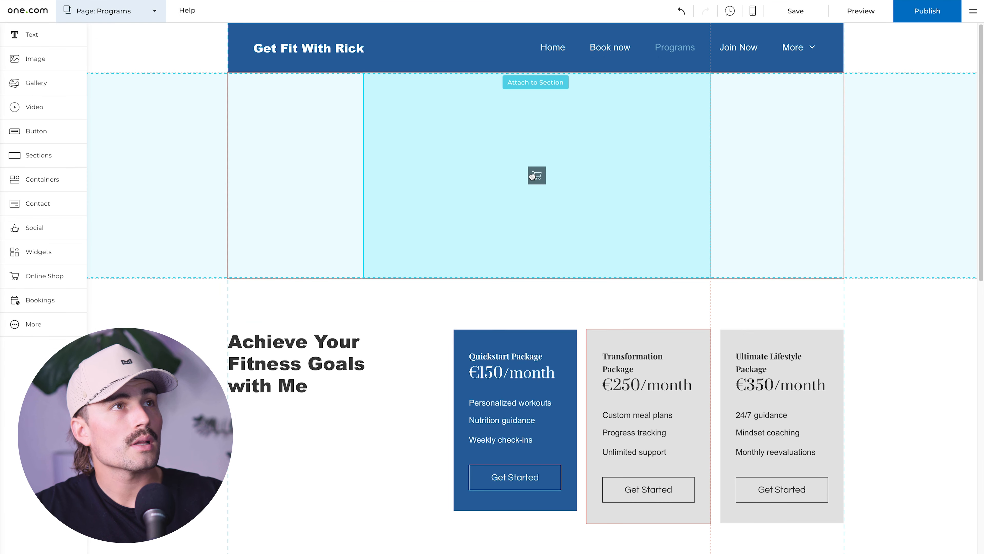
left_click_drag(532, 176, 535, 178)
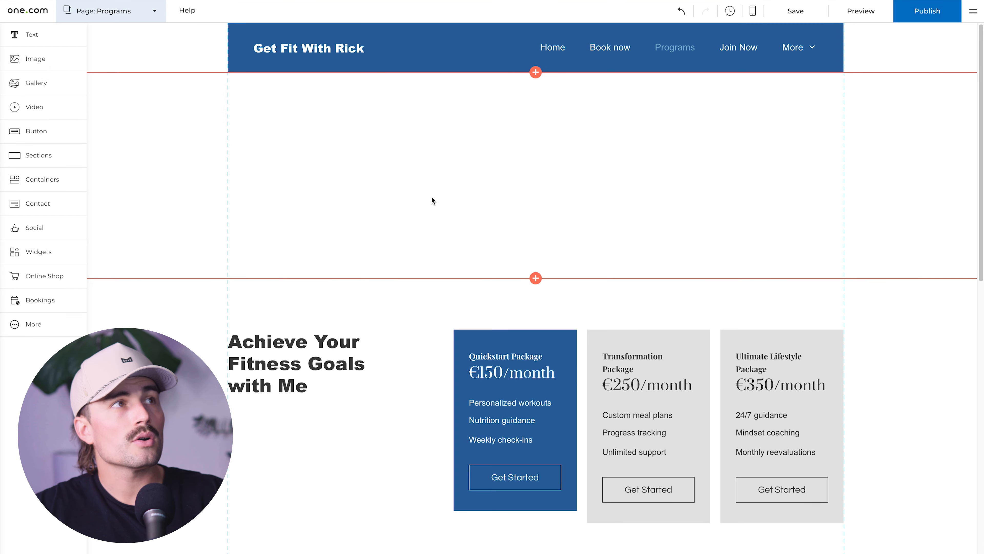
left_click(431, 197)
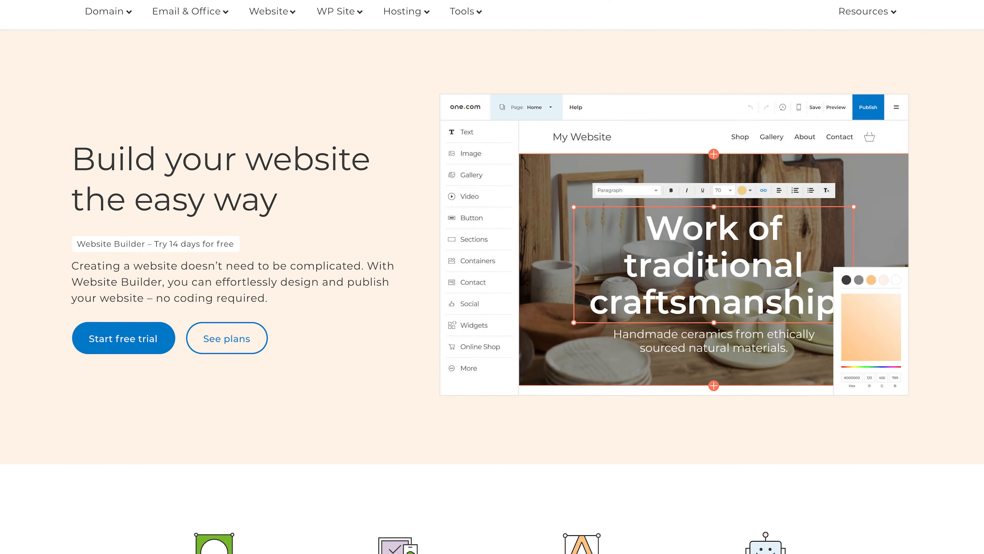
scroll(492, 276, "down", 3)
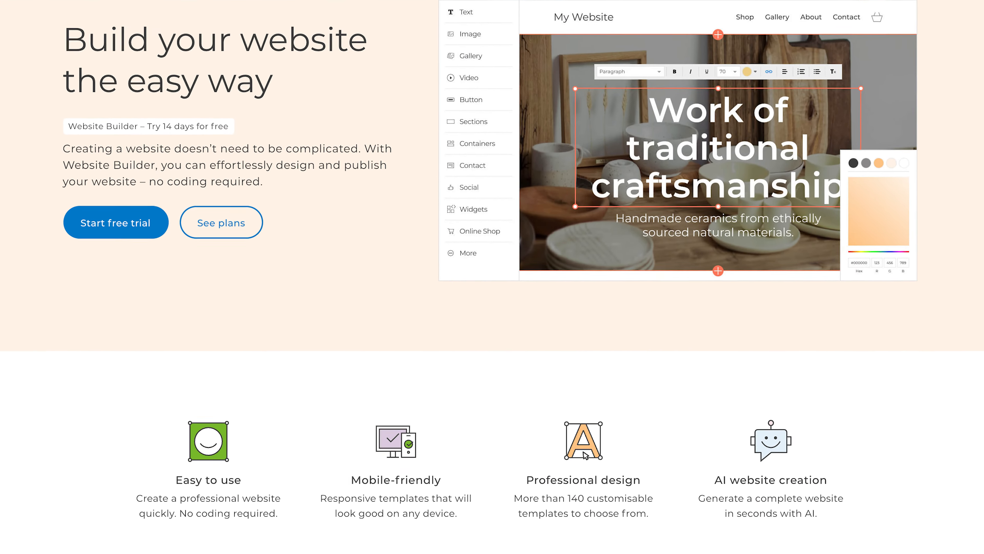
scroll(492, 277, "down", 3)
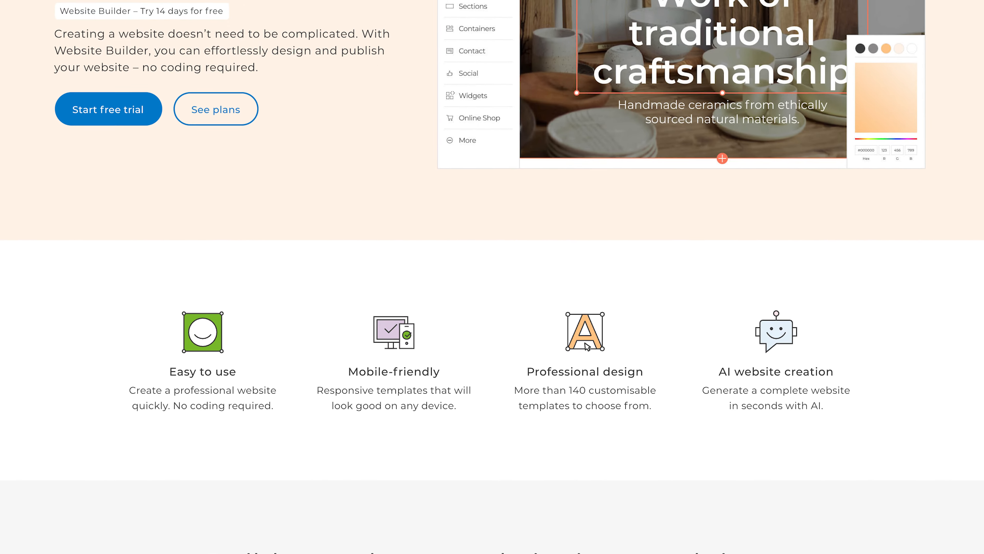
scroll(492, 277, "down", 3)
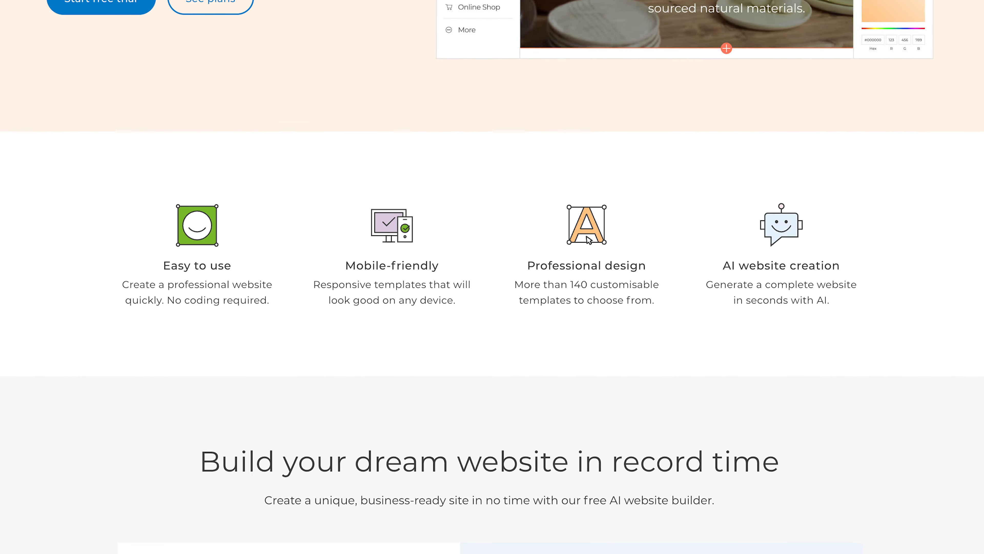
scroll(589, 240, "down", 2)
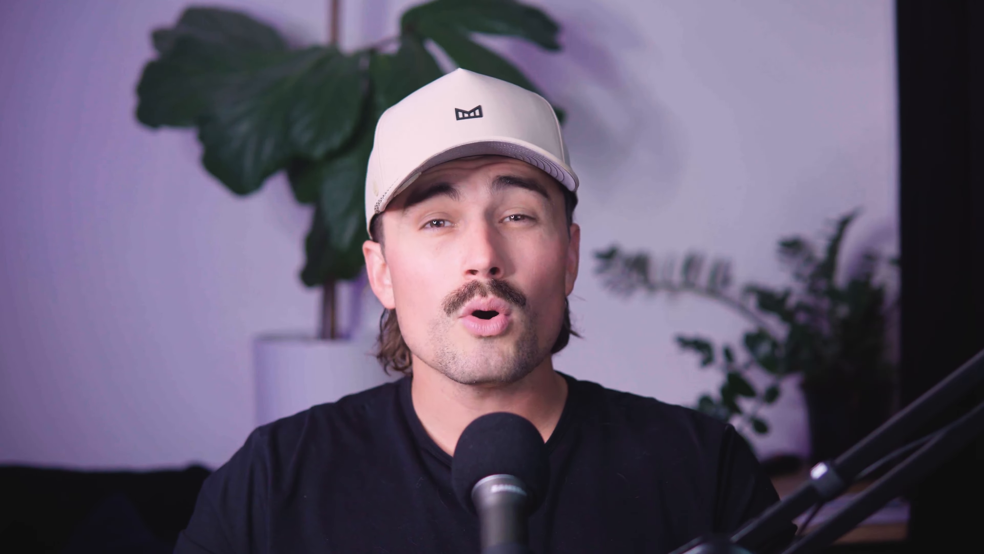